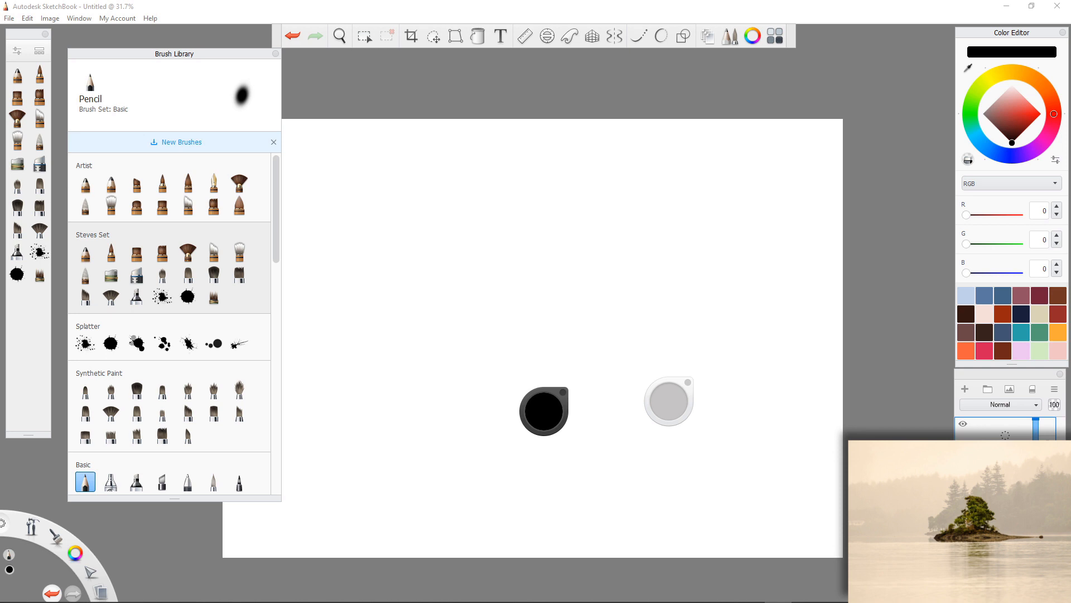
# Move the Brush Library slightly aside and sketch two distant conifers with the Pencil brush near the middle of the canvas
pyautogui.moveTo(174, 53)
pyautogui.mouseDown()
pyautogui.moveTo(150, 52)
pyautogui.moveTo(163, 48)
pyautogui.mouseUp()
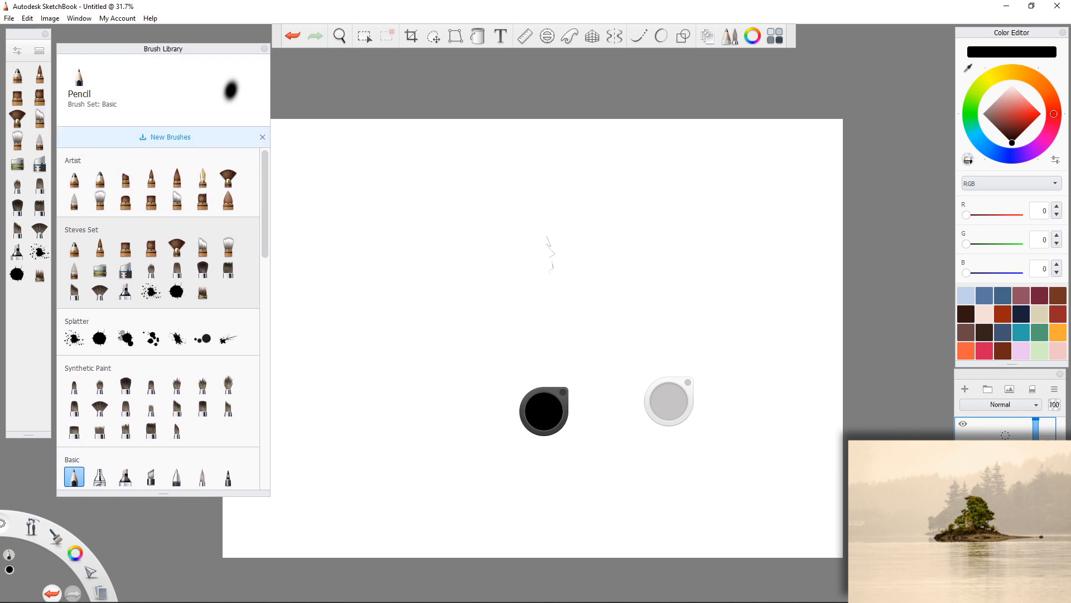
pyautogui.moveTo(548, 250); pyautogui.dragTo(554, 256)
pyautogui.moveTo(541, 288)
pyautogui.mouseDown()
pyautogui.moveTo(507, 286)
pyautogui.moveTo(552, 299)
pyautogui.mouseUp()
pyautogui.moveTo(509, 220)
pyautogui.mouseDown()
pyautogui.moveTo(512, 240)
pyautogui.moveTo(475, 278)
pyautogui.mouseUp()
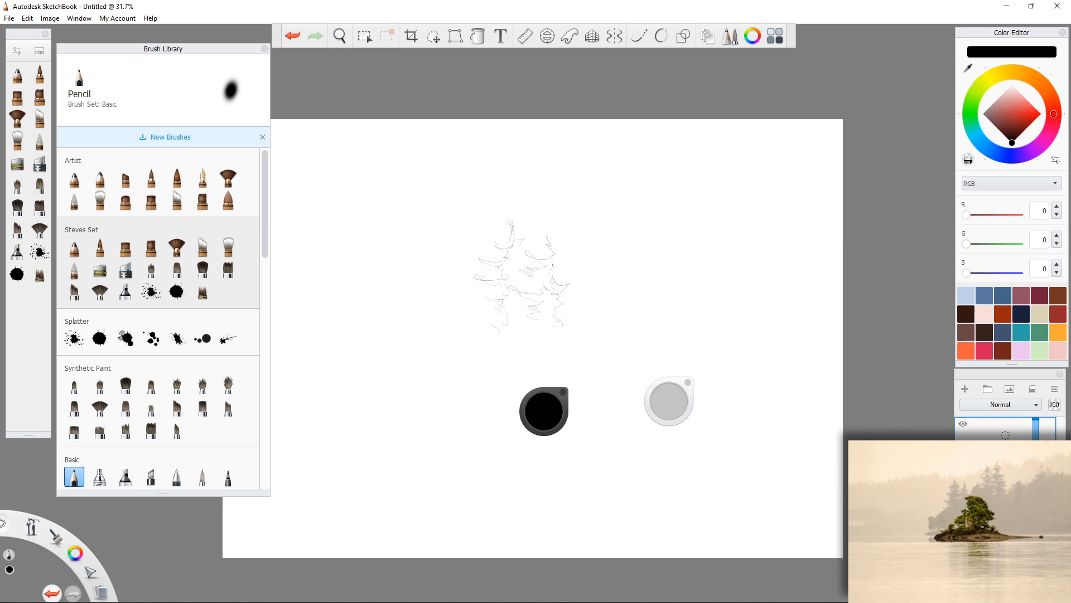
# Sketch the treeline sloping down to the left and a taller conifer with ragged branches right of the first two
pyautogui.moveTo(500, 325); pyautogui.dragTo(411, 366)
pyautogui.moveTo(608, 193)
pyautogui.mouseDown()
pyautogui.moveTo(581, 215)
pyautogui.moveTo(637, 207)
pyautogui.mouseUp()
pyautogui.moveTo(581, 227)
pyautogui.mouseDown()
pyautogui.moveTo(600, 246)
pyautogui.moveTo(573, 248)
pyautogui.moveTo(652, 256)
pyautogui.moveTo(602, 272)
pyautogui.moveTo(647, 286)
pyautogui.moveTo(606, 277)
pyautogui.moveTo(606, 292)
pyautogui.moveTo(582, 296)
pyautogui.mouseUp()
pyautogui.moveTo(568, 257)
pyautogui.mouseDown()
pyautogui.moveTo(558, 273)
pyautogui.moveTo(568, 308)
pyautogui.mouseUp()
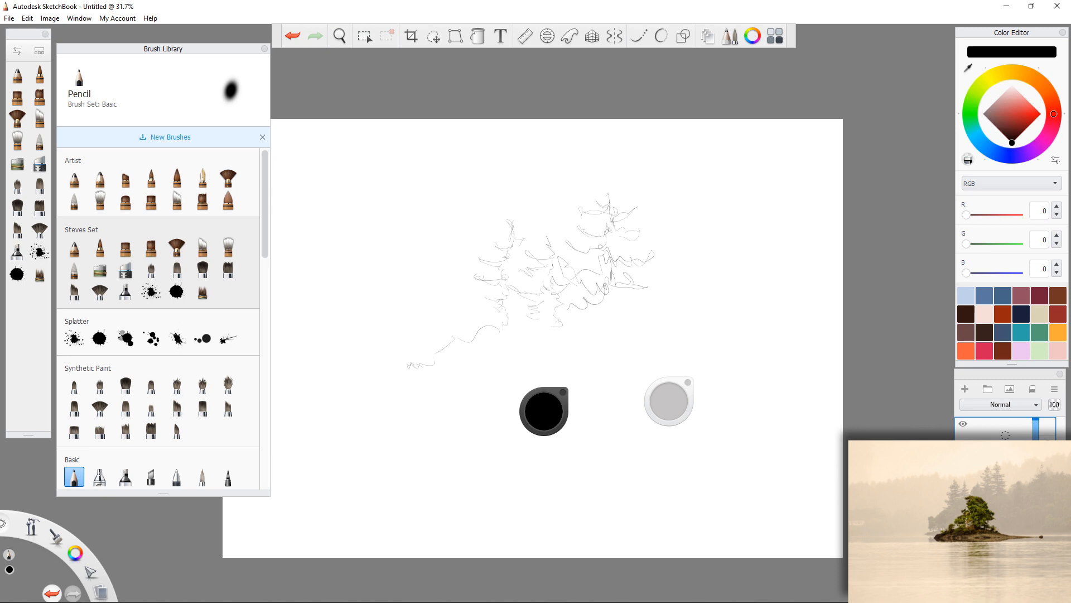
# Continue the distant ridge line to the right edge of the canvas, adding two small conifers on it
pyautogui.moveTo(664, 299)
pyautogui.mouseDown()
pyautogui.moveTo(682, 277)
pyautogui.moveTo(711, 275)
pyautogui.mouseUp()
pyautogui.moveTo(732, 210)
pyautogui.mouseDown()
pyautogui.moveTo(713, 239)
pyautogui.moveTo(719, 258)
pyautogui.moveTo(704, 259)
pyautogui.moveTo(708, 273)
pyautogui.moveTo(751, 246)
pyautogui.moveTo(738, 260)
pyautogui.moveTo(751, 277)
pyautogui.moveTo(777, 247)
pyautogui.moveTo(761, 269)
pyautogui.moveTo(791, 274)
pyautogui.mouseUp()
pyautogui.moveTo(799, 275); pyautogui.dragTo(825, 268)
# Try out different pencil sizes with the brush puck
pyautogui.moveTo(669, 401)
pyautogui.mouseDown()
pyautogui.moveTo(669, 388)
pyautogui.moveTo(669, 401)
pyautogui.moveTo(655, 398)
pyautogui.moveTo(671, 395)
pyautogui.mouseUp()
pyautogui.click(669, 401)
pyautogui.click(669, 401)
pyautogui.moveTo(544, 411); pyautogui.dragTo(550, 411)
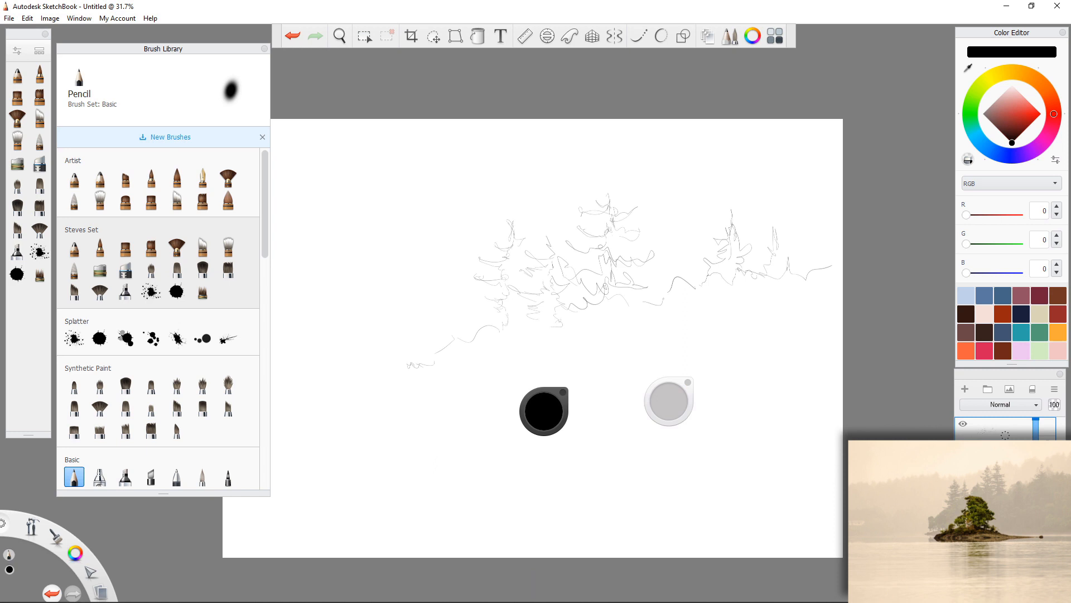
pyautogui.moveTo(669, 401); pyautogui.dragTo(663, 401)
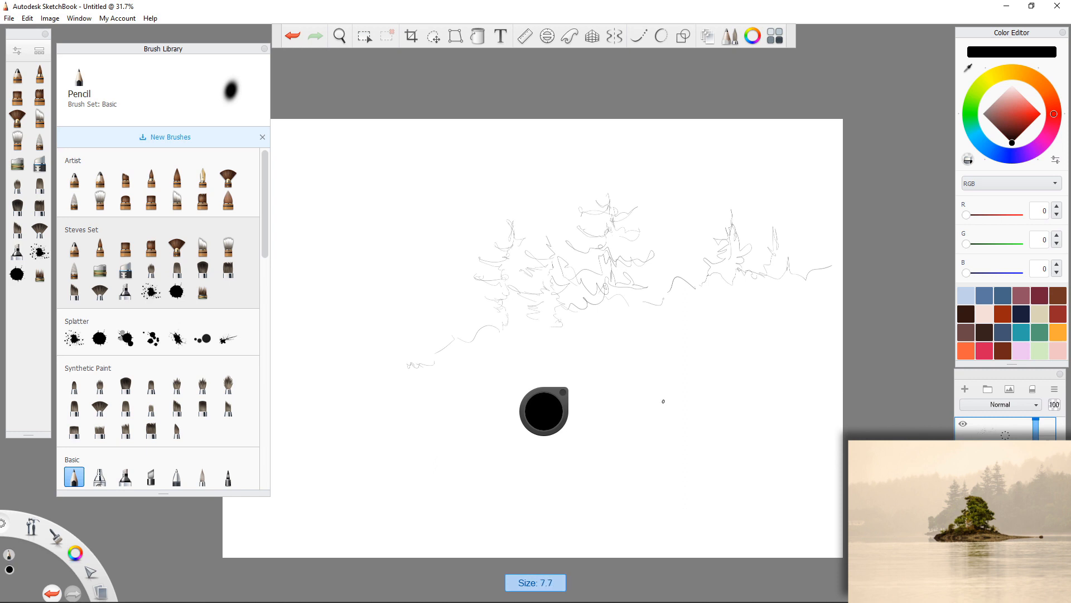
pyautogui.moveTo(663, 402); pyautogui.dragTo(664, 401)
pyautogui.moveTo(663, 401); pyautogui.dragTo(664, 401)
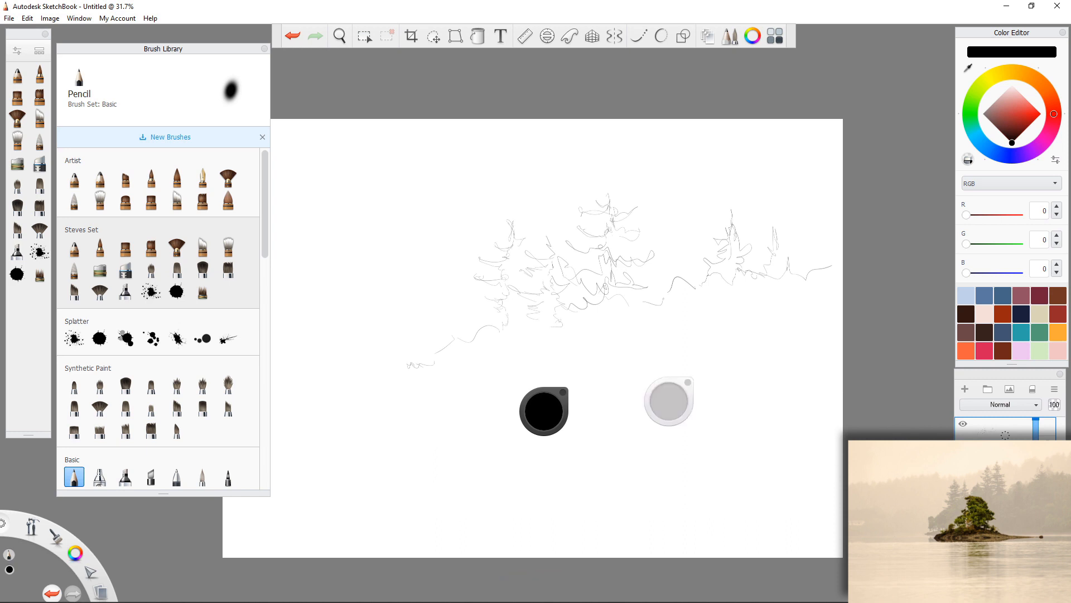
pyautogui.moveTo(631, 330); pyautogui.dragTo(597, 362)
pyautogui.moveTo(666, 399); pyautogui.dragTo(666, 399)
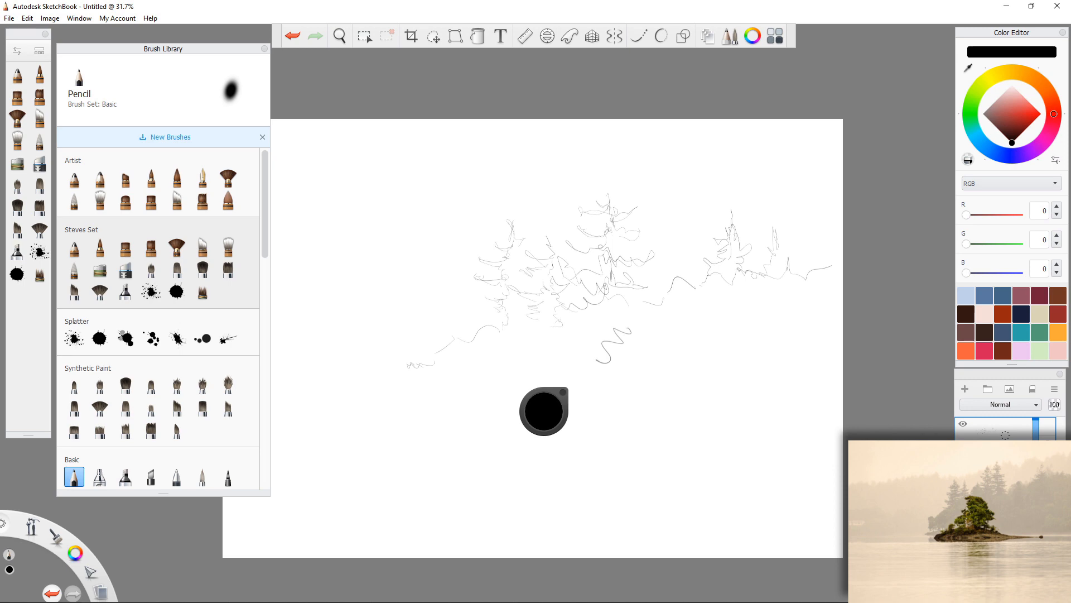
pyautogui.moveTo(663, 344)
pyautogui.mouseDown()
pyautogui.moveTo(635, 368)
pyautogui.moveTo(664, 394)
pyautogui.mouseUp()
pyautogui.moveTo(695, 348); pyautogui.dragTo(664, 364)
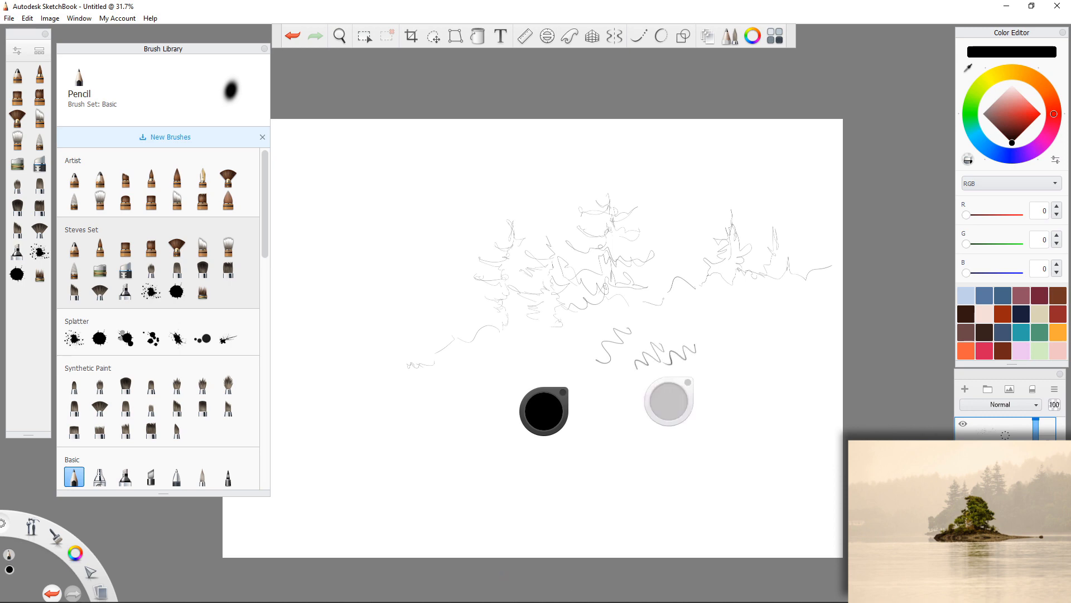
pyautogui.moveTo(667, 401); pyautogui.dragTo(667, 401)
pyautogui.moveTo(717, 333); pyautogui.dragTo(611, 375)
pyautogui.hotkey('ctrl', 'z')
pyautogui.hotkey('ctrl', 'z')
pyautogui.hotkey('ctrl', 'z')
pyautogui.hotkey('ctrl', 'z')
pyautogui.hotkey('ctrl', 'z')
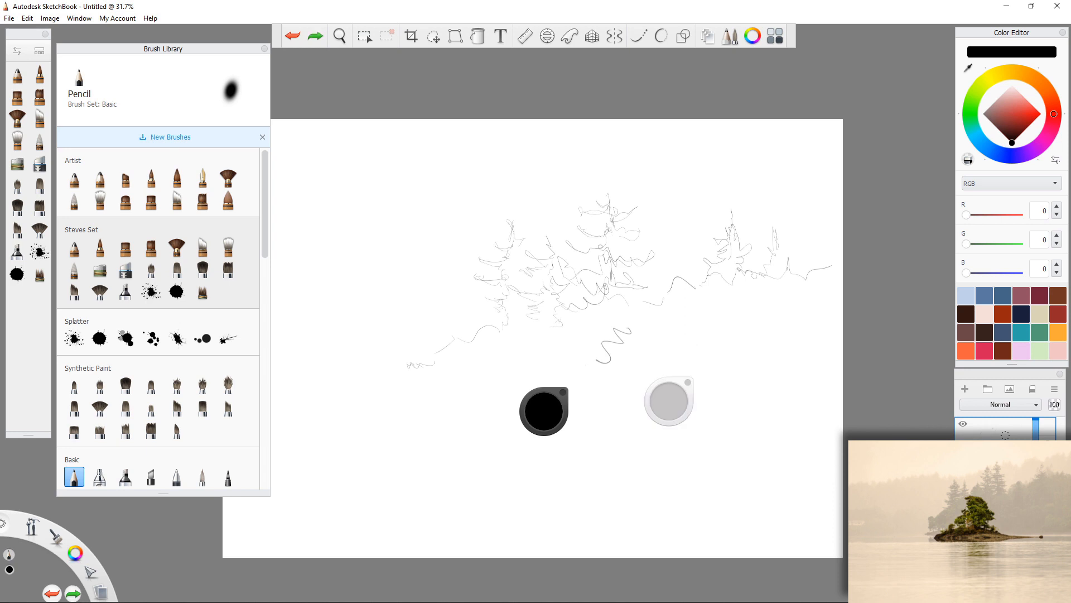
# Move the brush and colour pucks off the drawing to the empty area above the canvas's upper-right corner
pyautogui.moveTo(669, 401); pyautogui.dragTo(672, 397)
pyautogui.click(668, 392)
pyautogui.moveTo(655, 403); pyautogui.dragTo(891, 68)
pyautogui.moveTo(543, 412); pyautogui.dragTo(829, 64)
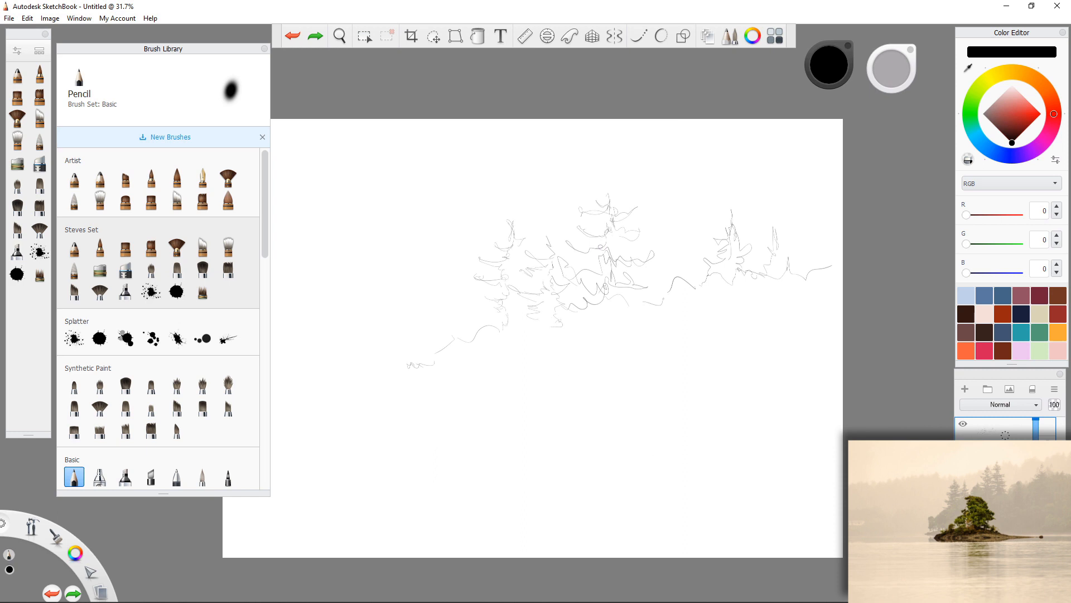
# Outline the leaning foliage mass of the main island tree in pencil below the central conifers
pyautogui.hotkey('ctrl', 'y')
pyautogui.moveTo(560, 323)
pyautogui.mouseDown()
pyautogui.moveTo(590, 367)
pyautogui.moveTo(590, 390)
pyautogui.moveTo(609, 412)
pyautogui.mouseUp()
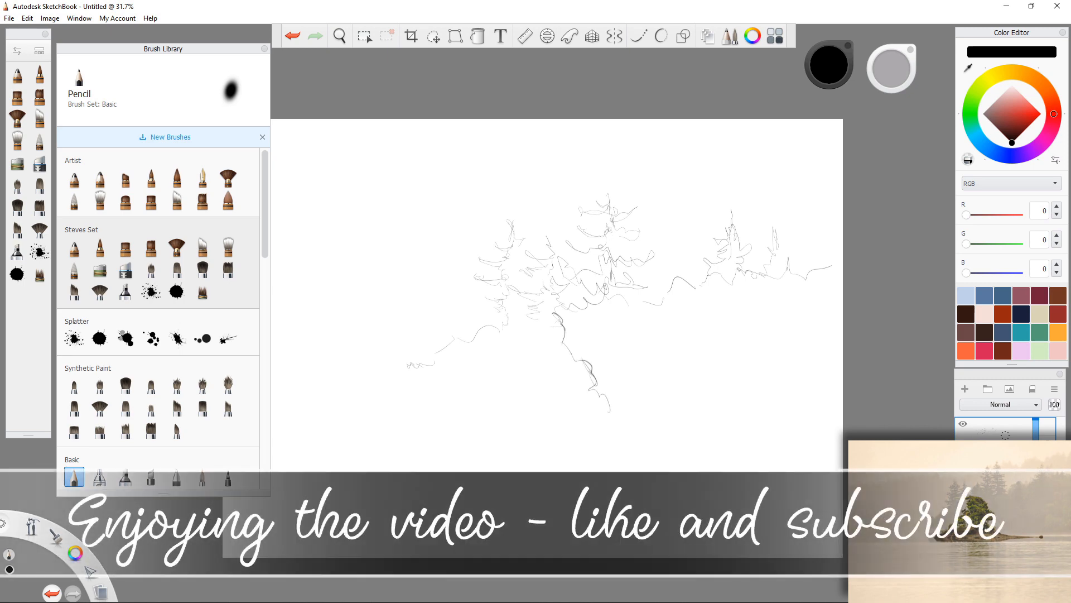
pyautogui.moveTo(539, 313)
pyautogui.mouseDown()
pyautogui.moveTo(563, 317)
pyautogui.moveTo(582, 361)
pyautogui.mouseUp()
pyautogui.scroll(-15, 158, 318)
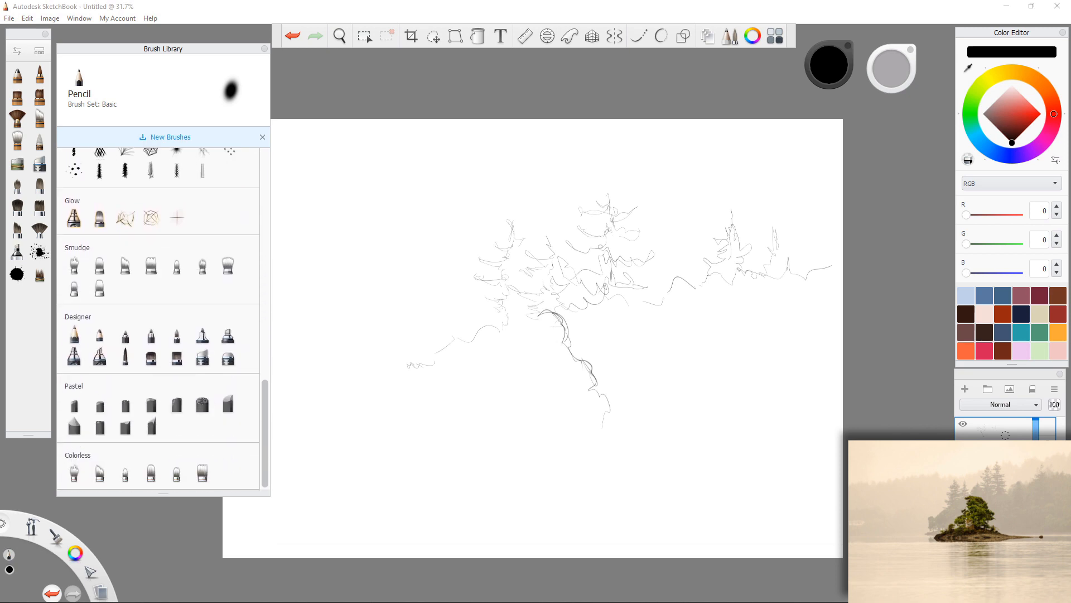
pyautogui.scroll(15, 158, 318)
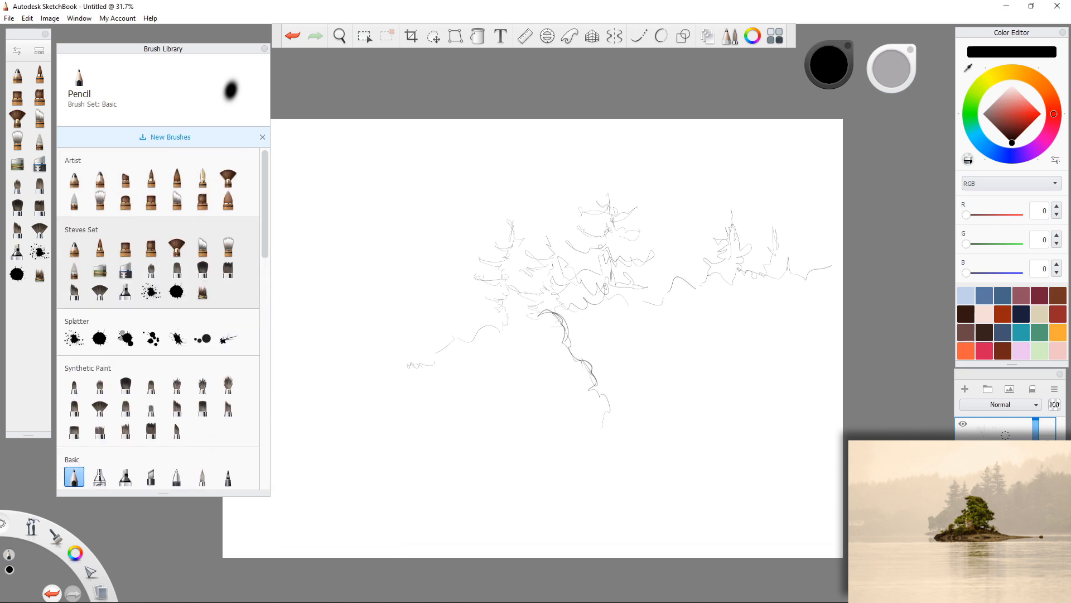
pyautogui.moveTo(534, 313)
pyautogui.mouseDown()
pyautogui.moveTo(510, 344)
pyautogui.moveTo(530, 353)
pyautogui.moveTo(528, 388)
pyautogui.moveTo(509, 376)
pyautogui.moveTo(511, 390)
pyautogui.moveTo(570, 395)
pyautogui.moveTo(553, 414)
pyautogui.moveTo(573, 421)
pyautogui.moveTo(614, 403)
pyautogui.moveTo(617, 418)
pyautogui.moveTo(580, 433)
pyautogui.mouseUp()
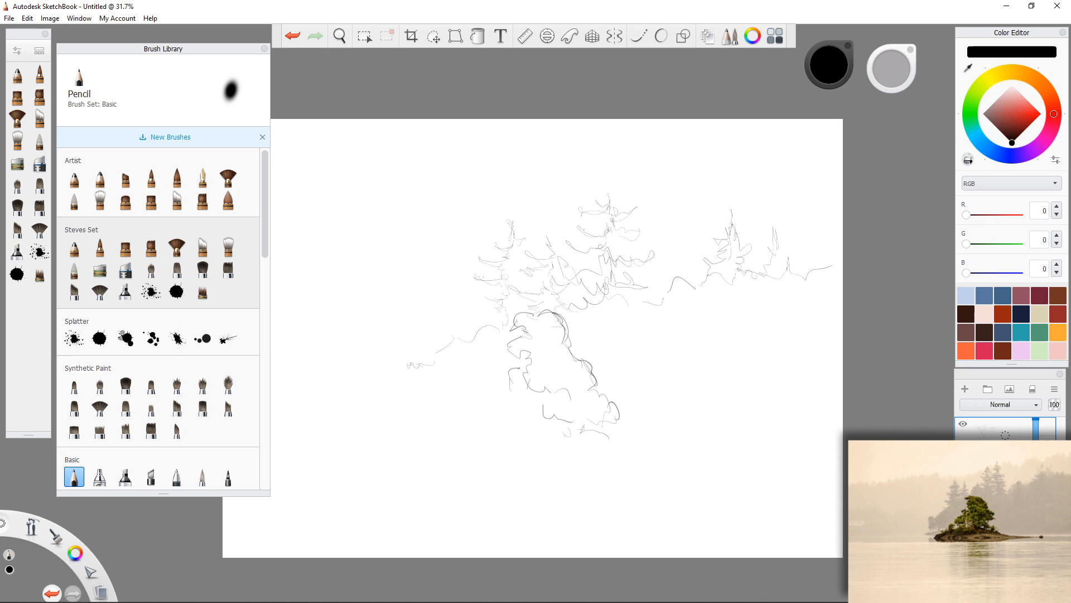
# Sketch the bush beside the main tree, its trunks, the low island mound and the waterline beneath it
pyautogui.moveTo(497, 370)
pyautogui.mouseDown()
pyautogui.moveTo(484, 410)
pyautogui.moveTo(489, 401)
pyautogui.moveTo(508, 437)
pyautogui.moveTo(463, 433)
pyautogui.moveTo(400, 455)
pyautogui.mouseUp()
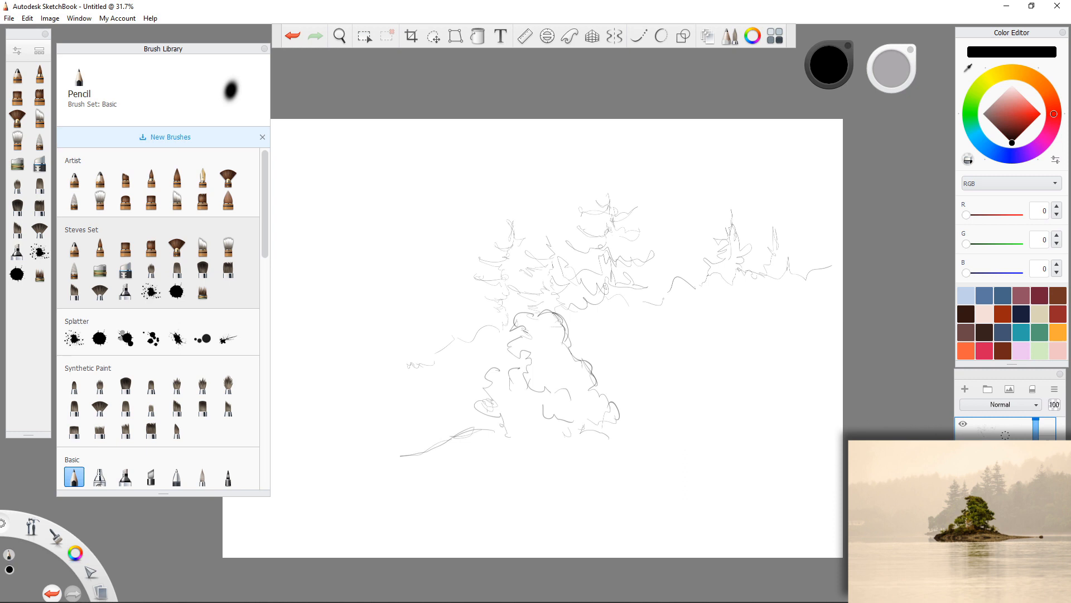
pyautogui.moveTo(486, 430); pyautogui.dragTo(534, 435)
pyautogui.moveTo(532, 384)
pyautogui.mouseDown()
pyautogui.moveTo(537, 437)
pyautogui.moveTo(555, 435)
pyautogui.moveTo(558, 417)
pyautogui.mouseUp()
pyautogui.moveTo(557, 418)
pyautogui.mouseDown()
pyautogui.moveTo(568, 434)
pyautogui.moveTo(624, 454)
pyautogui.moveTo(735, 460)
pyautogui.mouseUp()
pyautogui.moveTo(529, 455)
pyautogui.mouseDown()
pyautogui.moveTo(627, 448)
pyautogui.moveTo(499, 450)
pyautogui.mouseUp()
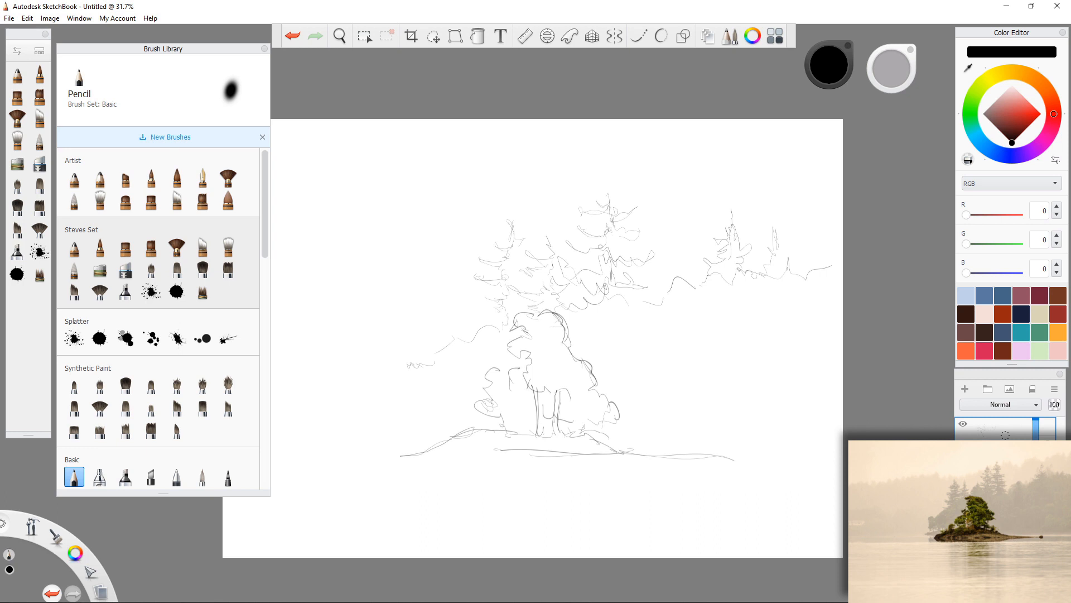
pyautogui.moveTo(591, 456)
pyautogui.mouseDown()
pyautogui.moveTo(435, 455)
pyautogui.moveTo(442, 442)
pyautogui.moveTo(396, 458)
pyautogui.moveTo(321, 449)
pyautogui.mouseUp()
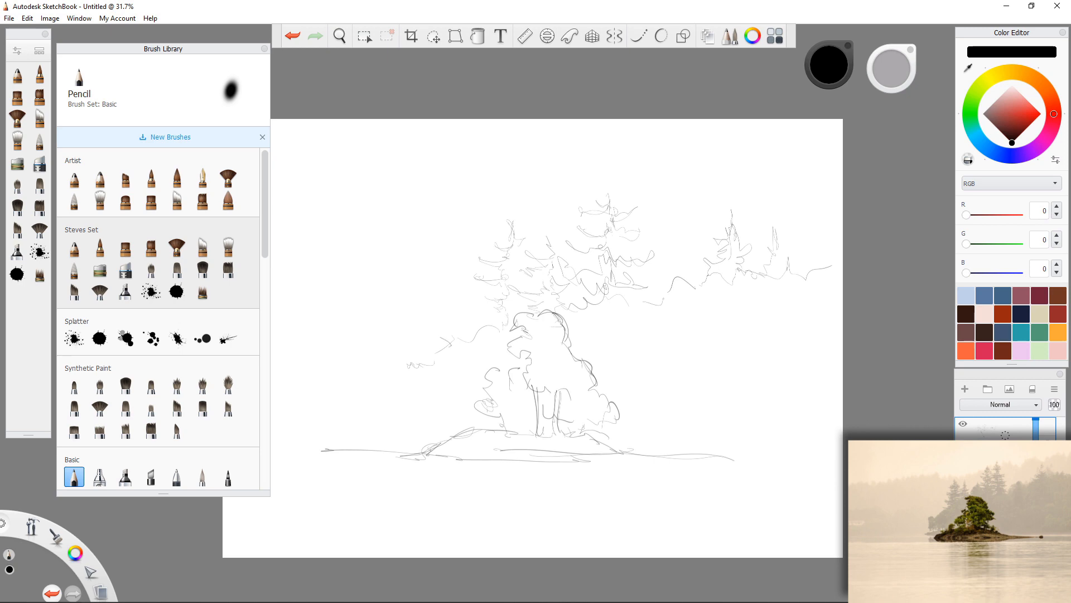
# Sketch the wooded bank left of the island and horizontal distant shorelines on both sides of it
pyautogui.moveTo(446, 338)
pyautogui.mouseDown()
pyautogui.moveTo(427, 378)
pyautogui.moveTo(435, 392)
pyautogui.moveTo(358, 422)
pyautogui.moveTo(477, 418)
pyautogui.mouseUp()
pyautogui.moveTo(619, 435); pyautogui.dragTo(748, 432)
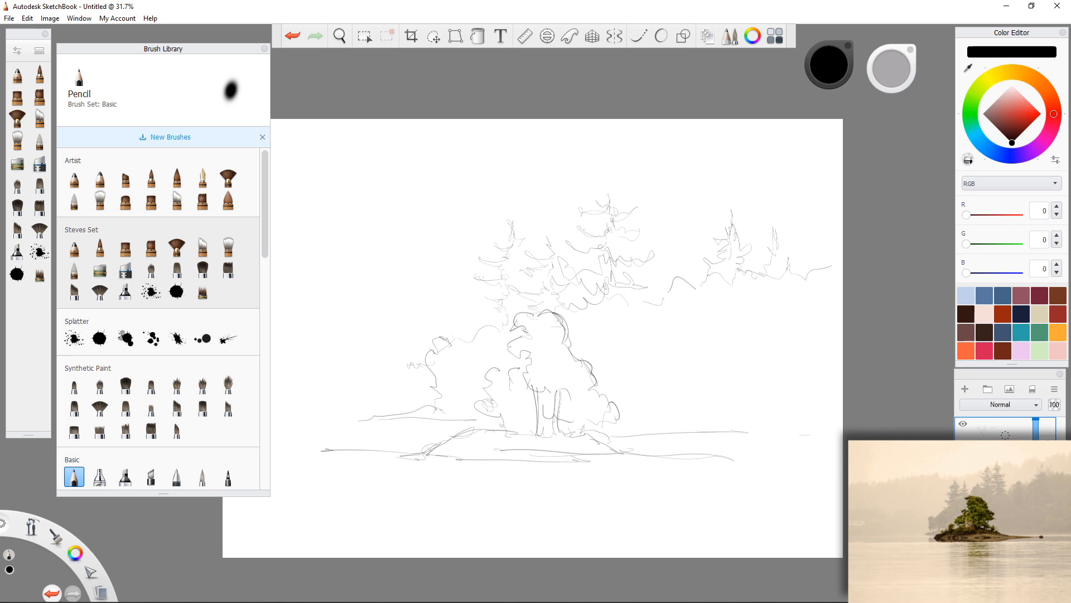
pyautogui.moveTo(644, 425); pyautogui.dragTo(799, 434)
pyautogui.moveTo(604, 439); pyautogui.dragTo(740, 433)
pyautogui.moveTo(814, 439); pyautogui.dragTo(609, 442)
pyautogui.moveTo(747, 436); pyautogui.dragTo(607, 440)
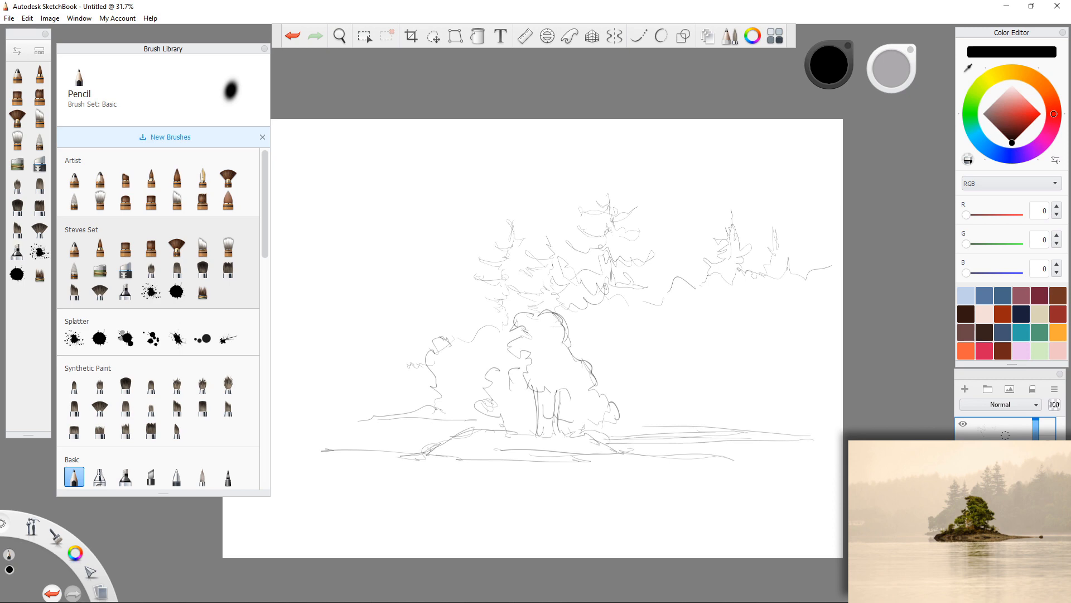
pyautogui.moveTo(453, 433); pyautogui.dragTo(290, 430)
# Erase the surplus shoreline strokes right of the island, then return to the pencil
pyautogui.press('e')
pyautogui.moveTo(691, 427); pyautogui.dragTo(725, 427)
pyautogui.moveTo(636, 434)
pyautogui.mouseDown()
pyautogui.moveTo(664, 433)
pyautogui.moveTo(619, 437)
pyautogui.mouseUp()
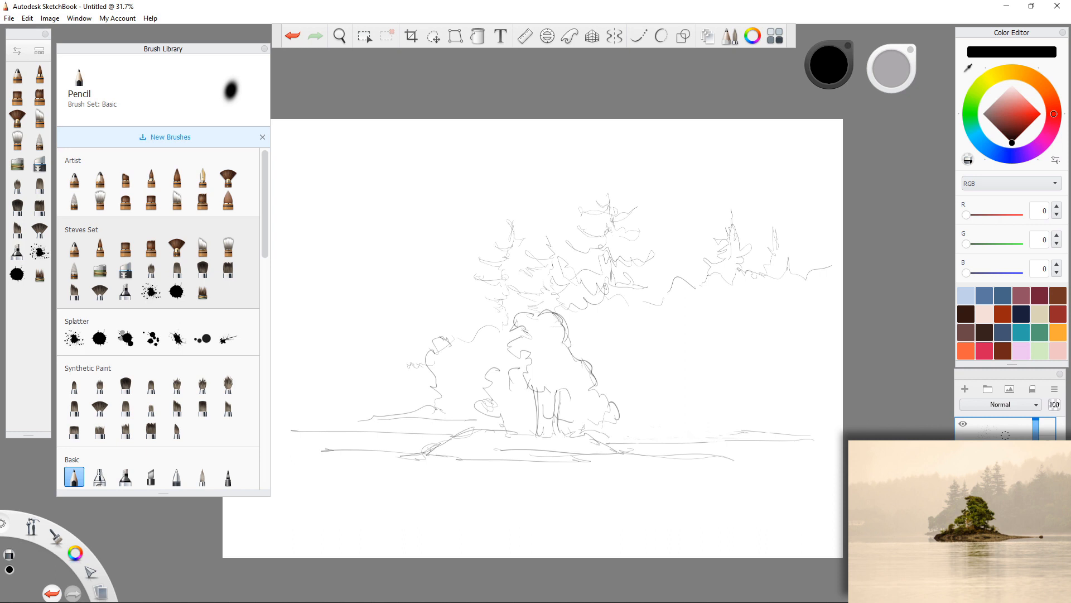
pyautogui.moveTo(736, 432); pyautogui.dragTo(758, 432)
pyautogui.press('e')
# Close the Brush Library and choose the Salty Watercolor copy brush, closing its Brush Properties
pyautogui.click(264, 49)
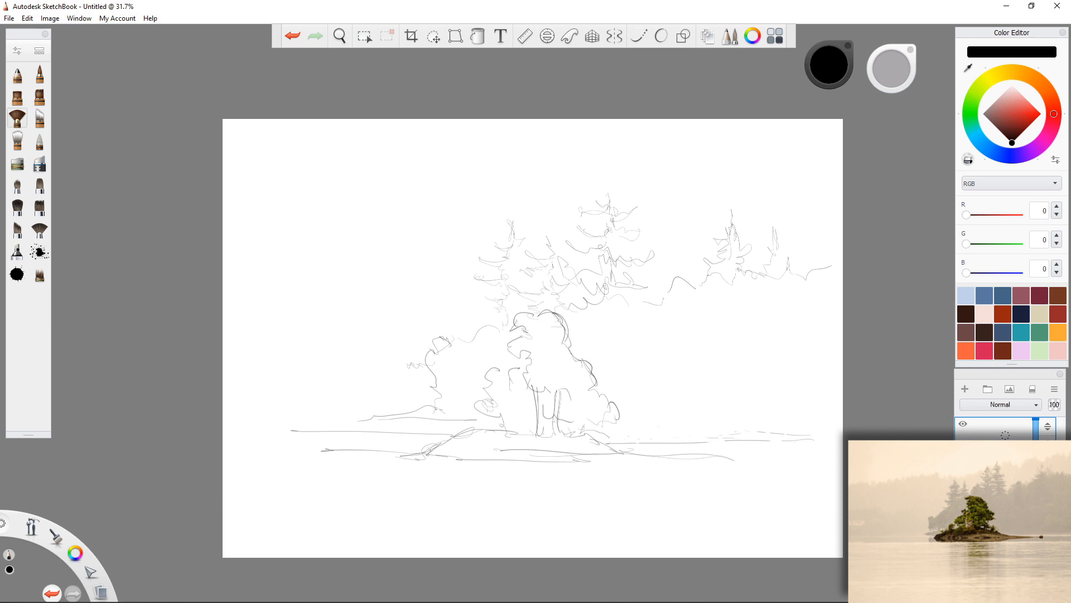
pyautogui.click(17, 118)
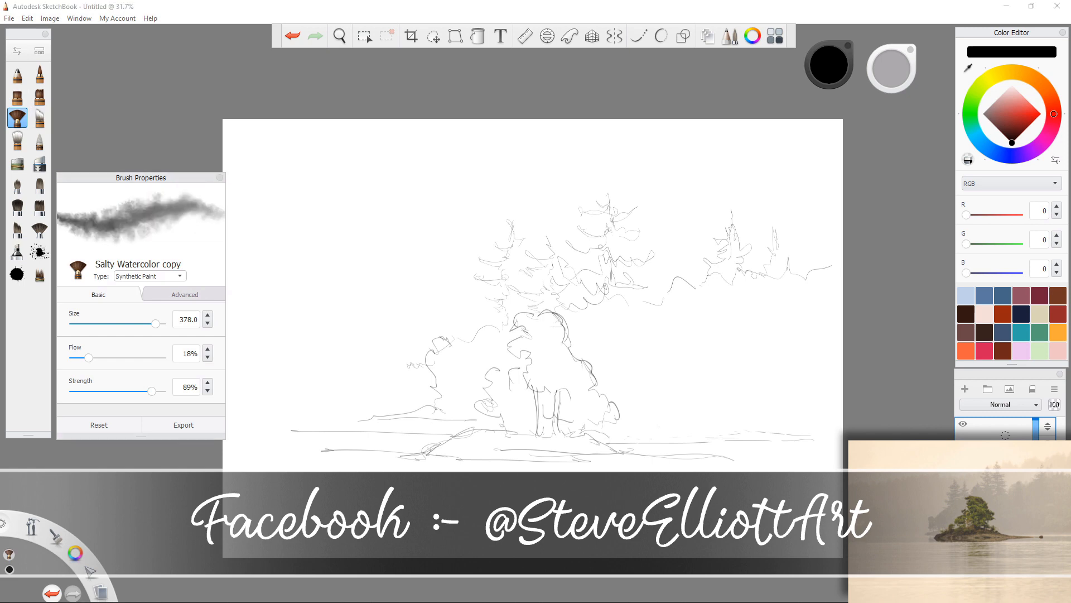
pyautogui.click(220, 177)
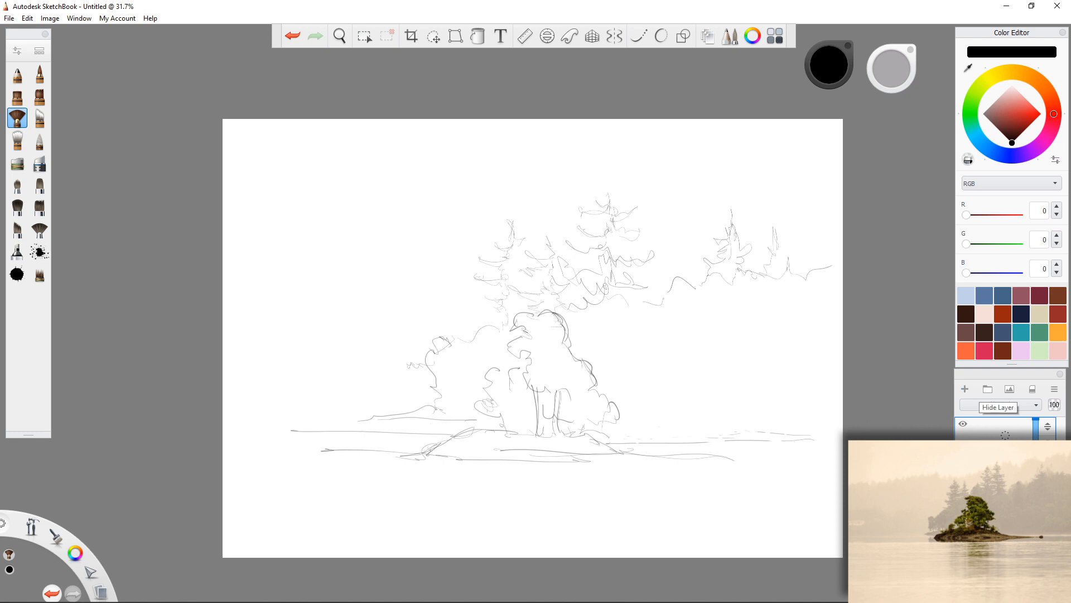
# Set the painting colour to a pale greyish pink, RGB 232, 218, 218
pyautogui.moveTo(1003, 113); pyautogui.dragTo(1008, 94)
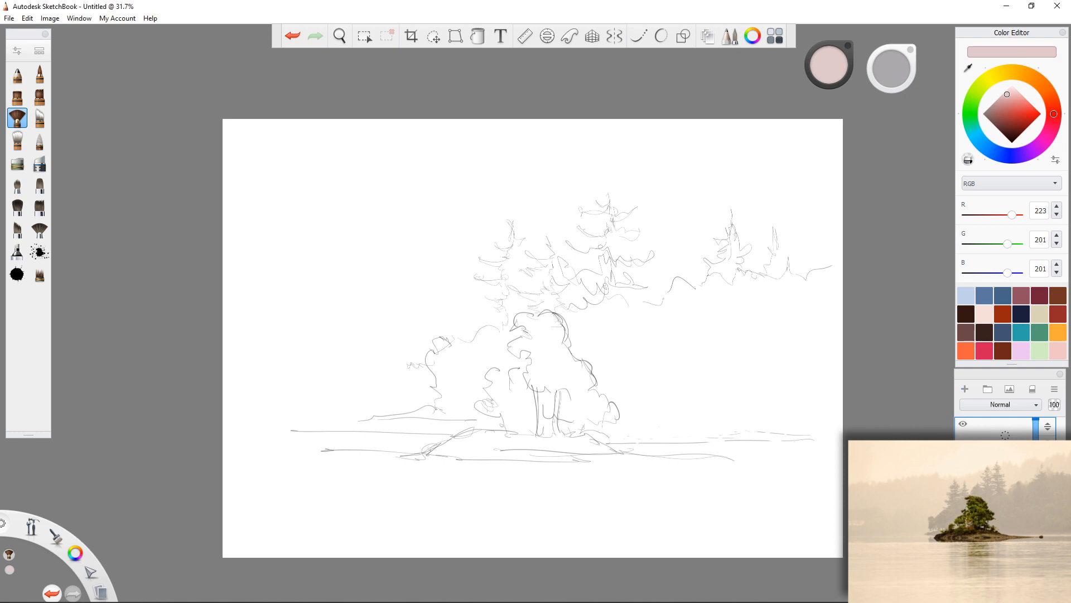
pyautogui.moveTo(891, 68); pyautogui.dragTo(928, 69)
pyautogui.click(828, 65)
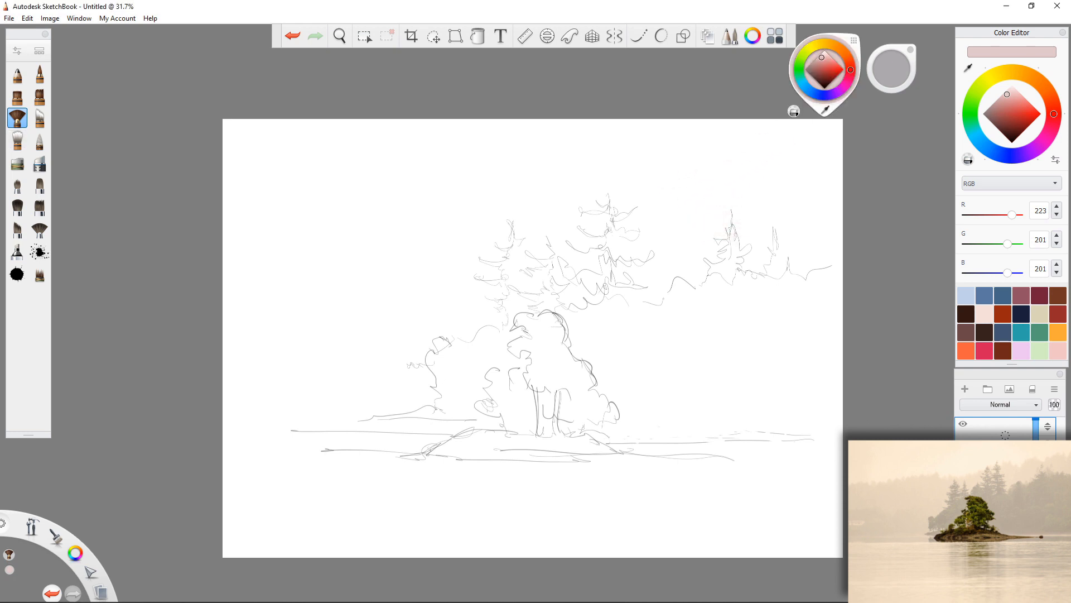
pyautogui.click(823, 57)
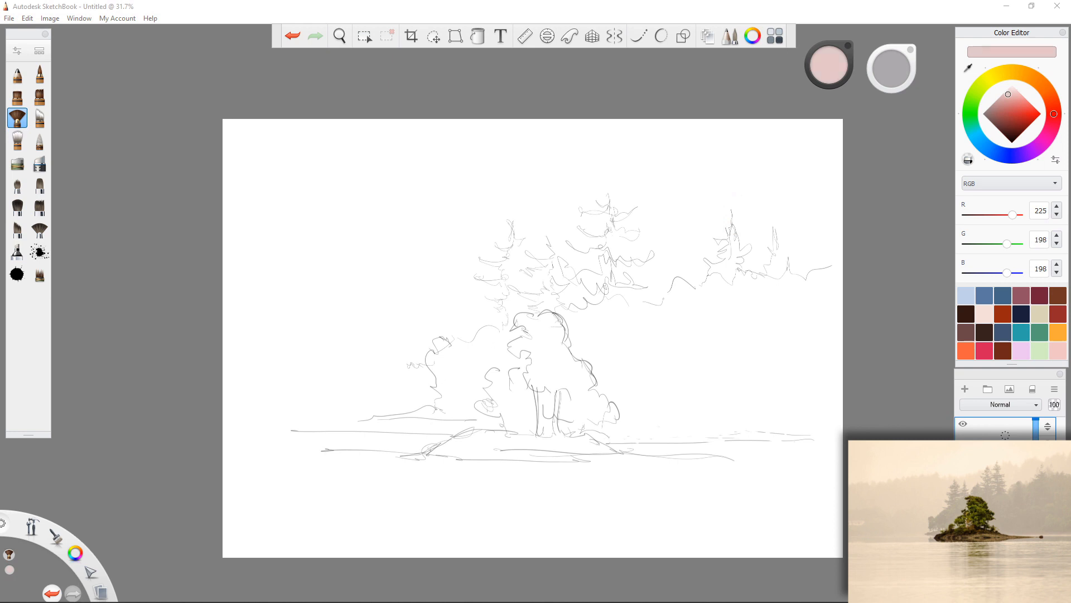
pyautogui.moveTo(1008, 95); pyautogui.dragTo(1008, 92)
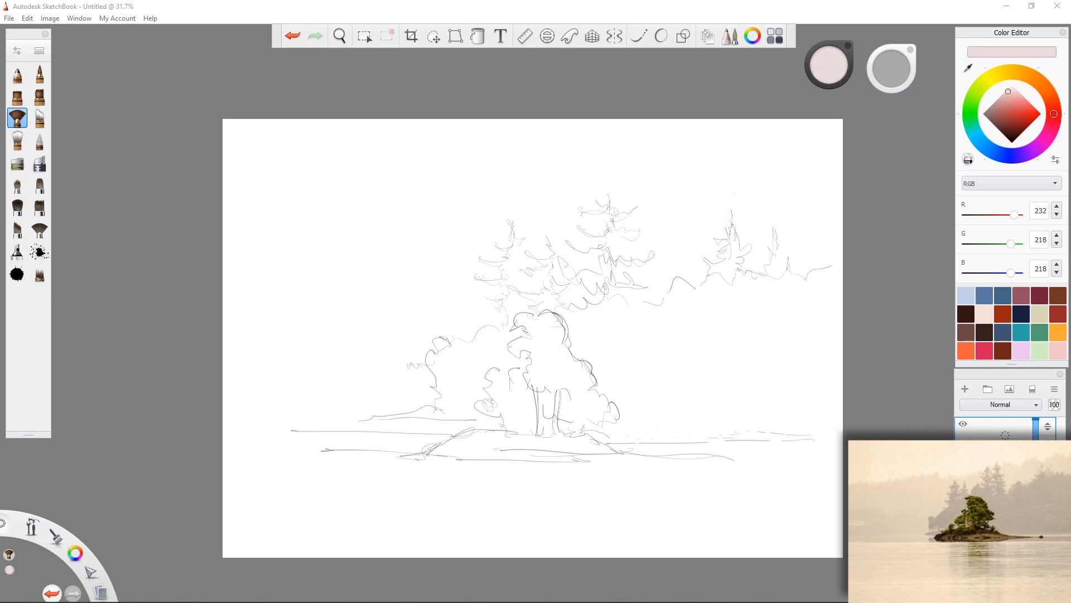
# Paint a light, patchy pink watercolor wash across the upper sky from the right side to the left
pyautogui.moveTo(744, 170)
pyautogui.mouseDown()
pyautogui.moveTo(774, 173)
pyautogui.moveTo(784, 190)
pyautogui.moveTo(816, 170)
pyautogui.moveTo(804, 187)
pyautogui.moveTo(723, 191)
pyautogui.moveTo(633, 172)
pyautogui.moveTo(690, 206)
pyautogui.moveTo(798, 223)
pyautogui.moveTo(832, 184)
pyautogui.moveTo(821, 251)
pyautogui.moveTo(700, 255)
pyautogui.mouseUp()
pyautogui.moveTo(641, 231)
pyautogui.mouseDown()
pyautogui.moveTo(684, 145)
pyautogui.moveTo(778, 134)
pyautogui.mouseUp()
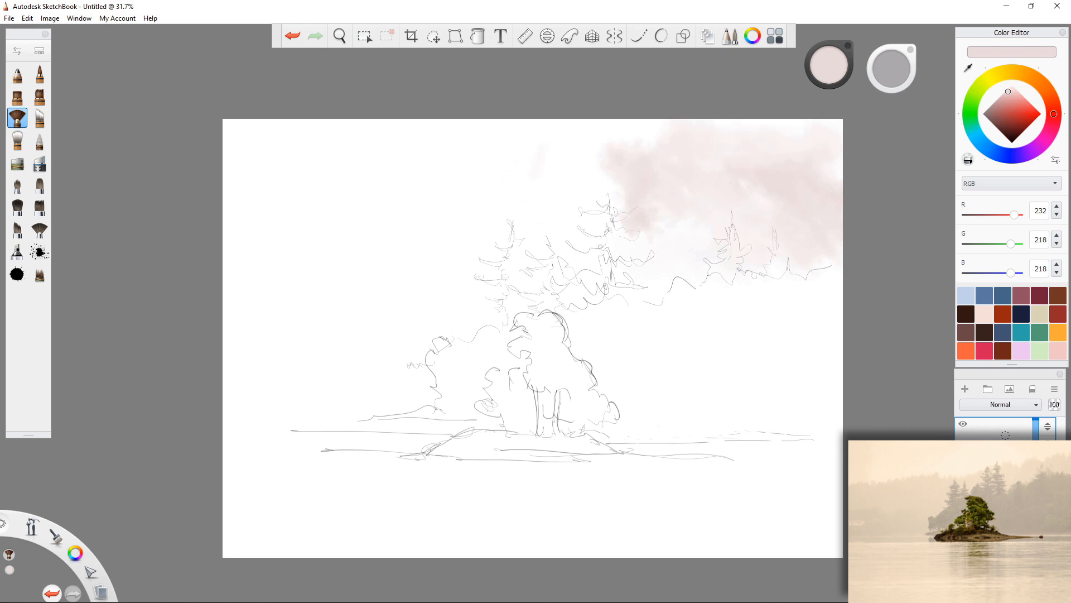
pyautogui.moveTo(540, 154)
pyautogui.mouseDown()
pyautogui.moveTo(613, 206)
pyautogui.moveTo(592, 159)
pyautogui.moveTo(647, 134)
pyautogui.mouseUp()
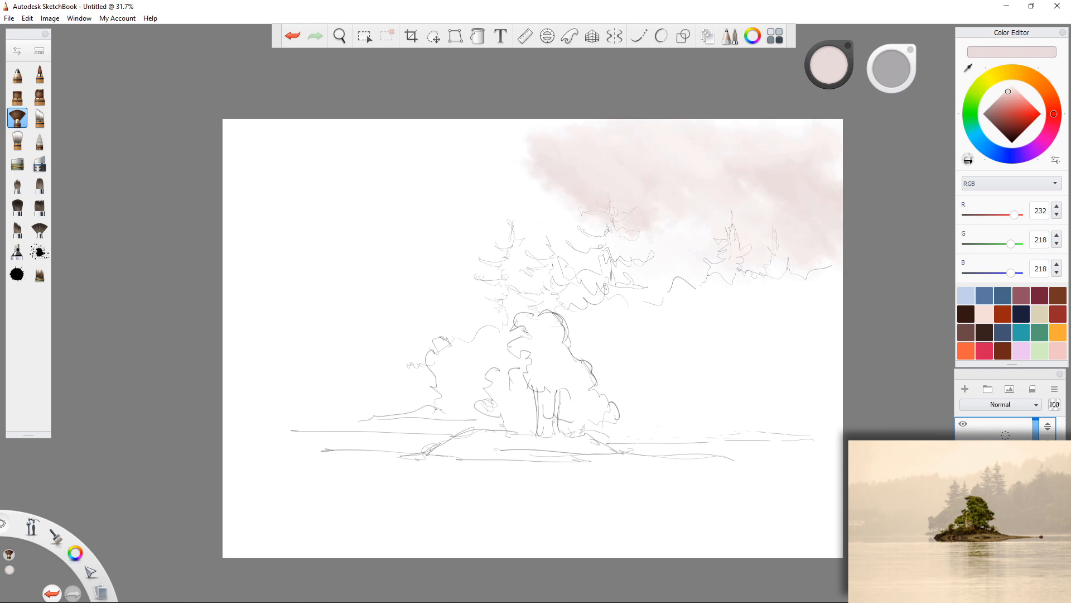
pyautogui.moveTo(639, 245); pyautogui.dragTo(503, 179)
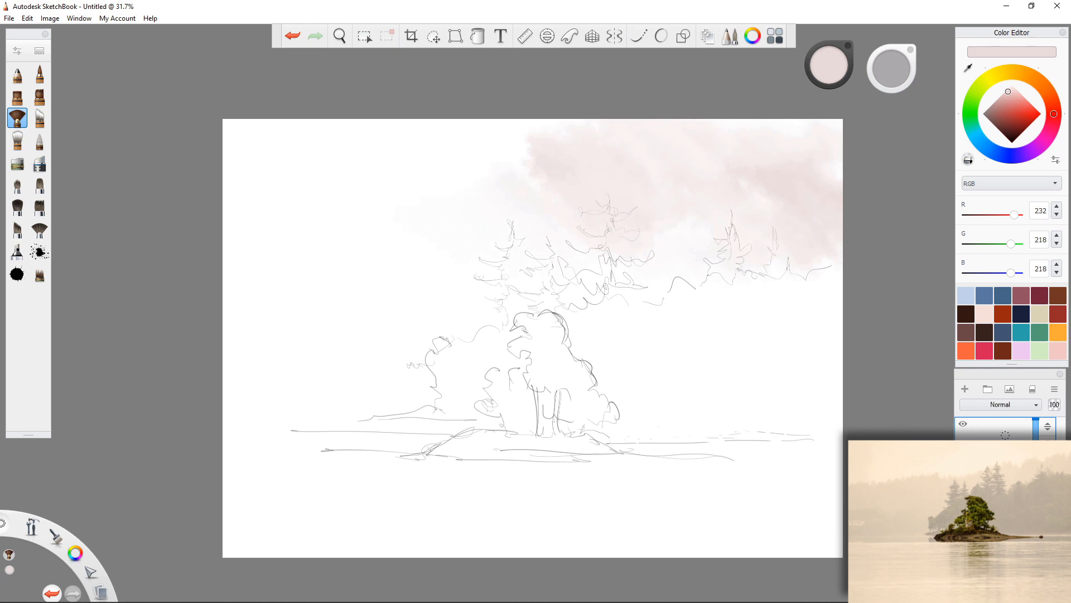
pyautogui.moveTo(329, 184)
pyautogui.mouseDown()
pyautogui.moveTo(418, 223)
pyautogui.moveTo(448, 211)
pyautogui.moveTo(474, 231)
pyautogui.mouseUp()
pyautogui.moveTo(533, 168)
pyautogui.mouseDown()
pyautogui.moveTo(566, 181)
pyautogui.moveTo(561, 153)
pyautogui.moveTo(586, 132)
pyautogui.moveTo(450, 142)
pyautogui.mouseUp()
pyautogui.moveTo(385, 184); pyautogui.dragTo(251, 134)
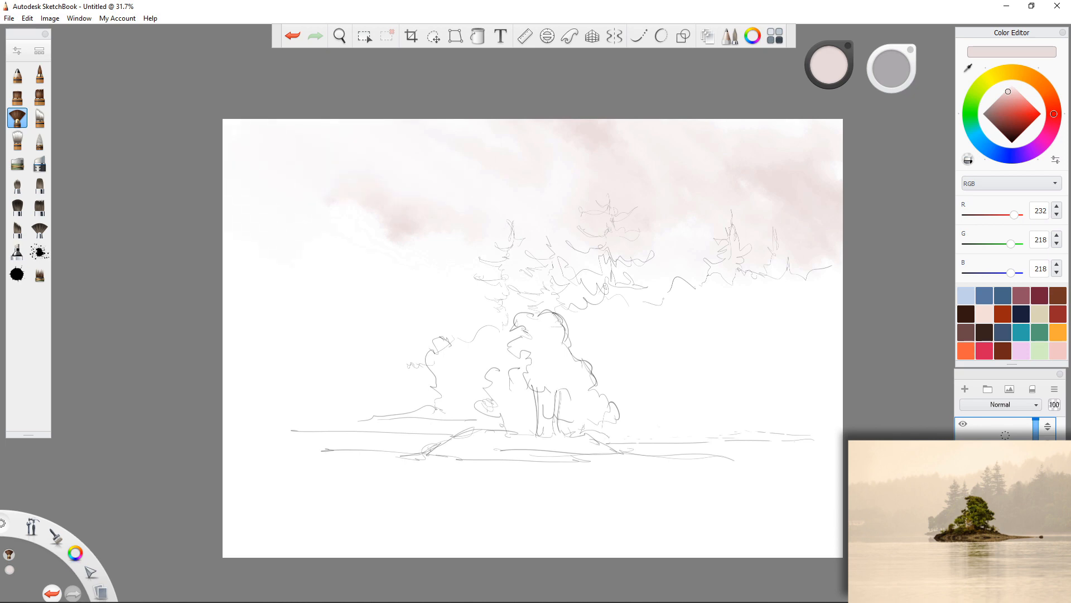
# Build up a darker pink cloud band rising across the sky from the left edge to the right edge
pyautogui.moveTo(357, 212)
pyautogui.mouseDown()
pyautogui.moveTo(394, 231)
pyautogui.moveTo(413, 222)
pyautogui.moveTo(430, 273)
pyautogui.moveTo(368, 249)
pyautogui.mouseUp()
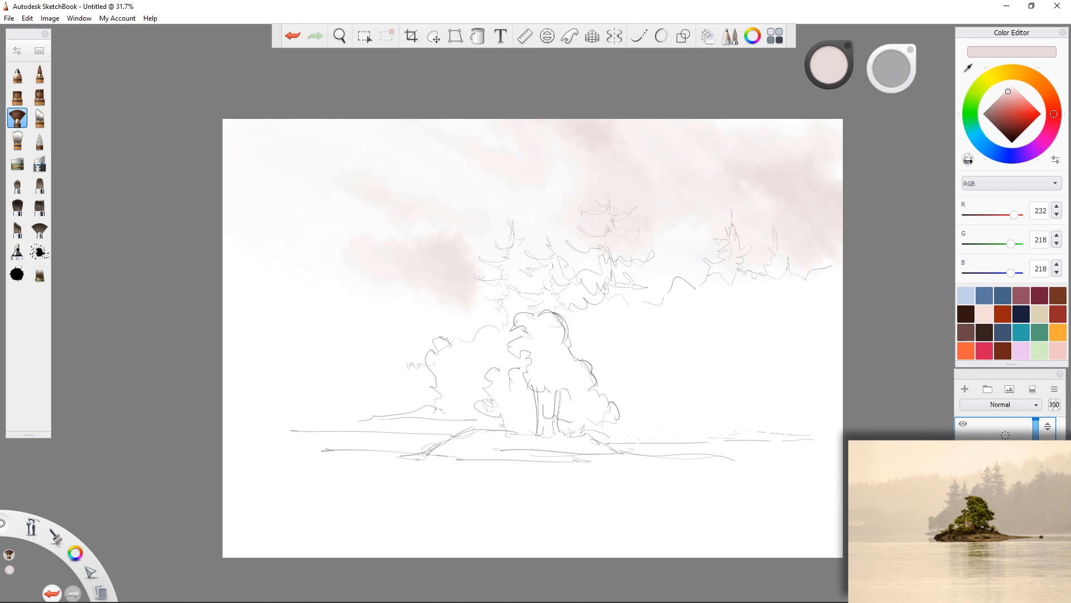
pyautogui.moveTo(329, 295)
pyautogui.mouseDown()
pyautogui.moveTo(296, 267)
pyautogui.moveTo(345, 290)
pyautogui.moveTo(385, 287)
pyautogui.mouseUp()
pyautogui.moveTo(293, 251)
pyautogui.mouseDown()
pyautogui.moveTo(262, 304)
pyautogui.moveTo(234, 268)
pyautogui.mouseUp()
pyautogui.moveTo(463, 268)
pyautogui.mouseDown()
pyautogui.moveTo(464, 246)
pyautogui.moveTo(446, 226)
pyautogui.moveTo(564, 233)
pyautogui.mouseUp()
pyautogui.moveTo(435, 232)
pyautogui.mouseDown()
pyautogui.moveTo(408, 252)
pyautogui.moveTo(379, 251)
pyautogui.mouseUp()
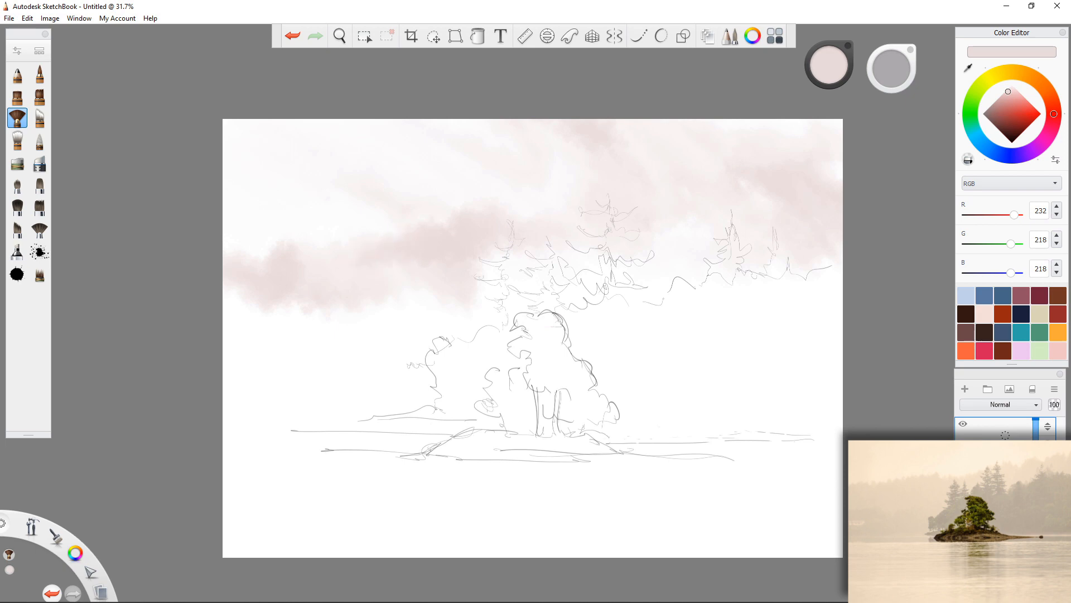
pyautogui.moveTo(480, 222)
pyautogui.mouseDown()
pyautogui.moveTo(555, 244)
pyautogui.moveTo(586, 229)
pyautogui.moveTo(576, 225)
pyautogui.moveTo(586, 237)
pyautogui.moveTo(642, 244)
pyautogui.moveTo(682, 214)
pyautogui.moveTo(736, 220)
pyautogui.moveTo(779, 188)
pyautogui.moveTo(840, 179)
pyautogui.mouseUp()
pyautogui.moveTo(751, 245); pyautogui.dragTo(834, 286)
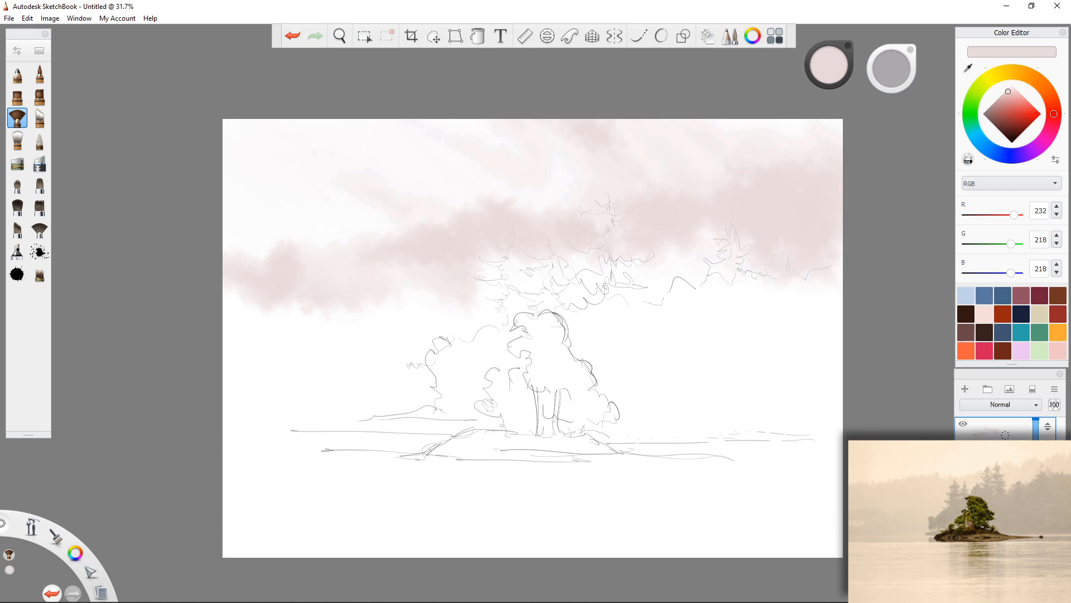
# Extend the pale pink wash below the cloud band, behind the conifers and over the left treeline
pyautogui.moveTo(410, 295)
pyautogui.mouseDown()
pyautogui.moveTo(427, 293)
pyautogui.moveTo(452, 321)
pyautogui.moveTo(516, 243)
pyautogui.mouseUp()
pyautogui.moveTo(475, 286)
pyautogui.mouseDown()
pyautogui.moveTo(494, 339)
pyautogui.moveTo(407, 349)
pyautogui.mouseUp()
pyautogui.moveTo(303, 352)
pyautogui.mouseDown()
pyautogui.moveTo(304, 334)
pyautogui.moveTo(380, 344)
pyautogui.moveTo(421, 329)
pyautogui.mouseUp()
pyautogui.moveTo(268, 288)
pyautogui.mouseDown()
pyautogui.moveTo(251, 335)
pyautogui.moveTo(287, 391)
pyautogui.moveTo(235, 395)
pyautogui.moveTo(333, 390)
pyautogui.moveTo(459, 351)
pyautogui.moveTo(470, 296)
pyautogui.moveTo(561, 248)
pyautogui.moveTo(617, 270)
pyautogui.moveTo(639, 244)
pyautogui.mouseUp()
pyautogui.moveTo(639, 301)
pyautogui.mouseDown()
pyautogui.moveTo(714, 312)
pyautogui.moveTo(815, 209)
pyautogui.mouseUp()
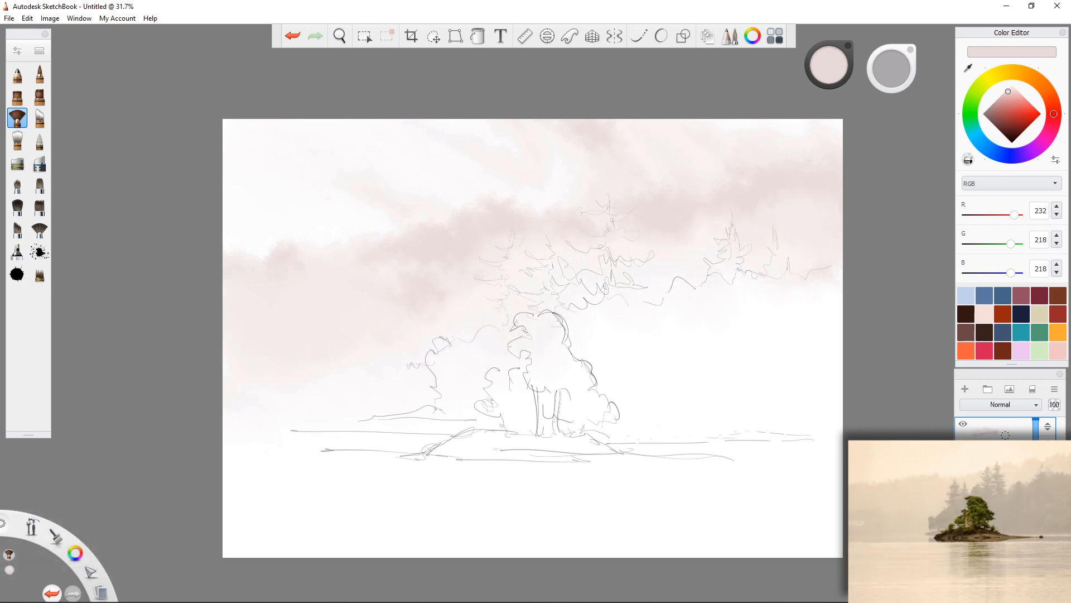
# Extend the pale pink wash across the misty area beside the island tree and in horizontal bands over the lake water
pyautogui.moveTo(734, 277); pyautogui.dragTo(778, 335)
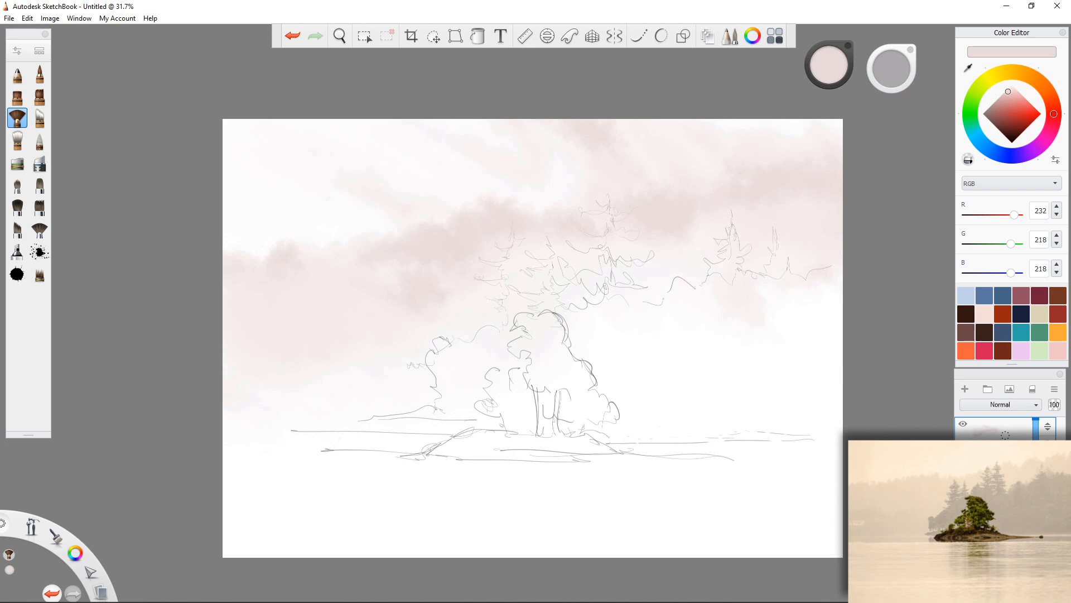
pyautogui.moveTo(385, 434)
pyautogui.mouseDown()
pyautogui.moveTo(462, 449)
pyautogui.moveTo(226, 443)
pyautogui.mouseUp()
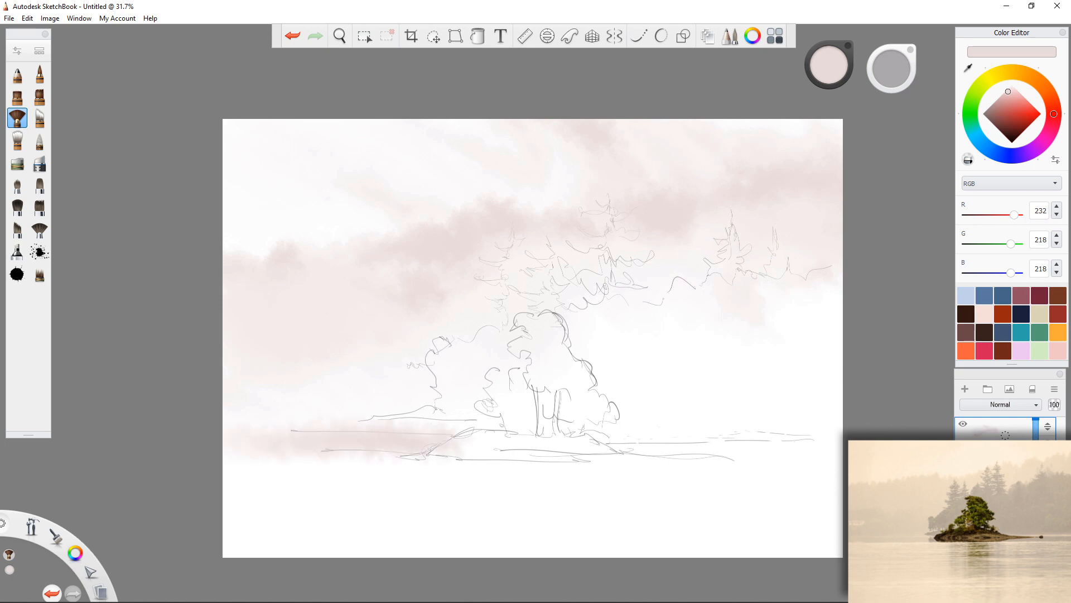
pyautogui.moveTo(357, 444)
pyautogui.mouseDown()
pyautogui.moveTo(485, 446)
pyautogui.moveTo(652, 474)
pyautogui.moveTo(623, 457)
pyautogui.moveTo(781, 463)
pyautogui.moveTo(776, 441)
pyautogui.moveTo(703, 443)
pyautogui.moveTo(653, 418)
pyautogui.moveTo(762, 410)
pyautogui.moveTo(772, 414)
pyautogui.moveTo(647, 373)
pyautogui.moveTo(602, 405)
pyautogui.moveTo(815, 351)
pyautogui.mouseUp()
pyautogui.moveTo(528, 407)
pyautogui.mouseDown()
pyautogui.moveTo(458, 435)
pyautogui.moveTo(315, 441)
pyautogui.moveTo(228, 468)
pyautogui.moveTo(245, 446)
pyautogui.moveTo(357, 444)
pyautogui.moveTo(340, 464)
pyautogui.moveTo(228, 480)
pyautogui.moveTo(513, 472)
pyautogui.moveTo(839, 491)
pyautogui.moveTo(440, 510)
pyautogui.moveTo(480, 536)
pyautogui.moveTo(519, 519)
pyautogui.mouseUp()
pyautogui.moveTo(226, 499); pyautogui.dragTo(357, 541)
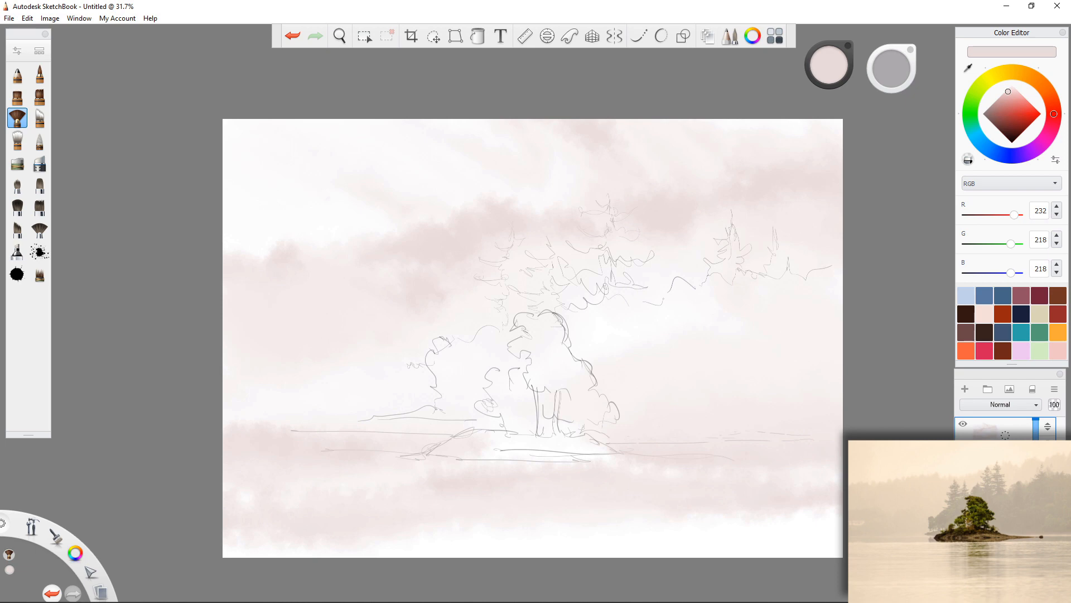
# Paint the rightmost small conifer in a darker greyish pink, RGB 172, 149, 149, with a much smaller brush
pyautogui.moveTo(1008, 95); pyautogui.dragTo(995, 106)
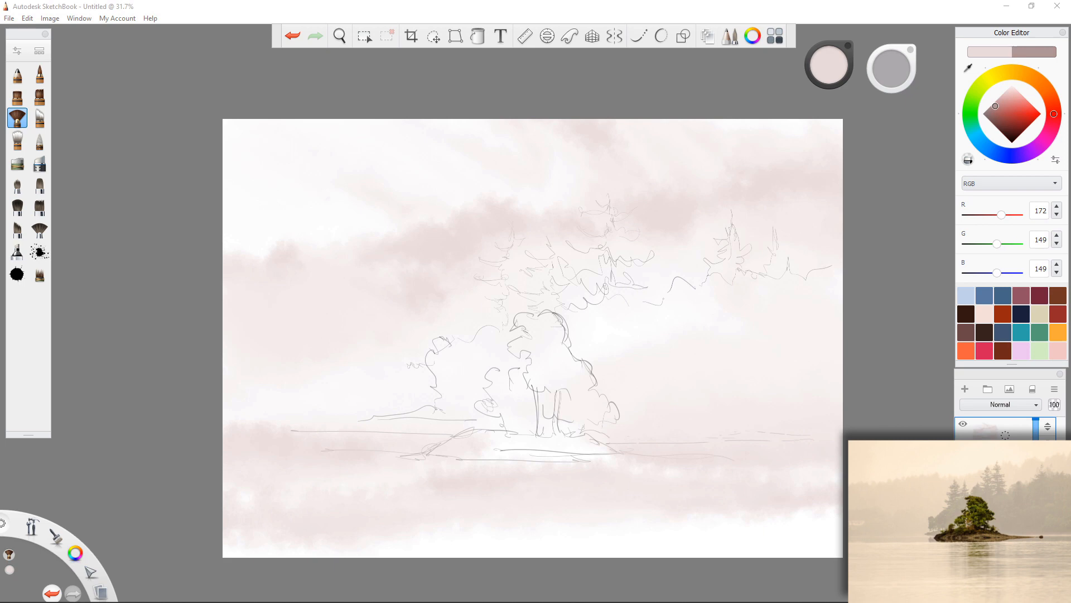
pyautogui.moveTo(892, 68); pyautogui.dragTo(843, 73)
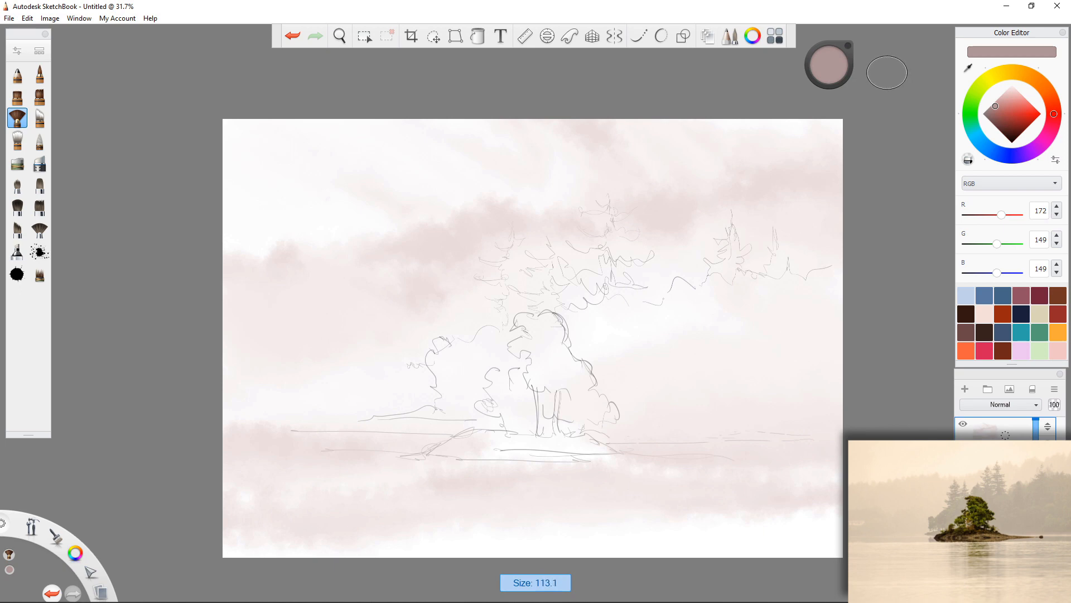
pyautogui.moveTo(882, 66)
pyautogui.mouseDown()
pyautogui.moveTo(892, 66)
pyautogui.moveTo(873, 66)
pyautogui.mouseUp()
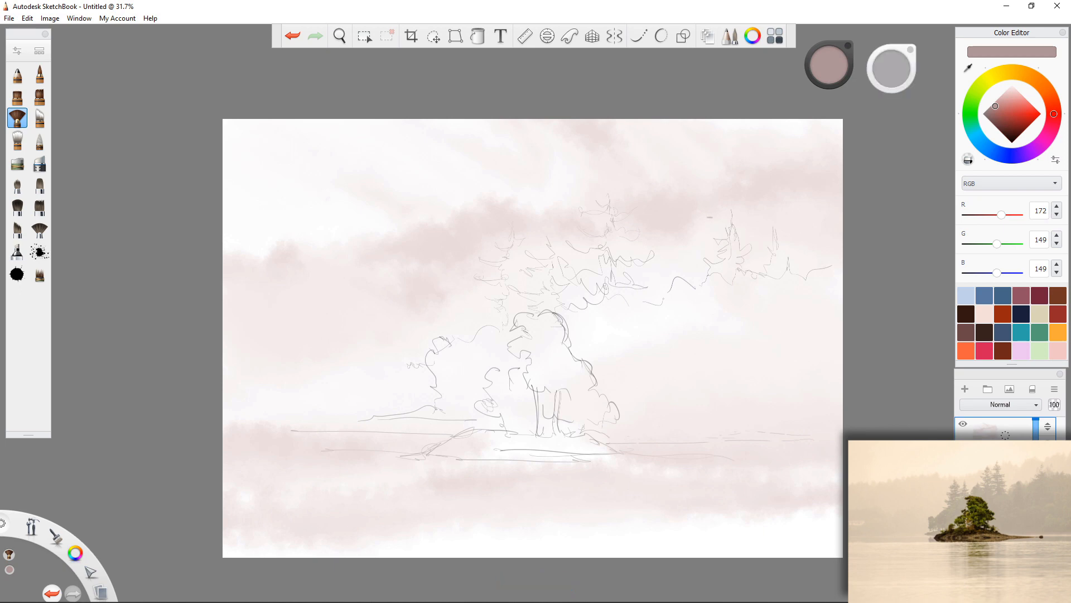
pyautogui.moveTo(773, 225)
pyautogui.mouseDown()
pyautogui.moveTo(773, 265)
pyautogui.moveTo(784, 272)
pyautogui.mouseUp()
pyautogui.moveTo(774, 256)
pyautogui.mouseDown()
pyautogui.moveTo(765, 262)
pyautogui.moveTo(790, 251)
pyautogui.moveTo(757, 254)
pyautogui.moveTo(764, 267)
pyautogui.moveTo(752, 270)
pyautogui.mouseUp()
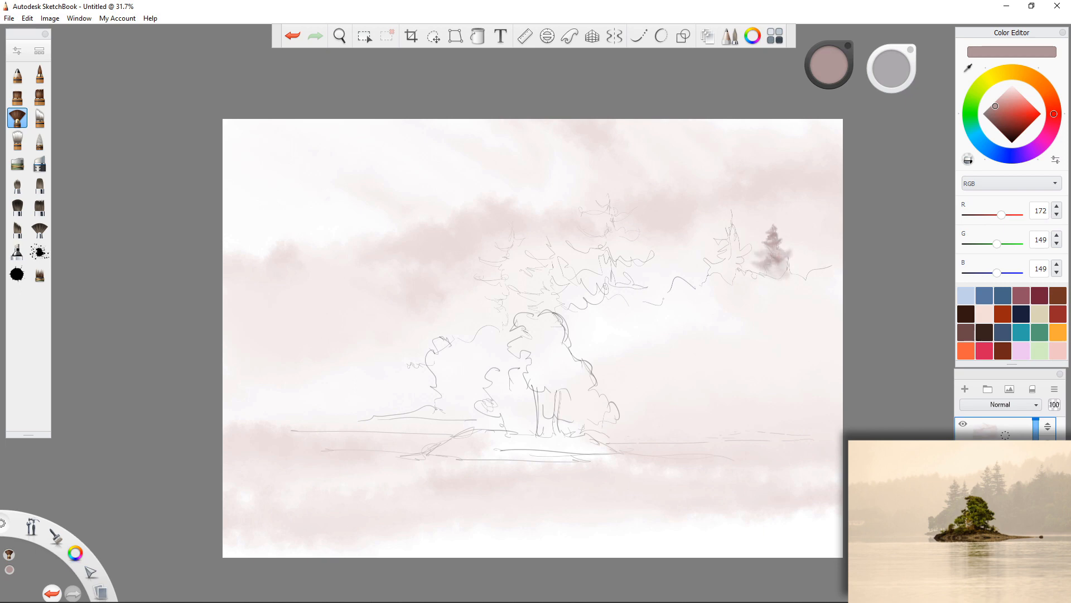
pyautogui.moveTo(773, 233); pyautogui.dragTo(773, 223)
# Undo the dark tree stroke at the left of the distant conifers and repaint that tree in paler RGB 221, 208, 208
pyautogui.moveTo(696, 238)
pyautogui.mouseDown()
pyautogui.moveTo(704, 264)
pyautogui.moveTo(695, 271)
pyautogui.mouseUp()
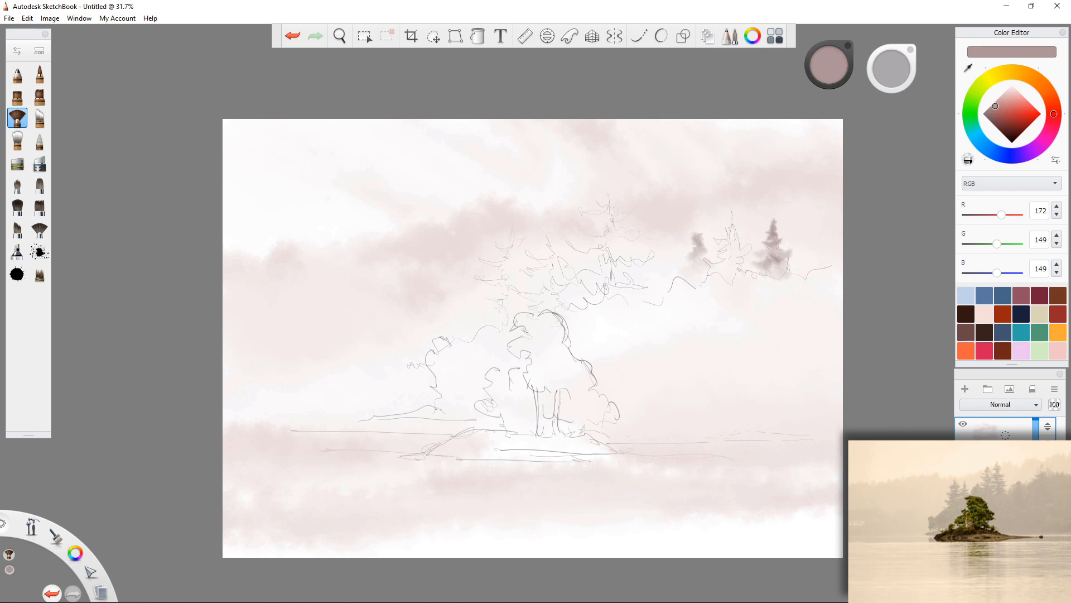
pyautogui.hotkey('ctrl', 'z')
pyautogui.click(1005, 94)
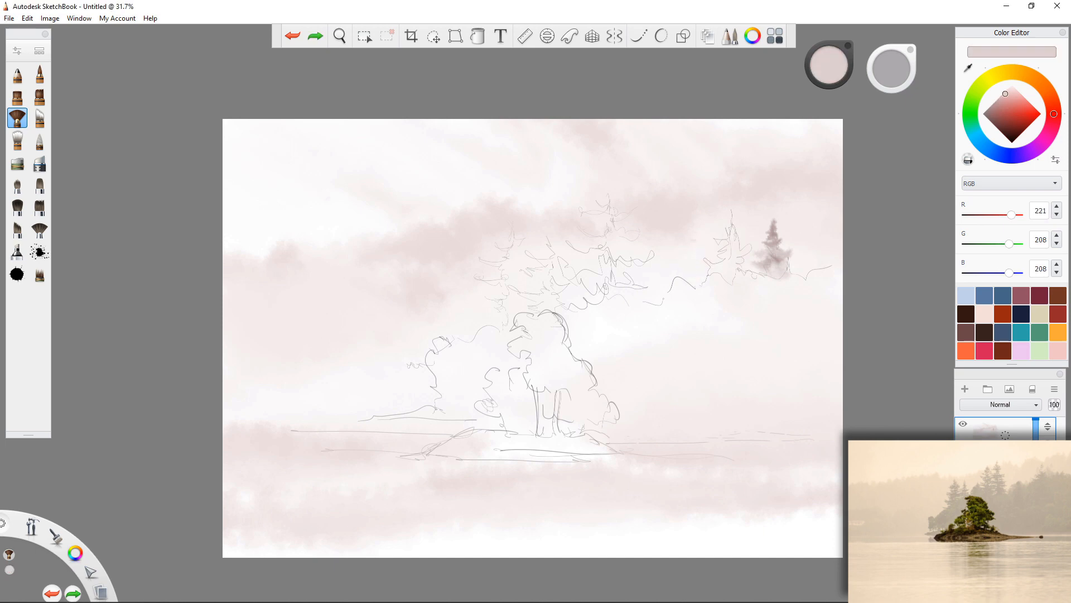
pyautogui.moveTo(697, 241)
pyautogui.mouseDown()
pyautogui.moveTo(687, 254)
pyautogui.moveTo(702, 280)
pyautogui.mouseUp()
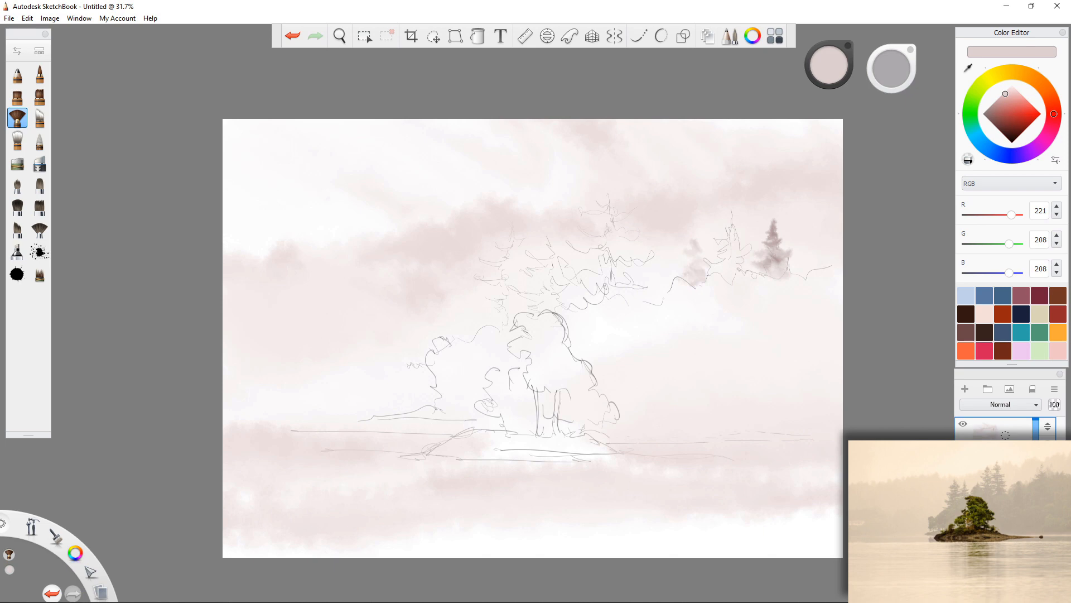
# Set the colour to RGB 194, 169, 169 and paint the middle distant conifer with its trunk, branches and broad base
pyautogui.moveTo(1005, 94); pyautogui.dragTo(1000, 101)
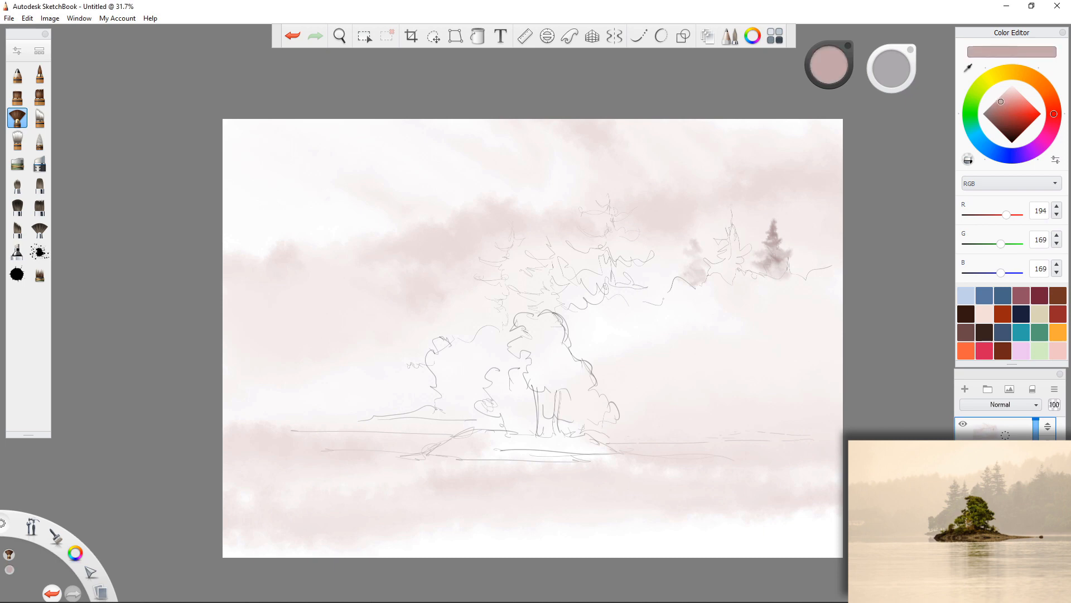
pyautogui.moveTo(731, 205)
pyautogui.mouseDown()
pyautogui.moveTo(735, 273)
pyautogui.moveTo(737, 230)
pyautogui.moveTo(741, 282)
pyautogui.moveTo(763, 281)
pyautogui.mouseUp()
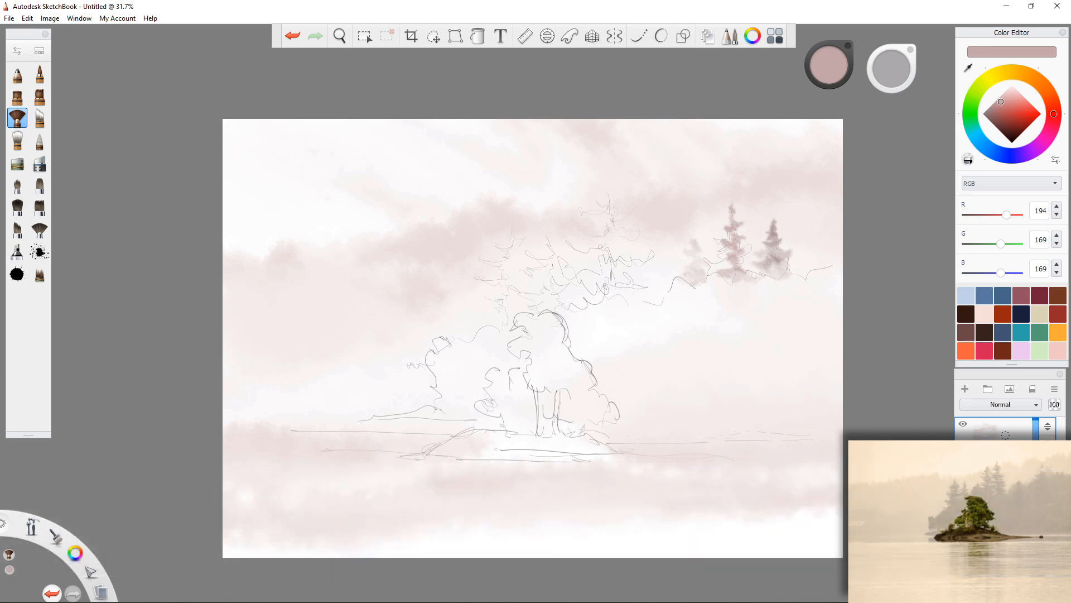
pyautogui.moveTo(738, 222); pyautogui.dragTo(750, 244)
pyautogui.moveTo(745, 241)
pyautogui.mouseDown()
pyautogui.moveTo(750, 277)
pyautogui.moveTo(730, 282)
pyautogui.mouseUp()
pyautogui.moveTo(712, 274); pyautogui.dragTo(740, 297)
pyautogui.moveTo(739, 282)
pyautogui.mouseDown()
pyautogui.moveTo(752, 293)
pyautogui.moveTo(772, 282)
pyautogui.moveTo(778, 296)
pyautogui.moveTo(735, 306)
pyautogui.moveTo(730, 292)
pyautogui.mouseUp()
pyautogui.press(']')
pyautogui.press(']')
pyautogui.hotkey('ctrl', 'z')
pyautogui.press(']')
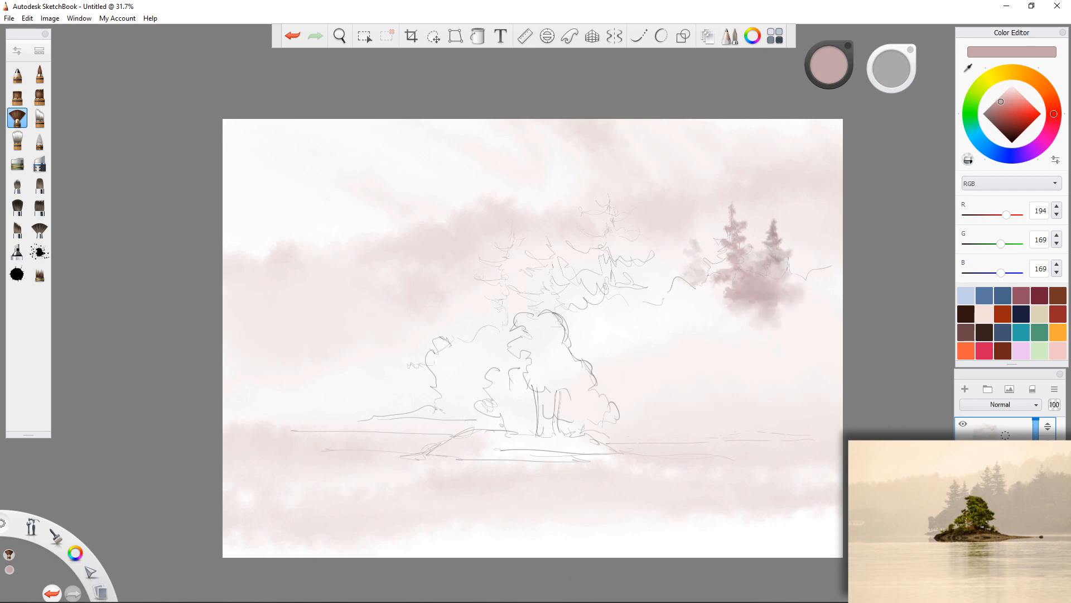
pyautogui.press('[')
pyautogui.press('[')
pyautogui.press('[')
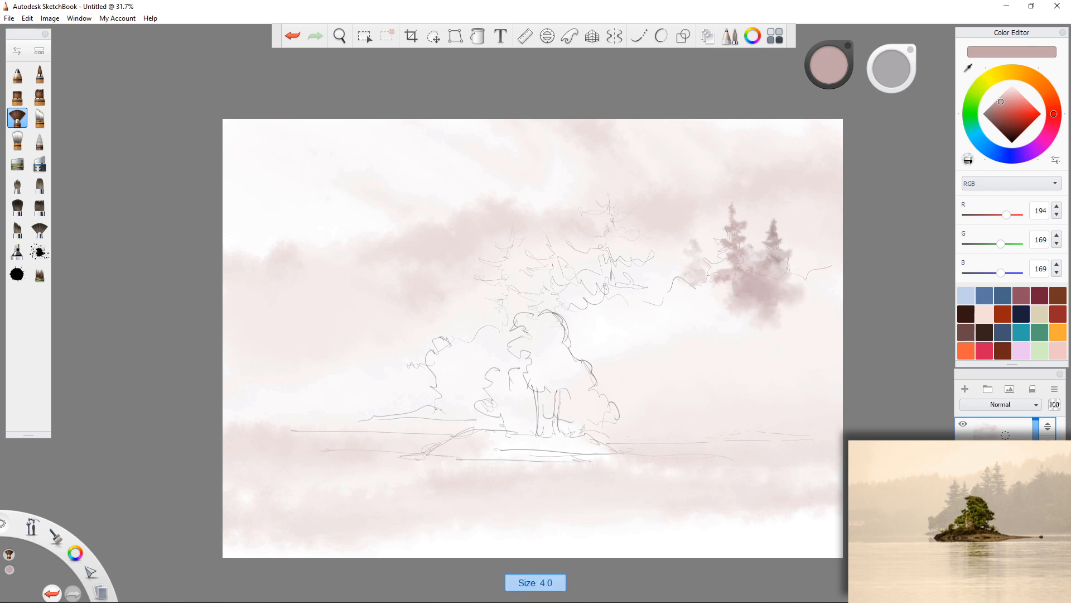
pyautogui.hotkey('ctrl', 'z')
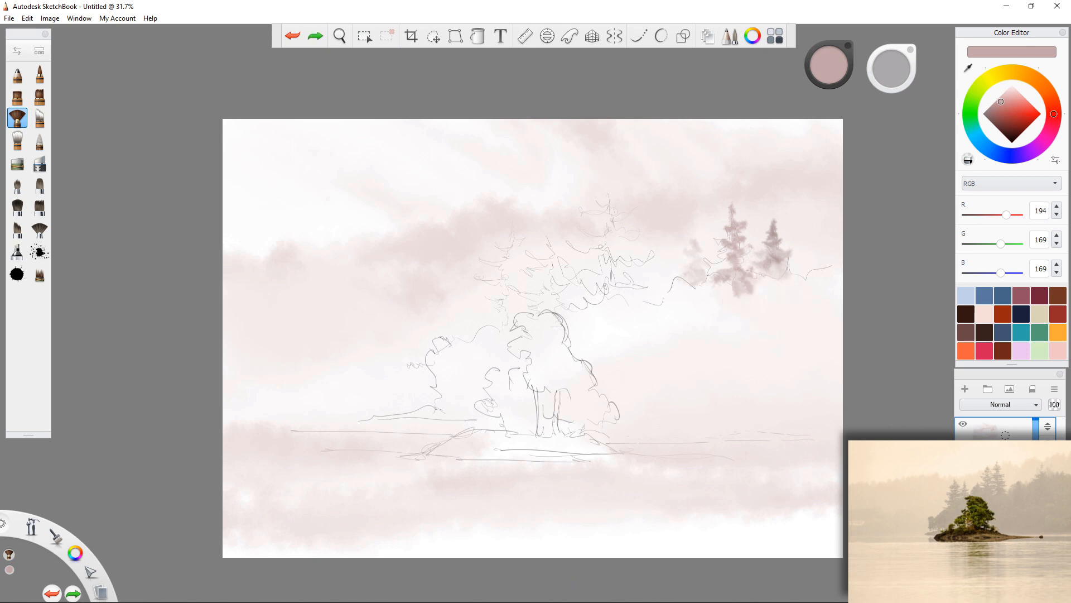
pyautogui.press('[')
pyautogui.press('[')
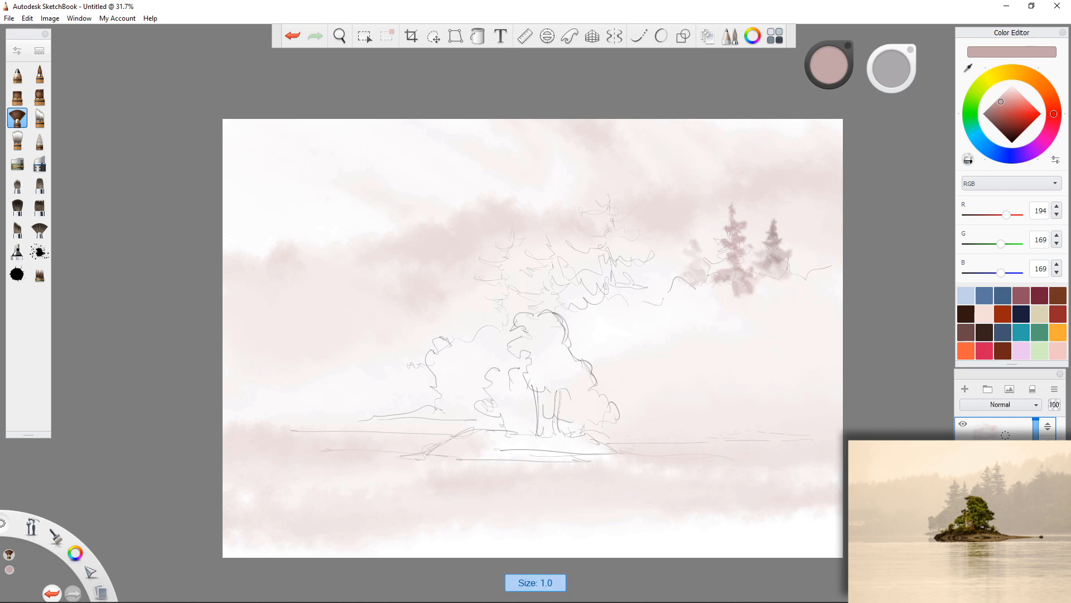
# Paint small foliage strokes beside the base of the rightmost conifer, undoing the stray strokes below them
pyautogui.press(']')
pyautogui.press(']')
pyautogui.press(']')
pyautogui.press(']')
pyautogui.moveTo(795, 278)
pyautogui.mouseDown()
pyautogui.moveTo(807, 285)
pyautogui.moveTo(791, 289)
pyautogui.moveTo(795, 279)
pyautogui.moveTo(820, 289)
pyautogui.moveTo(778, 292)
pyautogui.moveTo(768, 299)
pyautogui.moveTo(780, 307)
pyautogui.mouseUp()
pyautogui.press(']')
pyautogui.press(']')
pyautogui.press(']')
pyautogui.press(']')
pyautogui.press(']')
pyautogui.press(']')
pyautogui.press(']')
pyautogui.hotkey('ctrl', 'z')
pyautogui.hotkey('ctrl', 'z')
pyautogui.hotkey('ctrl', 'z')
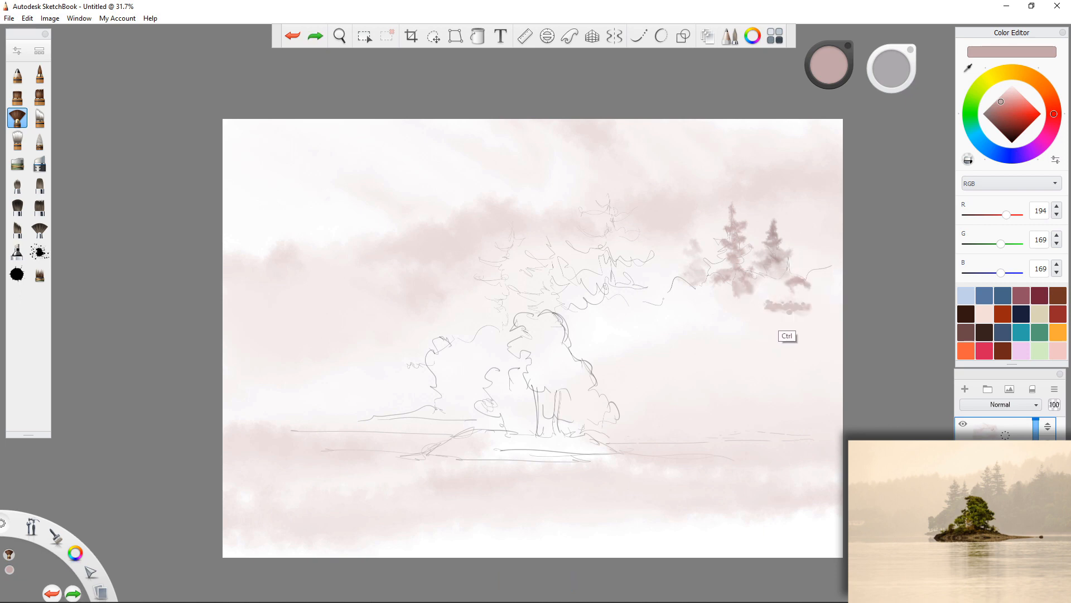
pyautogui.hotkey('ctrl', 'z')
# Paint a darker foliage mass from the base of the rightmost conifer out to the canvas edge and downwards
pyautogui.press('[')
pyautogui.press('[')
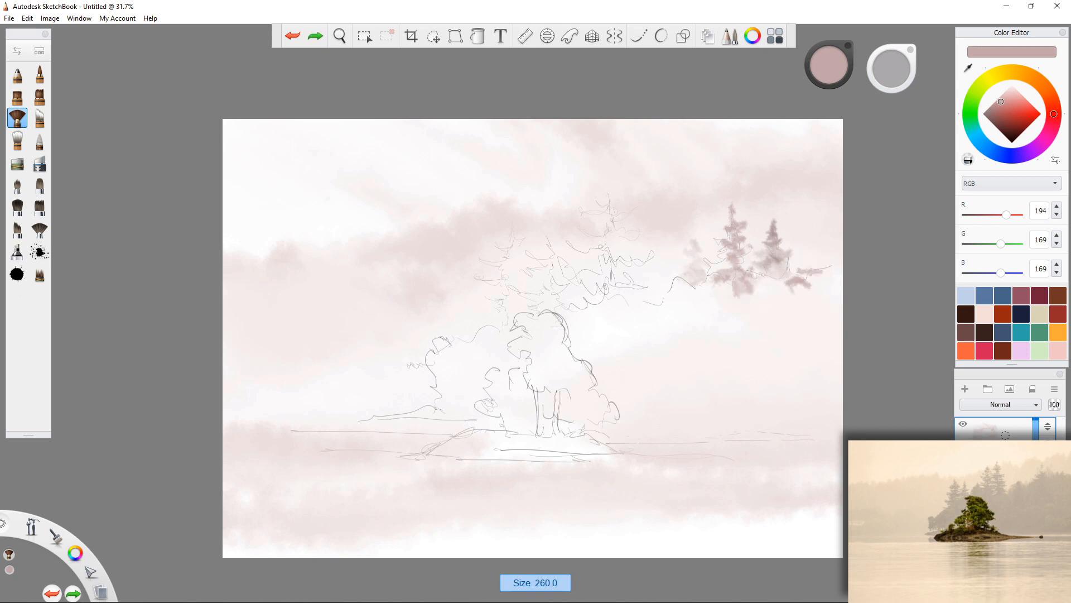
pyautogui.moveTo(817, 273); pyautogui.dragTo(834, 280)
pyautogui.moveTo(830, 278)
pyautogui.mouseDown()
pyautogui.moveTo(819, 289)
pyautogui.moveTo(810, 276)
pyautogui.moveTo(835, 283)
pyautogui.moveTo(768, 290)
pyautogui.moveTo(782, 272)
pyautogui.moveTo(810, 331)
pyautogui.mouseUp()
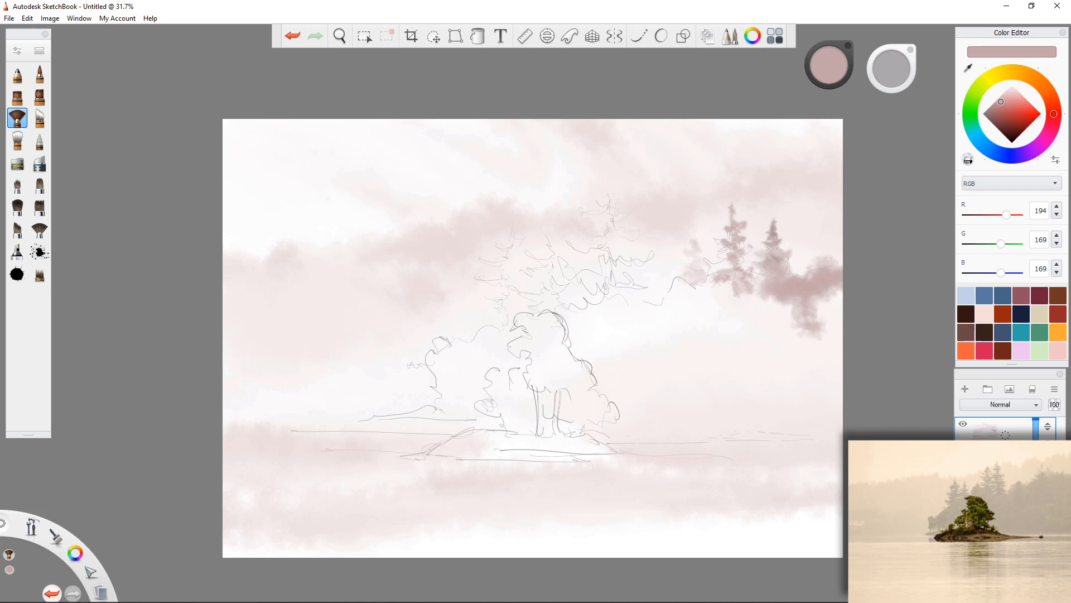
# Extend the distant treeline leftwards toward the island tree and fill the bank below the conifers with soft, light foliage
pyautogui.moveTo(675, 303)
pyautogui.mouseDown()
pyautogui.moveTo(696, 302)
pyautogui.moveTo(678, 282)
pyautogui.moveTo(658, 301)
pyautogui.moveTo(680, 277)
pyautogui.moveTo(640, 312)
pyautogui.moveTo(629, 293)
pyautogui.moveTo(621, 319)
pyautogui.moveTo(736, 287)
pyautogui.moveTo(818, 310)
pyautogui.moveTo(831, 290)
pyautogui.moveTo(841, 315)
pyautogui.moveTo(829, 328)
pyautogui.moveTo(753, 337)
pyautogui.moveTo(717, 357)
pyautogui.mouseUp()
pyautogui.hotkey('ctrl', 'z')
pyautogui.press(']')
pyautogui.press(']')
pyautogui.press(']')
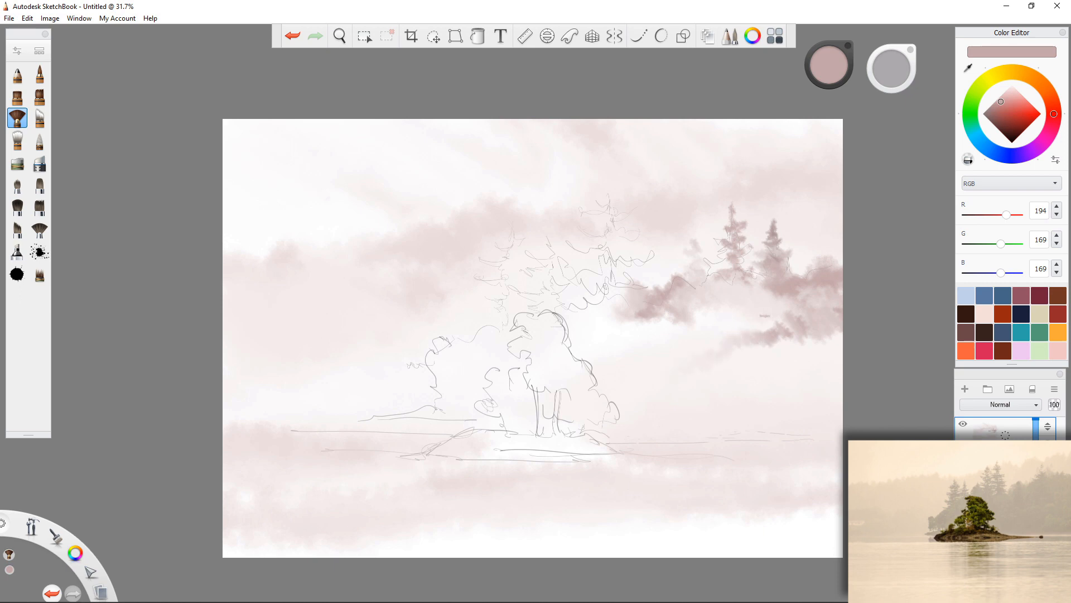
pyautogui.moveTo(760, 305)
pyautogui.mouseDown()
pyautogui.moveTo(762, 315)
pyautogui.moveTo(735, 309)
pyautogui.moveTo(711, 334)
pyautogui.moveTo(686, 334)
pyautogui.moveTo(762, 309)
pyautogui.moveTo(803, 310)
pyautogui.mouseUp()
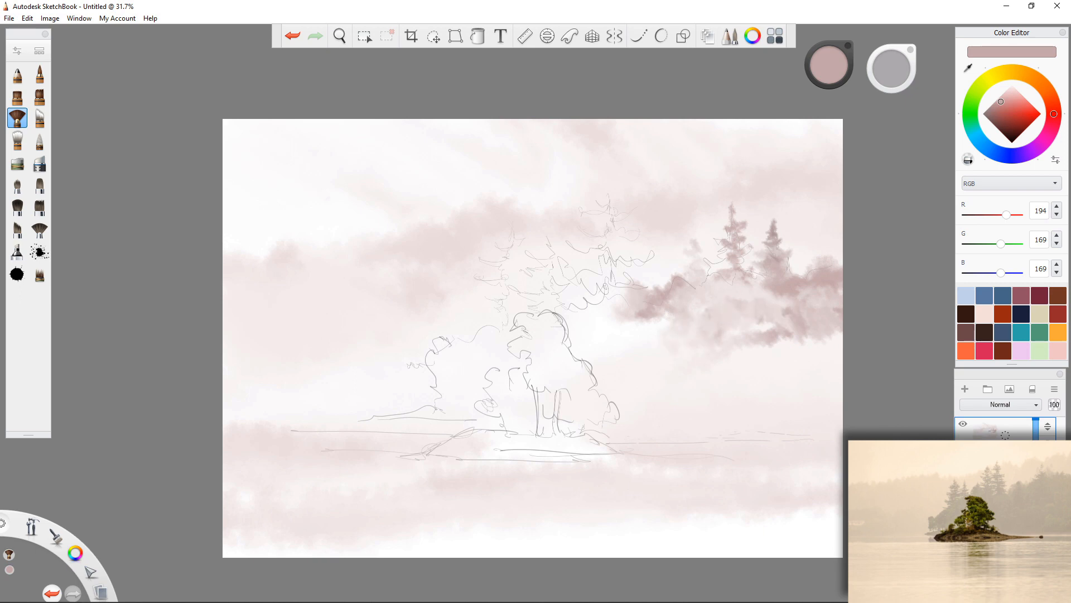
pyautogui.moveTo(596, 218)
pyautogui.mouseDown()
pyautogui.moveTo(608, 180)
pyautogui.moveTo(614, 216)
pyautogui.moveTo(602, 221)
pyautogui.moveTo(619, 229)
pyautogui.moveTo(597, 228)
pyautogui.moveTo(625, 248)
pyautogui.moveTo(589, 239)
pyautogui.moveTo(613, 260)
pyautogui.moveTo(572, 254)
pyautogui.mouseUp()
pyautogui.press(']')
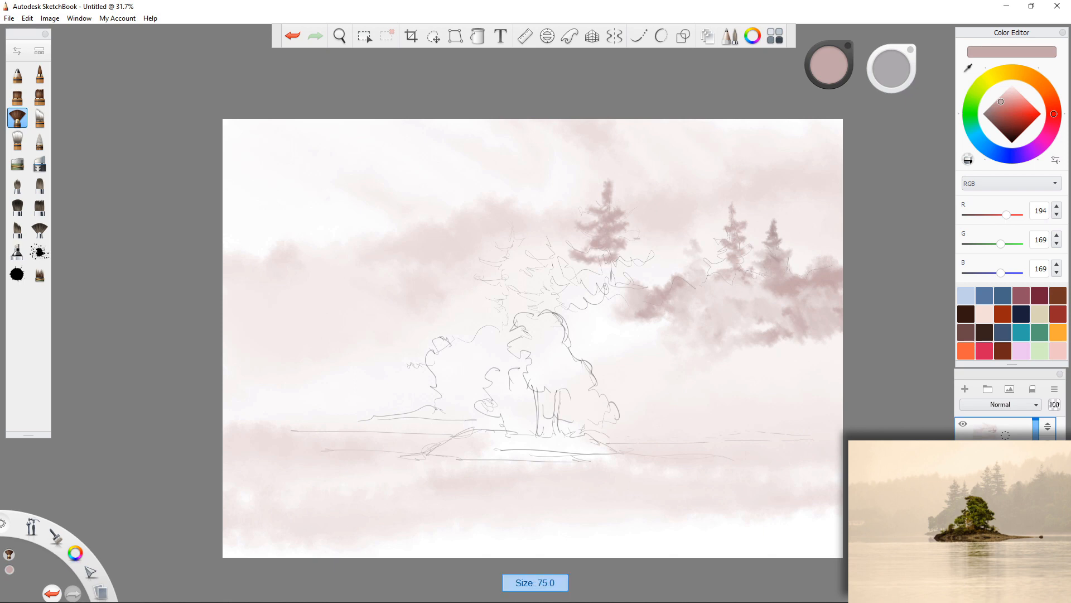
pyautogui.moveTo(637, 241)
pyautogui.mouseDown()
pyautogui.moveTo(587, 242)
pyautogui.moveTo(561, 223)
pyautogui.mouseUp()
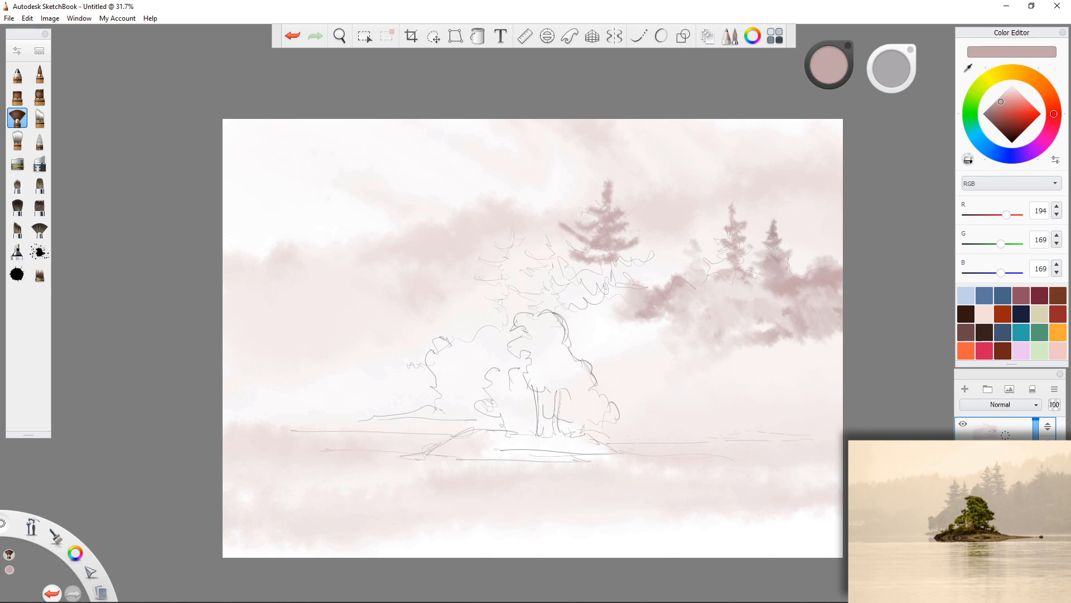
pyautogui.hotkey('ctrl', 'z')
pyautogui.hotkey('ctrl', 'z')
pyautogui.hotkey('ctrl', 'z')
pyautogui.hotkey('ctrl', 'z')
pyautogui.hotkey('ctrl', 'z')
pyautogui.hotkey('ctrl', 'z')
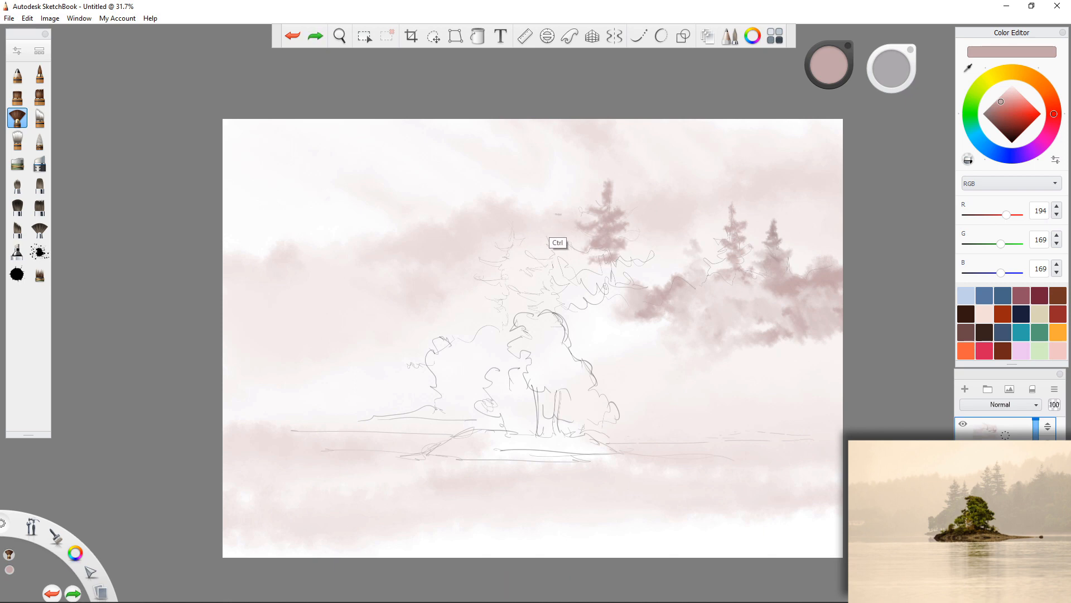
pyautogui.hotkey('ctrl', 'z')
pyautogui.hotkey('ctrl', 'z')
pyautogui.hotkey('ctrl', 'z')
pyautogui.hotkey('ctrl', 'z')
pyautogui.hotkey('ctrl', 'z')
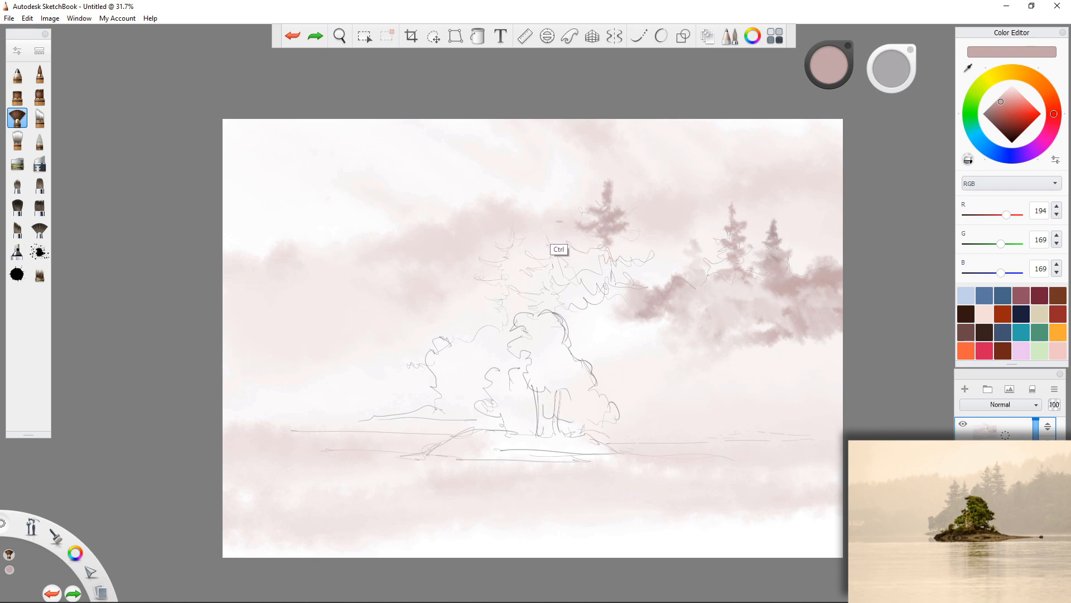
pyautogui.hotkey('ctrl', 'z')
pyautogui.hotkey('ctrl', 'z')
pyautogui.hotkey('ctrl', 'z')
pyautogui.hotkey('ctrl', 'z')
pyautogui.hotkey('ctrl', 'z')
pyautogui.hotkey('ctrl', 'z')
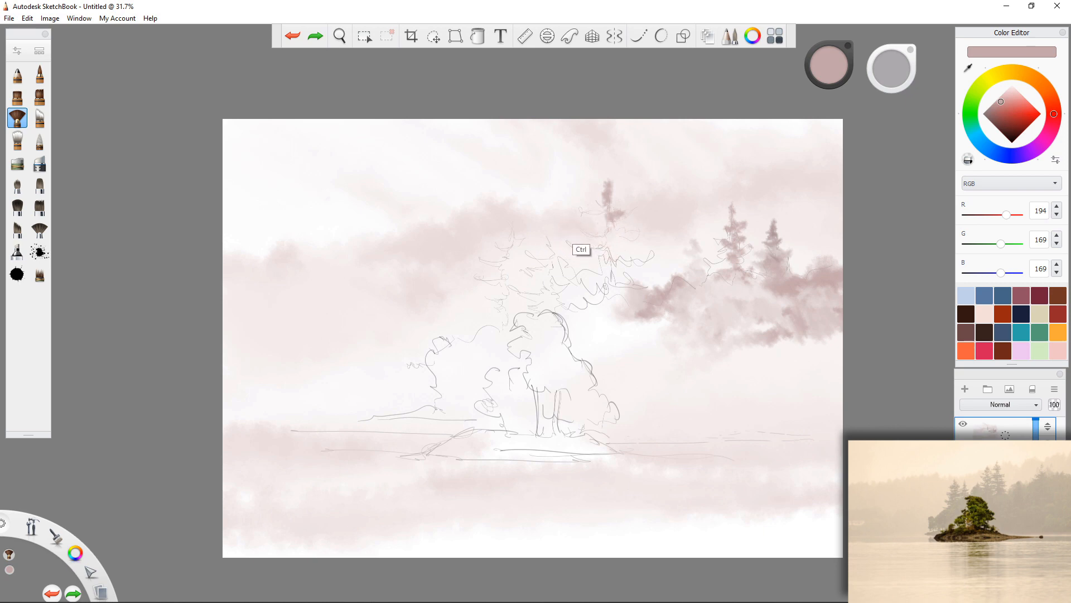
pyautogui.hotkey('ctrl', 'z')
pyautogui.hotkey('ctrl', 'z')
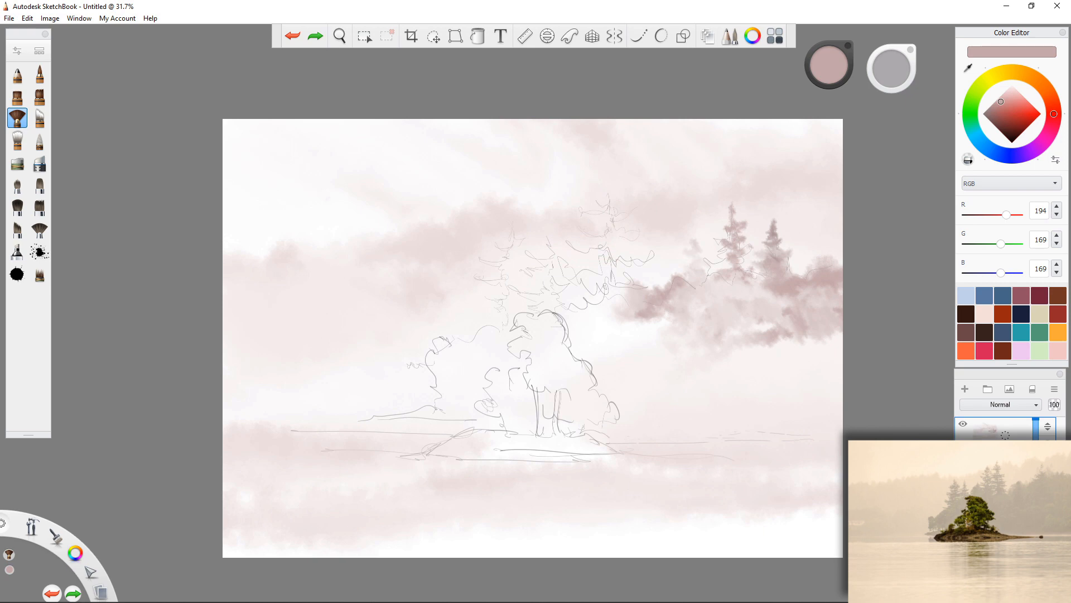
# Paint the tall distant conifer above the island tree with a thin pointed trunk and tiered, separated branches
pyautogui.moveTo(606, 183)
pyautogui.mouseDown()
pyautogui.moveTo(614, 204)
pyautogui.moveTo(591, 210)
pyautogui.mouseUp()
pyautogui.press('[')
pyautogui.moveTo(609, 211)
pyautogui.mouseDown()
pyautogui.moveTo(629, 208)
pyautogui.moveTo(614, 234)
pyautogui.moveTo(591, 232)
pyautogui.moveTo(627, 237)
pyautogui.mouseUp()
pyautogui.moveTo(601, 237)
pyautogui.mouseDown()
pyautogui.moveTo(621, 242)
pyautogui.moveTo(577, 250)
pyautogui.moveTo(621, 243)
pyautogui.moveTo(643, 255)
pyautogui.moveTo(602, 257)
pyautogui.moveTo(639, 265)
pyautogui.moveTo(610, 268)
pyautogui.mouseUp()
pyautogui.moveTo(611, 257)
pyautogui.mouseDown()
pyautogui.moveTo(582, 263)
pyautogui.moveTo(612, 273)
pyautogui.moveTo(569, 274)
pyautogui.moveTo(629, 276)
pyautogui.moveTo(610, 294)
pyautogui.moveTo(579, 286)
pyautogui.moveTo(597, 287)
pyautogui.mouseUp()
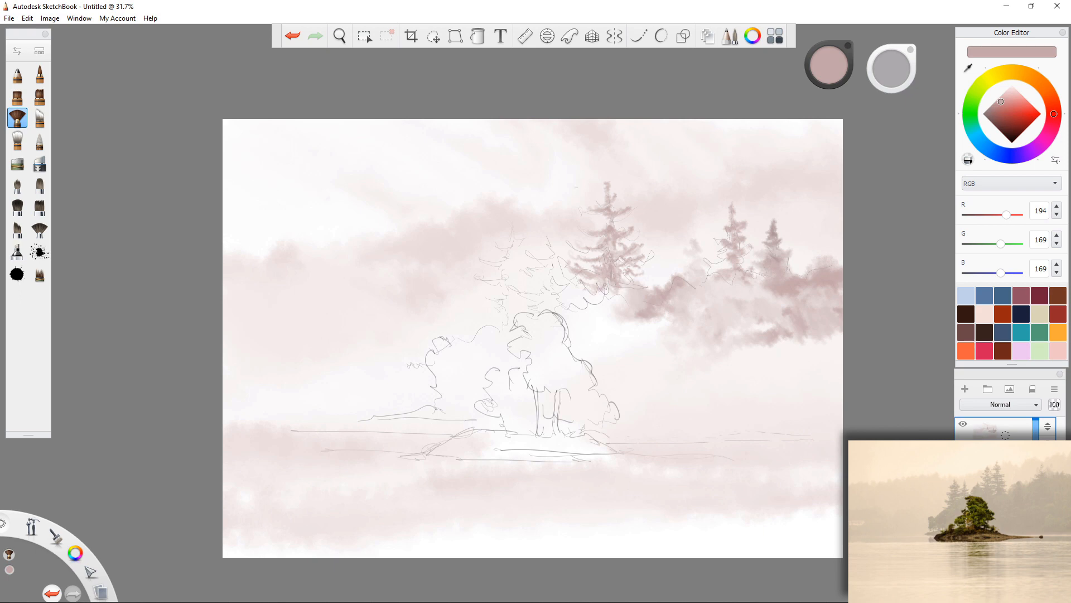
# Thicken the tall conifer's branches and base with short dabs at brush size 50
pyautogui.press(']')
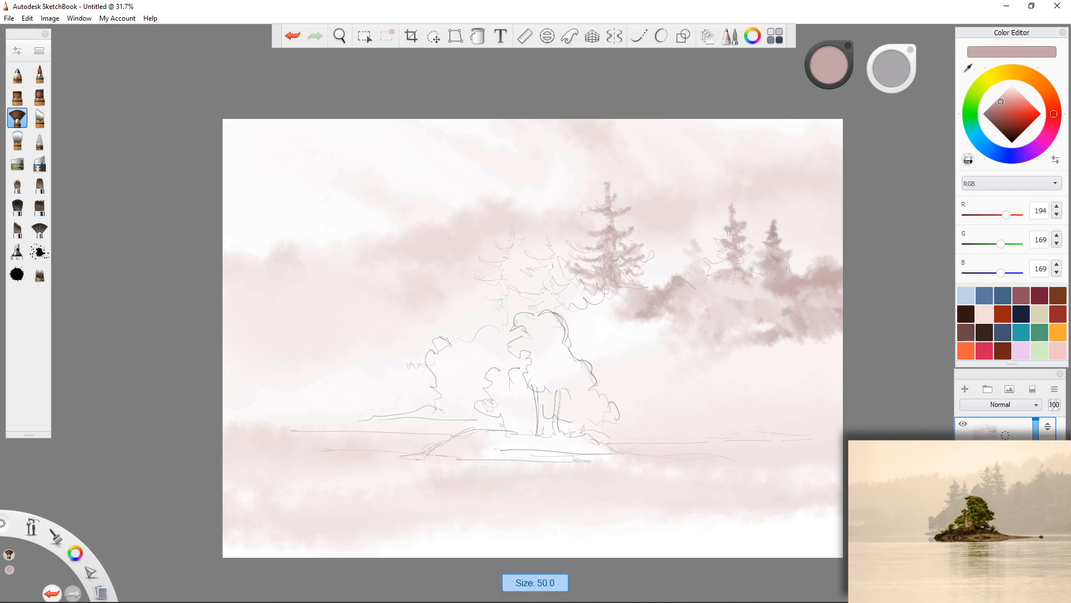
pyautogui.click(603, 250)
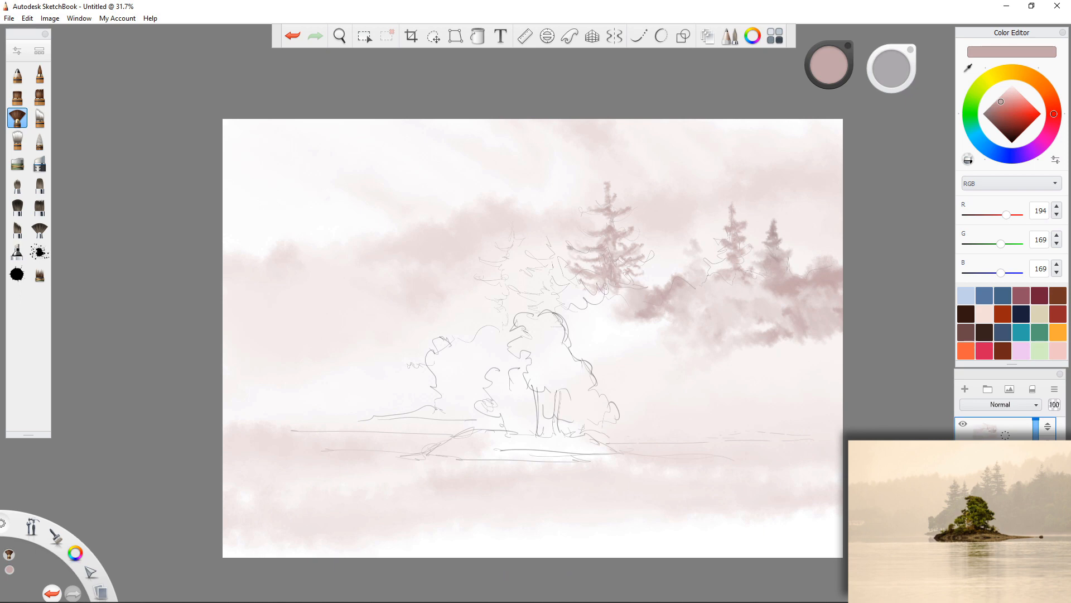
pyautogui.click(613, 246)
pyautogui.click(619, 249)
pyautogui.click(628, 295)
pyautogui.click(611, 220)
pyautogui.click(610, 301)
# Erase small light gaps in the tall conifer's lower branches, and touch up the foliage around them with the brush
pyautogui.press('e')
pyautogui.click(605, 253)
pyautogui.click(606, 263)
pyautogui.moveTo(610, 277); pyautogui.dragTo(597, 273)
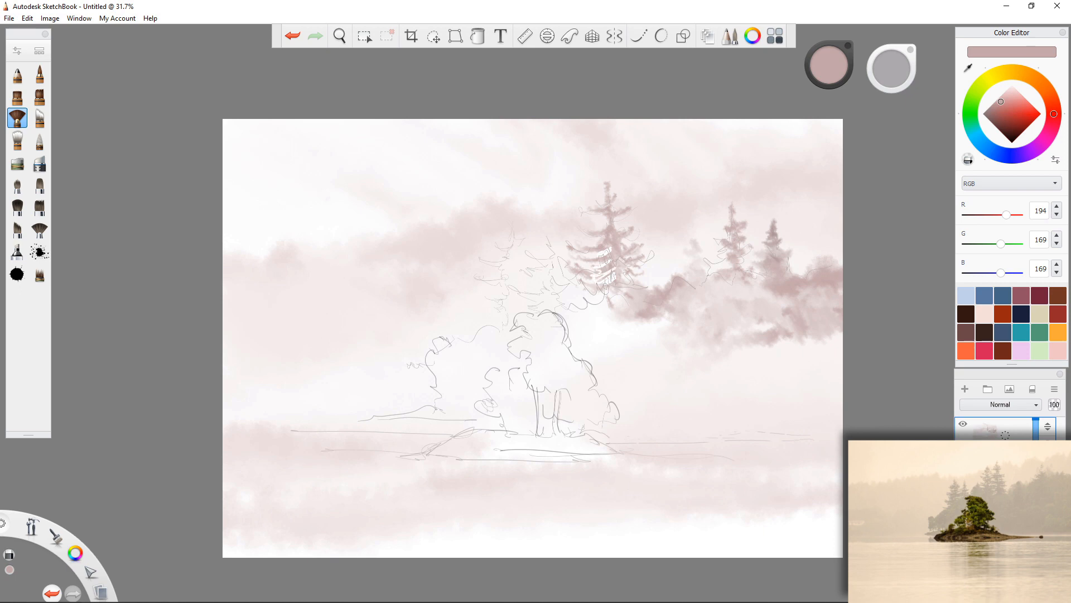
pyautogui.press('e')
pyautogui.moveTo(608, 261)
pyautogui.mouseDown()
pyautogui.moveTo(580, 265)
pyautogui.moveTo(593, 287)
pyautogui.mouseUp()
# Paint a second tall conifer immediately left of the tallest one, with branches widening down to the treeline
pyautogui.moveTo(576, 190)
pyautogui.mouseDown()
pyautogui.moveTo(569, 215)
pyautogui.moveTo(579, 223)
pyautogui.moveTo(563, 230)
pyautogui.moveTo(593, 238)
pyautogui.moveTo(572, 238)
pyautogui.mouseUp()
pyautogui.moveTo(571, 242); pyautogui.dragTo(561, 243)
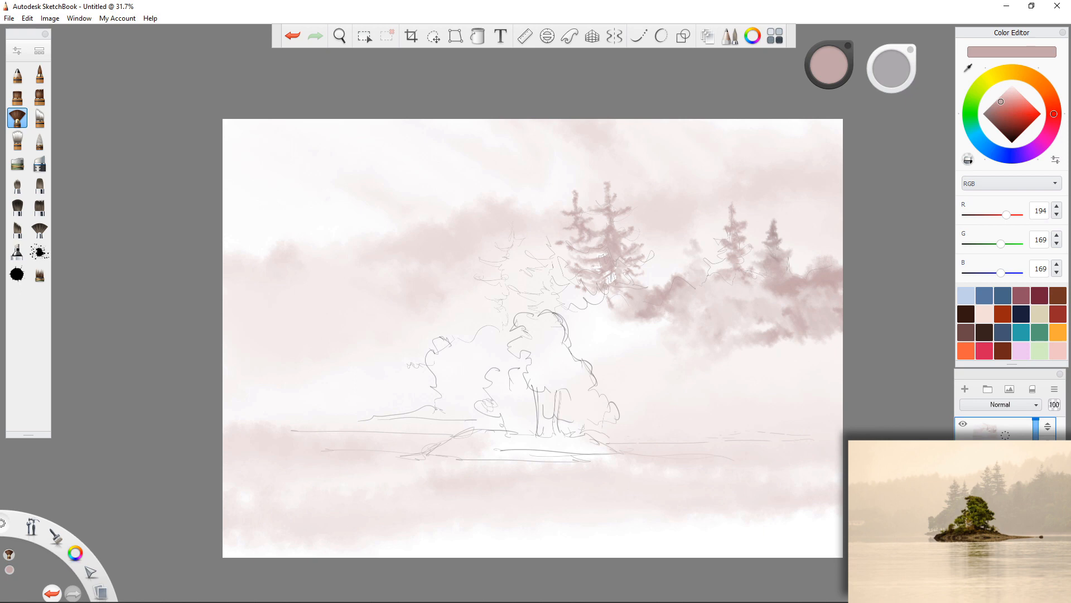
pyautogui.moveTo(568, 249)
pyautogui.mouseDown()
pyautogui.moveTo(558, 254)
pyautogui.moveTo(582, 278)
pyautogui.moveTo(548, 281)
pyautogui.moveTo(582, 293)
pyautogui.mouseUp()
pyautogui.moveTo(590, 289); pyautogui.dragTo(573, 300)
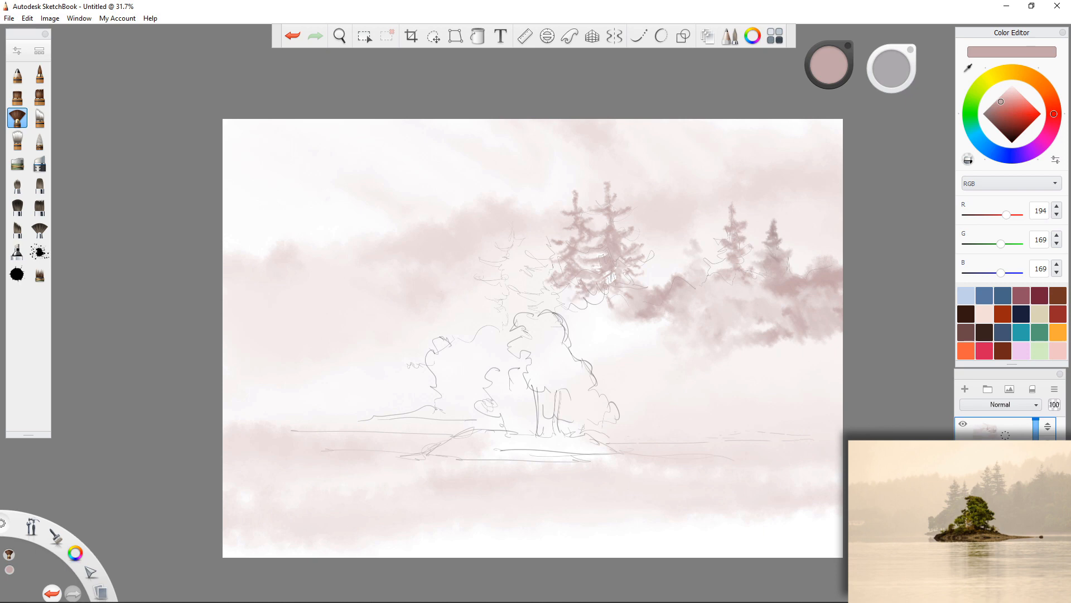
# Paint a shorter conifer above the left side of the island tree, with foliage spreading down and left from its base
pyautogui.moveTo(524, 254)
pyautogui.mouseDown()
pyautogui.moveTo(524, 286)
pyautogui.moveTo(508, 286)
pyautogui.moveTo(540, 294)
pyautogui.moveTo(534, 281)
pyautogui.moveTo(539, 297)
pyautogui.moveTo(589, 279)
pyautogui.moveTo(602, 306)
pyautogui.moveTo(606, 289)
pyautogui.moveTo(621, 299)
pyautogui.moveTo(559, 318)
pyautogui.moveTo(503, 301)
pyautogui.moveTo(501, 313)
pyautogui.moveTo(513, 310)
pyautogui.mouseUp()
pyautogui.moveTo(528, 302); pyautogui.dragTo(511, 317)
pyautogui.moveTo(500, 318); pyautogui.dragTo(490, 323)
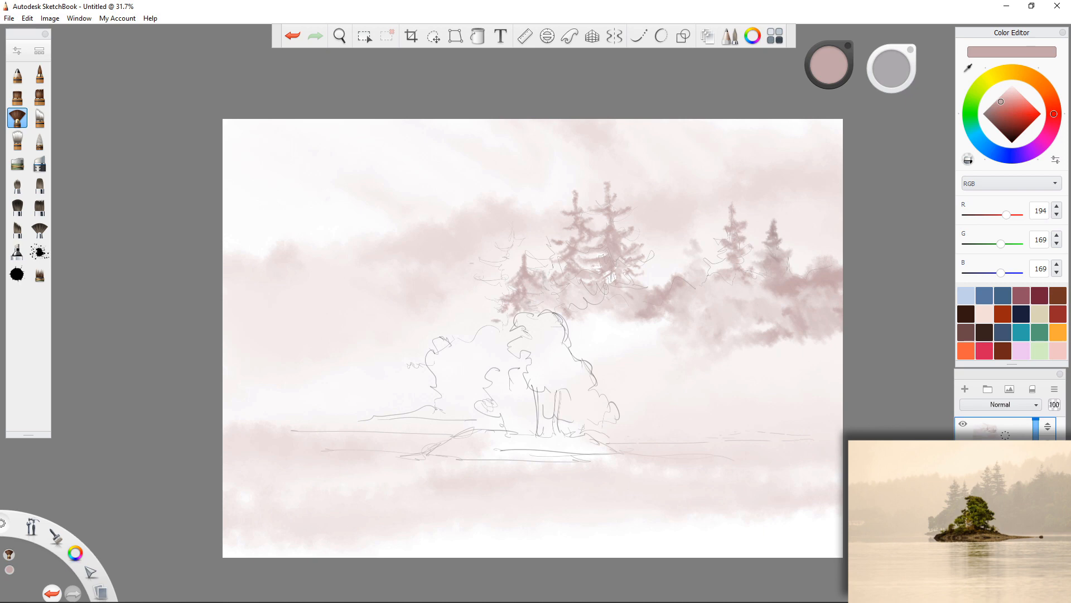
# Paint another conifer on the left and continue the treeline down to the shore, ending in two small conifers
pyautogui.moveTo(487, 247)
pyautogui.mouseDown()
pyautogui.moveTo(480, 275)
pyautogui.moveTo(490, 276)
pyautogui.moveTo(469, 284)
pyautogui.moveTo(493, 285)
pyautogui.moveTo(479, 294)
pyautogui.moveTo(494, 303)
pyautogui.moveTo(472, 311)
pyautogui.moveTo(482, 322)
pyautogui.moveTo(510, 311)
pyautogui.moveTo(474, 331)
pyautogui.moveTo(508, 326)
pyautogui.moveTo(463, 338)
pyautogui.moveTo(455, 354)
pyautogui.moveTo(466, 327)
pyautogui.moveTo(449, 360)
pyautogui.moveTo(437, 357)
pyautogui.moveTo(439, 385)
pyautogui.moveTo(424, 376)
pyautogui.moveTo(447, 391)
pyautogui.mouseUp()
pyautogui.press(']')
pyautogui.moveTo(407, 362)
pyautogui.mouseDown()
pyautogui.moveTo(410, 380)
pyautogui.moveTo(396, 380)
pyautogui.moveTo(418, 382)
pyautogui.moveTo(395, 393)
pyautogui.moveTo(410, 349)
pyautogui.mouseUp()
pyautogui.moveTo(409, 394); pyautogui.dragTo(409, 417)
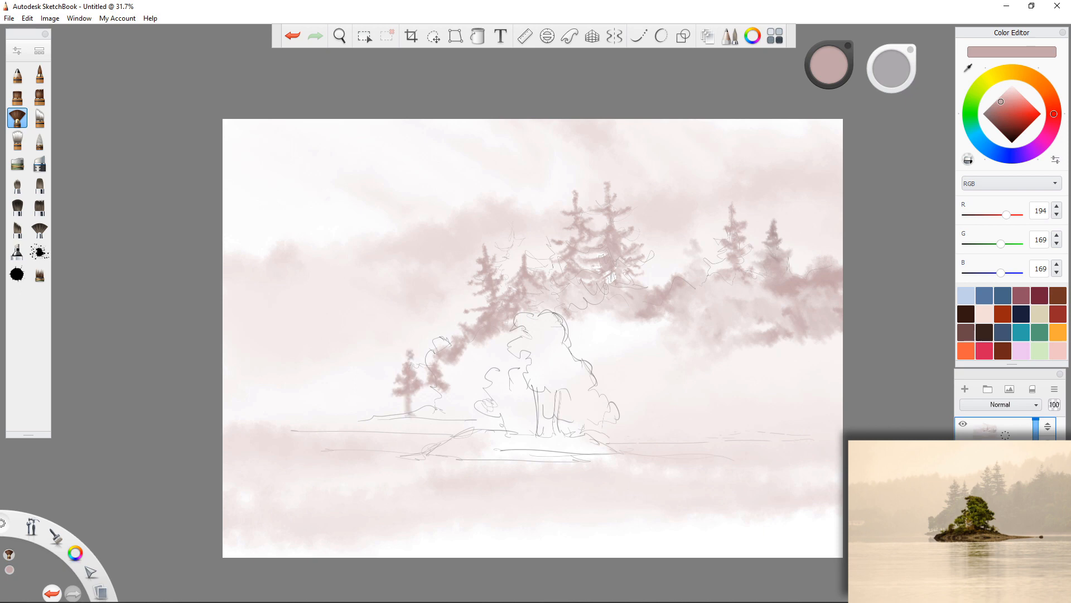
# Undo the last two strokes, and repaint the small conifer's lower foliage and a thin shoreline strip beneath the left trees
pyautogui.hotkey('ctrl', 'z')
pyautogui.hotkey('ctrl', 'z')
pyautogui.moveTo(405, 396)
pyautogui.mouseDown()
pyautogui.moveTo(387, 402)
pyautogui.moveTo(425, 379)
pyautogui.moveTo(428, 390)
pyautogui.moveTo(451, 391)
pyautogui.moveTo(429, 411)
pyautogui.moveTo(362, 420)
pyautogui.mouseUp()
pyautogui.moveTo(475, 417); pyautogui.dragTo(340, 421)
pyautogui.moveTo(435, 414)
pyautogui.mouseDown()
pyautogui.moveTo(499, 417)
pyautogui.moveTo(416, 420)
pyautogui.moveTo(447, 405)
pyautogui.moveTo(443, 395)
pyautogui.moveTo(427, 402)
pyautogui.mouseUp()
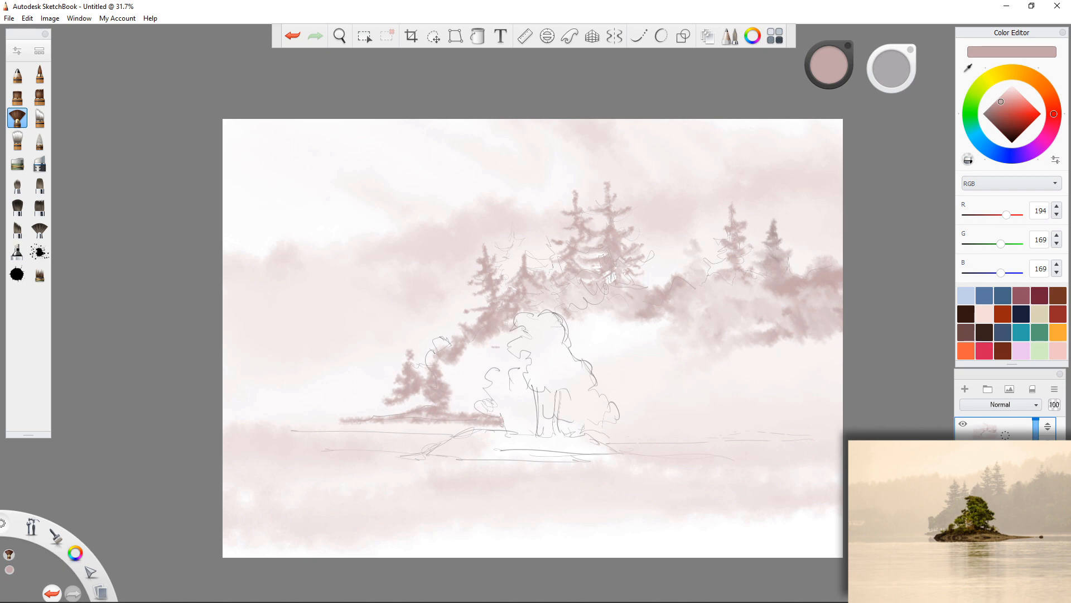
pyautogui.press(']')
pyautogui.press(']')
pyautogui.moveTo(474, 349)
pyautogui.mouseDown()
pyautogui.moveTo(452, 370)
pyautogui.moveTo(477, 385)
pyautogui.moveTo(502, 366)
pyautogui.moveTo(502, 339)
pyautogui.moveTo(491, 388)
pyautogui.mouseUp()
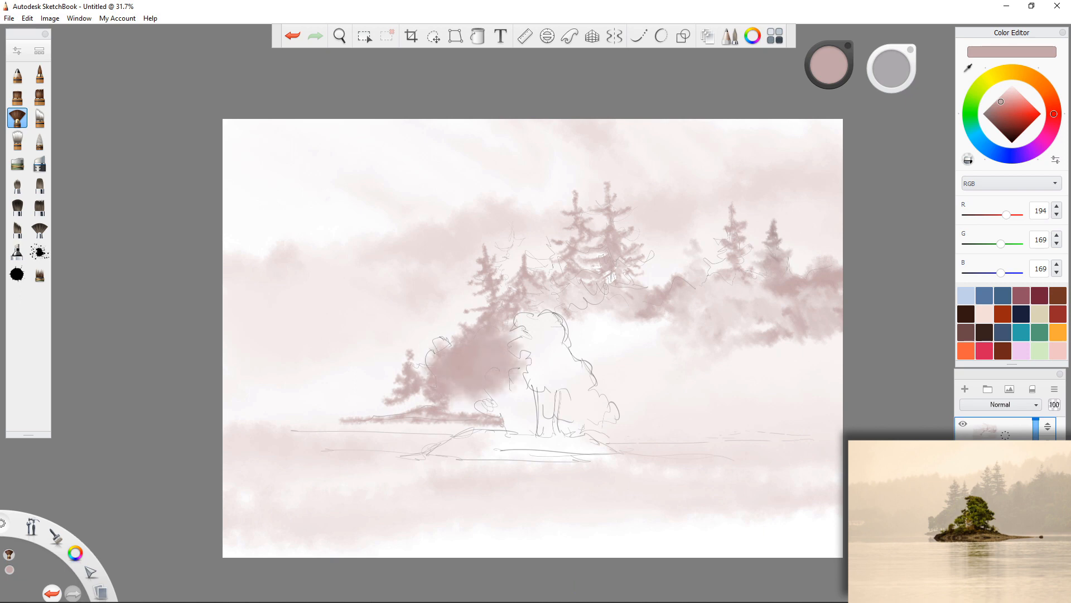
pyautogui.hotkey('ctrl', 'z')
pyautogui.hotkey('ctrl', 'z')
pyautogui.hotkey('ctrl', 'z')
pyautogui.hotkey('ctrl', 'z')
pyautogui.hotkey('ctrl', 'z')
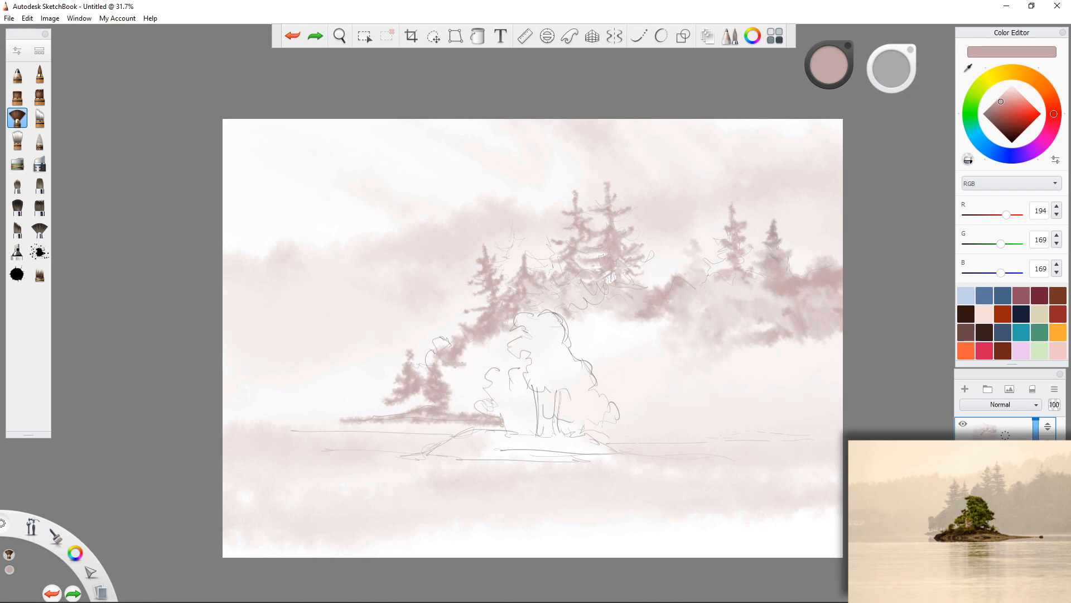
# Paint foliage along the inner side of the left treeline, and scattered clumps from the island tree to the right canvas edge
pyautogui.moveTo(471, 344); pyautogui.dragTo(460, 385)
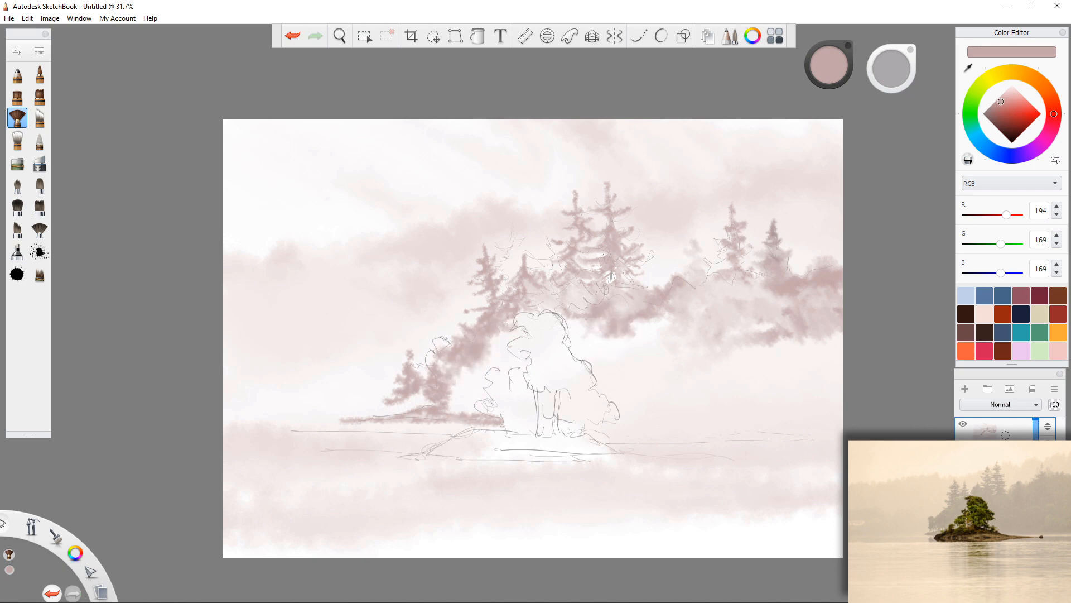
pyautogui.moveTo(711, 344)
pyautogui.mouseDown()
pyautogui.moveTo(675, 348)
pyautogui.moveTo(640, 373)
pyautogui.moveTo(616, 369)
pyautogui.mouseUp()
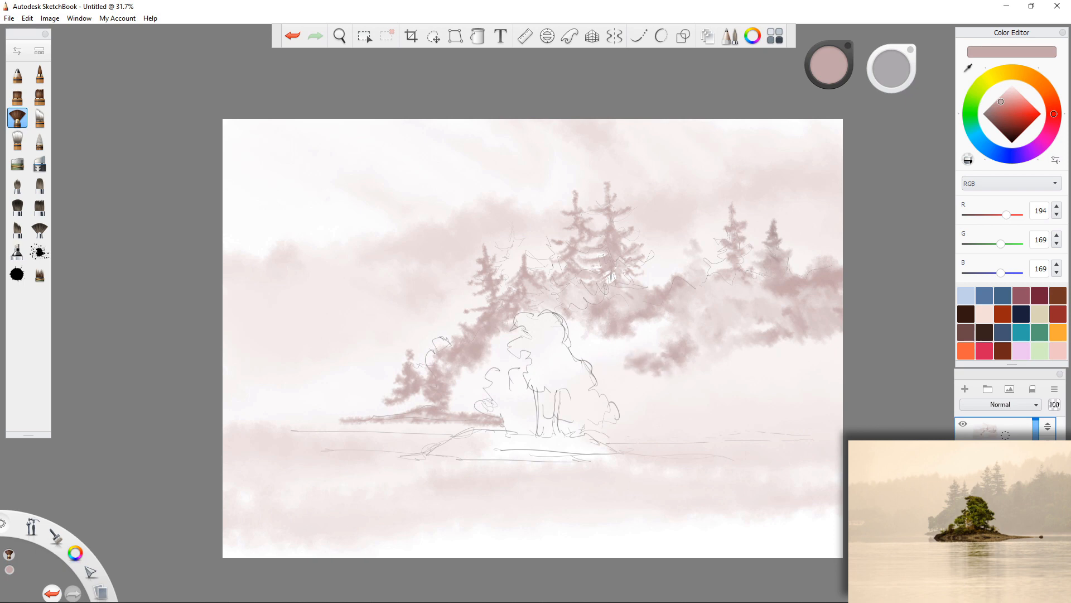
pyautogui.moveTo(681, 363)
pyautogui.mouseDown()
pyautogui.moveTo(736, 362)
pyautogui.moveTo(742, 384)
pyautogui.moveTo(765, 393)
pyautogui.moveTo(754, 380)
pyautogui.moveTo(776, 366)
pyautogui.moveTo(826, 393)
pyautogui.moveTo(836, 380)
pyautogui.moveTo(822, 401)
pyautogui.moveTo(839, 369)
pyautogui.mouseUp()
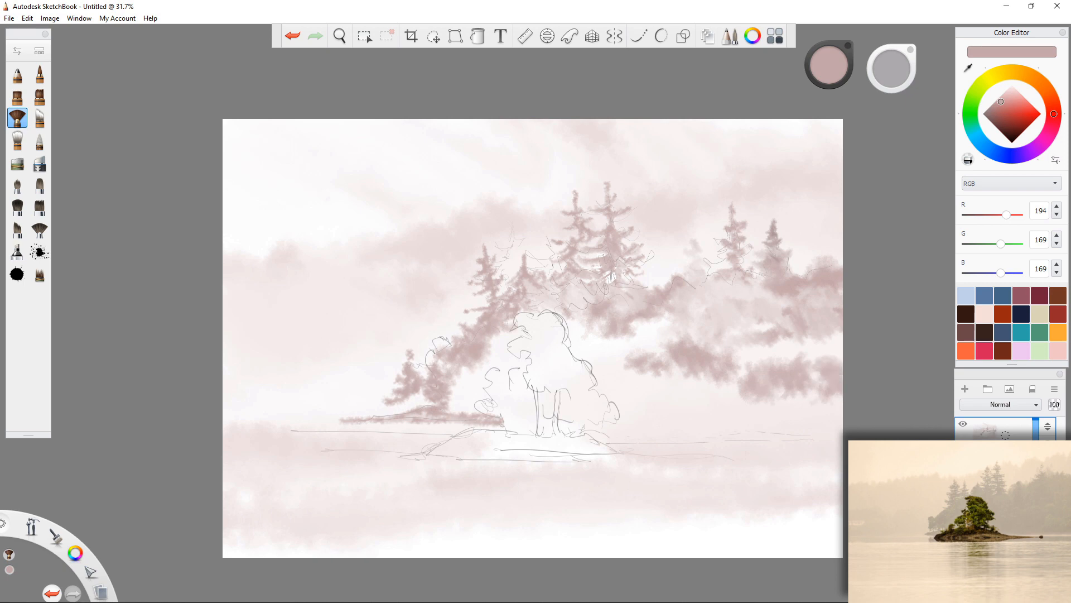
# Soften the right-hand foliage clumps with light grey (RGB 235, 235, 235), and dab in pink touches (RGB 210, 173, 173)
pyautogui.click(1007, 89)
pyautogui.moveTo(821, 329)
pyautogui.mouseDown()
pyautogui.moveTo(830, 366)
pyautogui.moveTo(833, 328)
pyautogui.moveTo(778, 338)
pyautogui.moveTo(725, 368)
pyautogui.moveTo(760, 396)
pyautogui.moveTo(803, 388)
pyautogui.mouseUp()
pyautogui.moveTo(730, 381)
pyautogui.mouseDown()
pyautogui.moveTo(692, 368)
pyautogui.moveTo(652, 314)
pyautogui.moveTo(633, 333)
pyautogui.mouseUp()
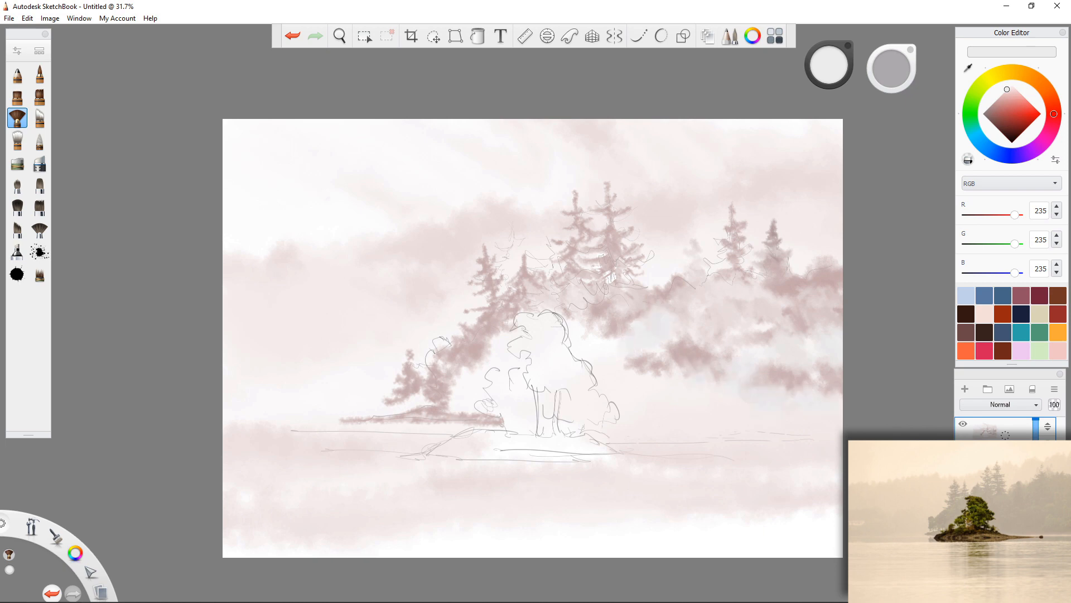
pyautogui.click(1005, 99)
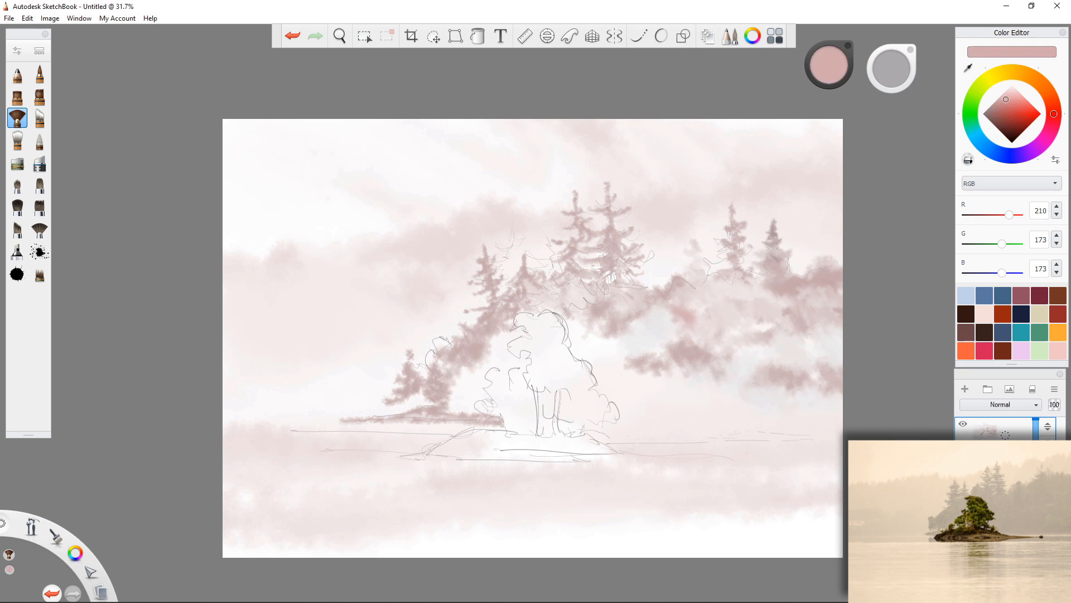
# Paint light grey mist (RGB 225, 225, 225) behind the island tree and over the foliage clumps to its right
pyautogui.click(1005, 91)
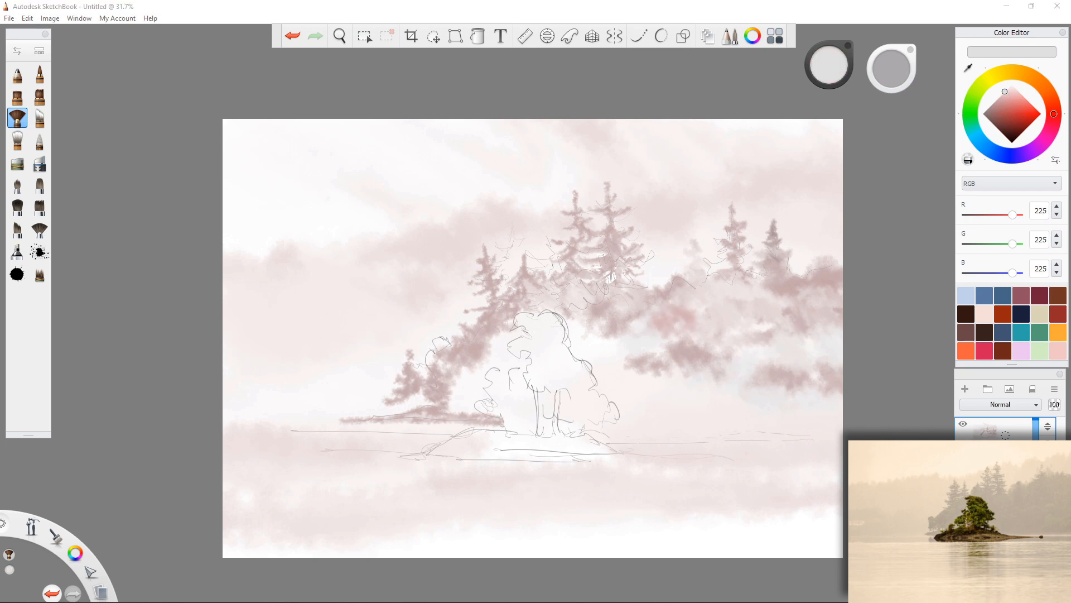
pyautogui.moveTo(637, 315)
pyautogui.mouseDown()
pyautogui.moveTo(632, 338)
pyautogui.moveTo(578, 345)
pyautogui.moveTo(580, 369)
pyautogui.moveTo(558, 335)
pyautogui.moveTo(624, 385)
pyautogui.moveTo(728, 391)
pyautogui.moveTo(760, 379)
pyautogui.moveTo(631, 424)
pyautogui.mouseUp()
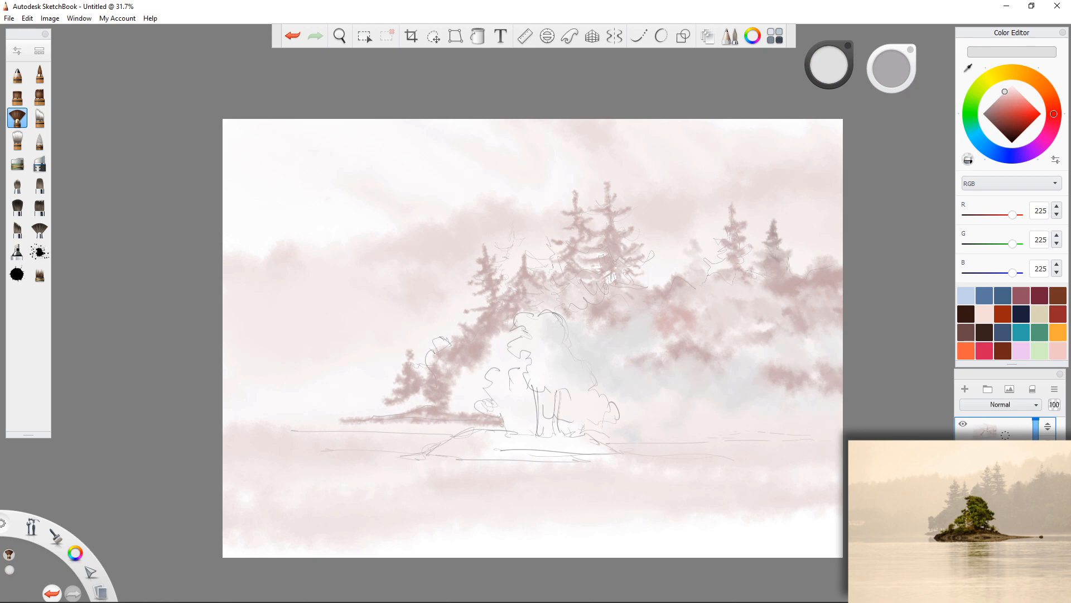
pyautogui.moveTo(771, 327)
pyautogui.mouseDown()
pyautogui.moveTo(719, 334)
pyautogui.moveTo(695, 351)
pyautogui.moveTo(689, 314)
pyautogui.moveTo(674, 348)
pyautogui.moveTo(613, 365)
pyautogui.mouseUp()
pyautogui.moveTo(797, 329); pyautogui.dragTo(839, 307)
pyautogui.moveTo(792, 309); pyautogui.dragTo(783, 312)
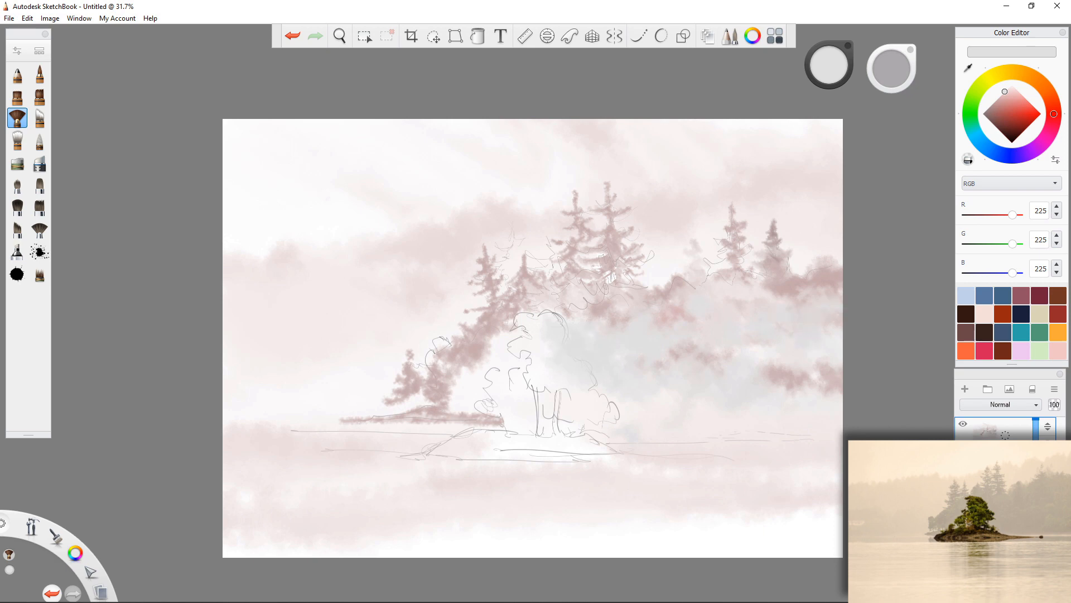
pyautogui.moveTo(806, 376)
pyautogui.mouseDown()
pyautogui.moveTo(830, 375)
pyautogui.moveTo(834, 387)
pyautogui.moveTo(770, 373)
pyautogui.moveTo(786, 371)
pyautogui.mouseUp()
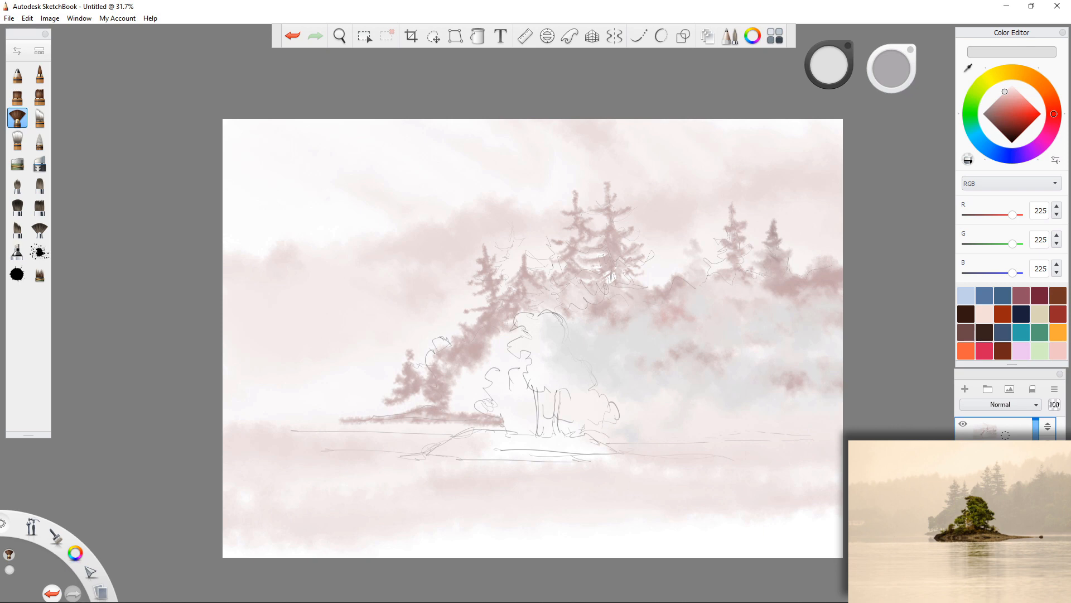
# Fade the lower side of the left treeline with grey mist, and glaze over it with pale pink (RGB 233, 212, 212)
pyautogui.moveTo(461, 355)
pyautogui.mouseDown()
pyautogui.moveTo(475, 338)
pyautogui.moveTo(499, 351)
pyautogui.moveTo(516, 313)
pyautogui.moveTo(530, 315)
pyautogui.mouseUp()
pyautogui.moveTo(479, 344)
pyautogui.mouseDown()
pyautogui.moveTo(484, 382)
pyautogui.moveTo(514, 366)
pyautogui.moveTo(463, 381)
pyautogui.moveTo(460, 351)
pyautogui.moveTo(433, 408)
pyautogui.moveTo(468, 405)
pyautogui.mouseUp()
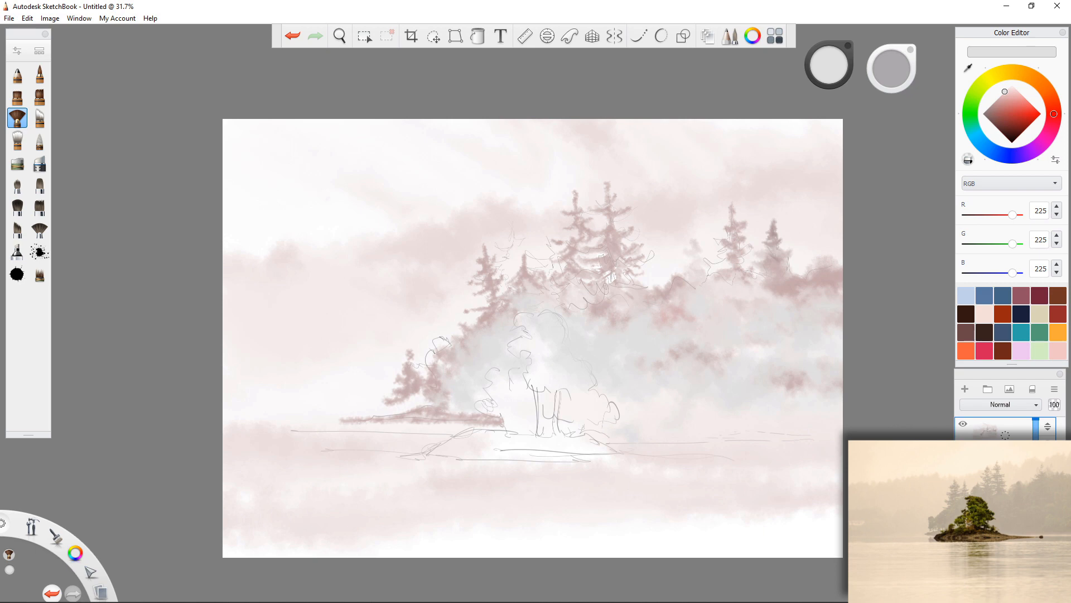
pyautogui.moveTo(1005, 91)
pyautogui.mouseDown()
pyautogui.moveTo(999, 97)
pyautogui.moveTo(1009, 92)
pyautogui.mouseUp()
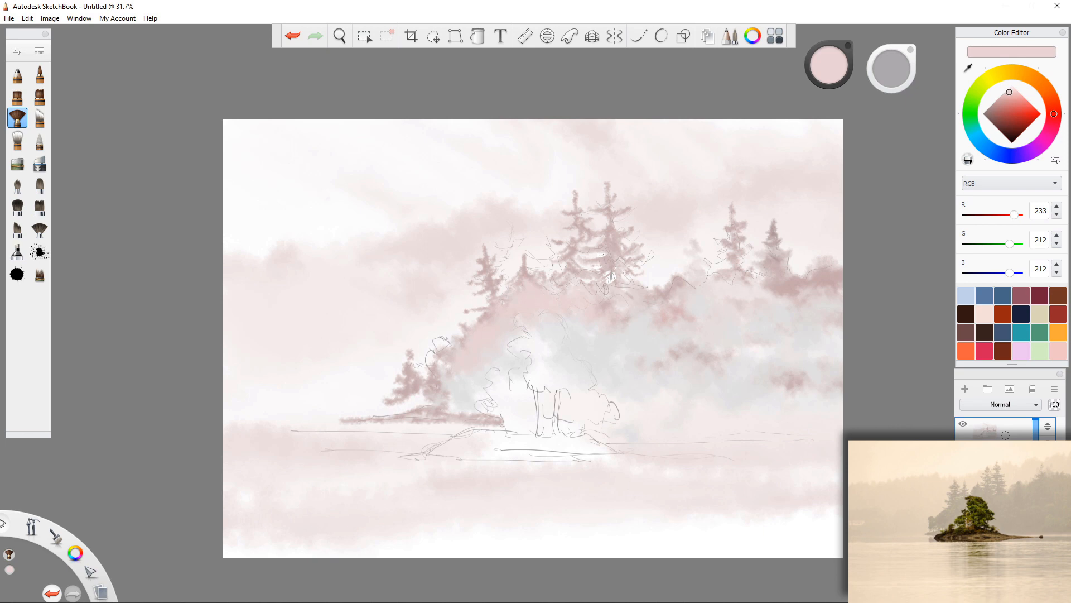
# Paint lavender shadows (RGB 199, 197, 217) along the left treeline, over the island tree and below the tall conifers
pyautogui.click(1018, 155)
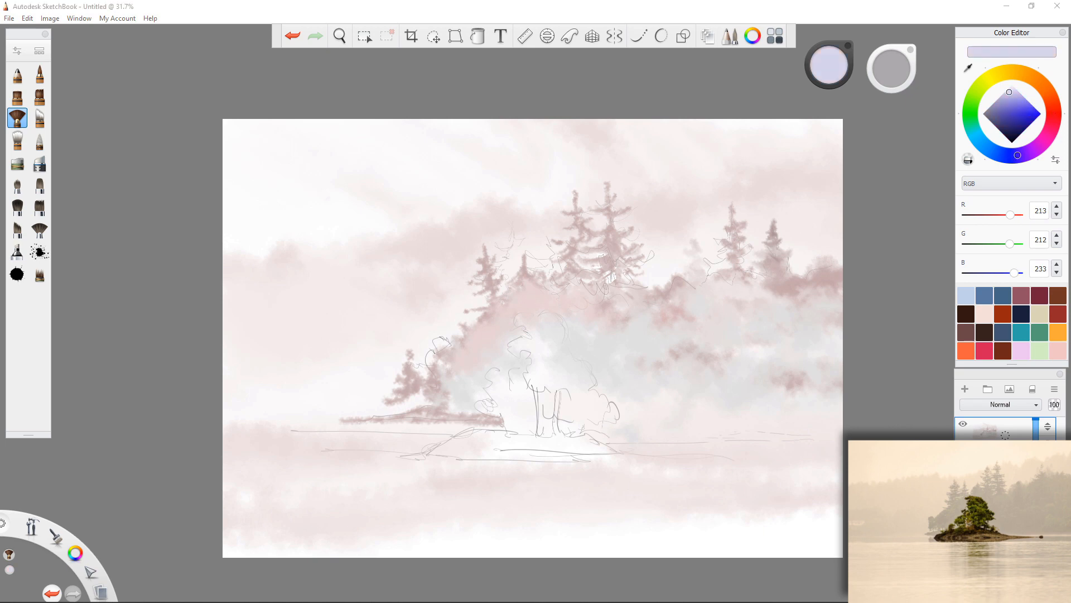
pyautogui.click(1006, 96)
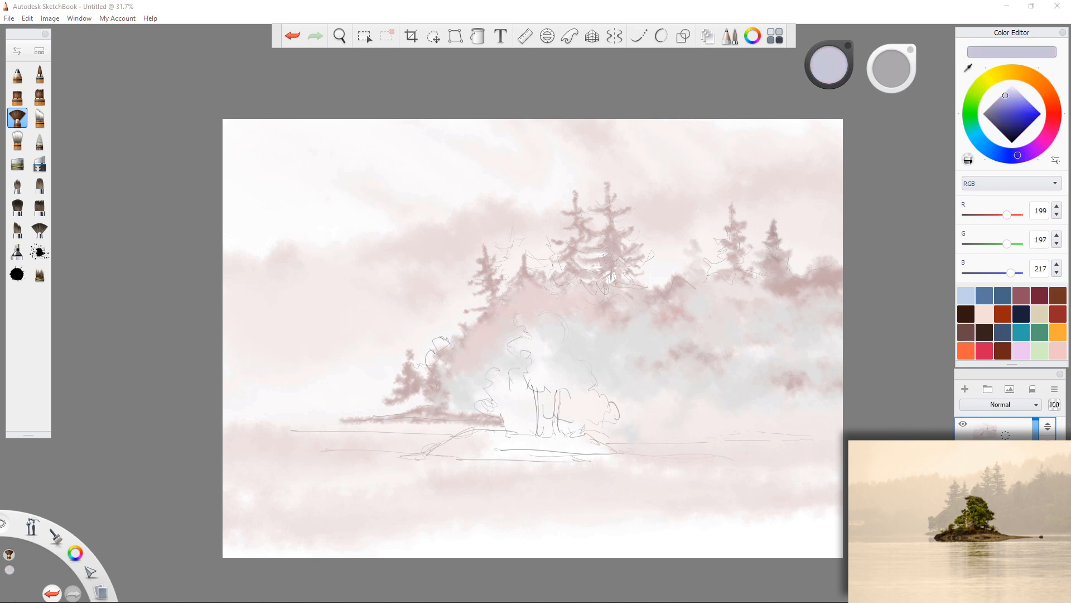
pyautogui.moveTo(475, 357)
pyautogui.mouseDown()
pyautogui.moveTo(447, 380)
pyautogui.moveTo(433, 362)
pyautogui.moveTo(444, 416)
pyautogui.mouseUp()
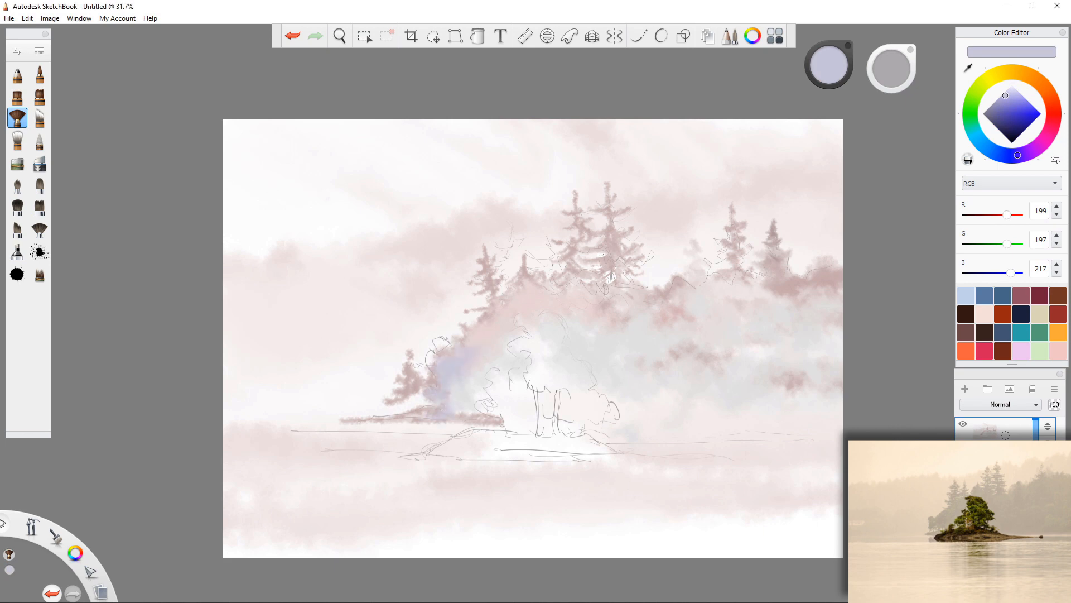
pyautogui.moveTo(494, 321)
pyautogui.mouseDown()
pyautogui.moveTo(486, 335)
pyautogui.moveTo(538, 311)
pyautogui.moveTo(561, 321)
pyautogui.moveTo(583, 284)
pyautogui.moveTo(633, 307)
pyautogui.mouseUp()
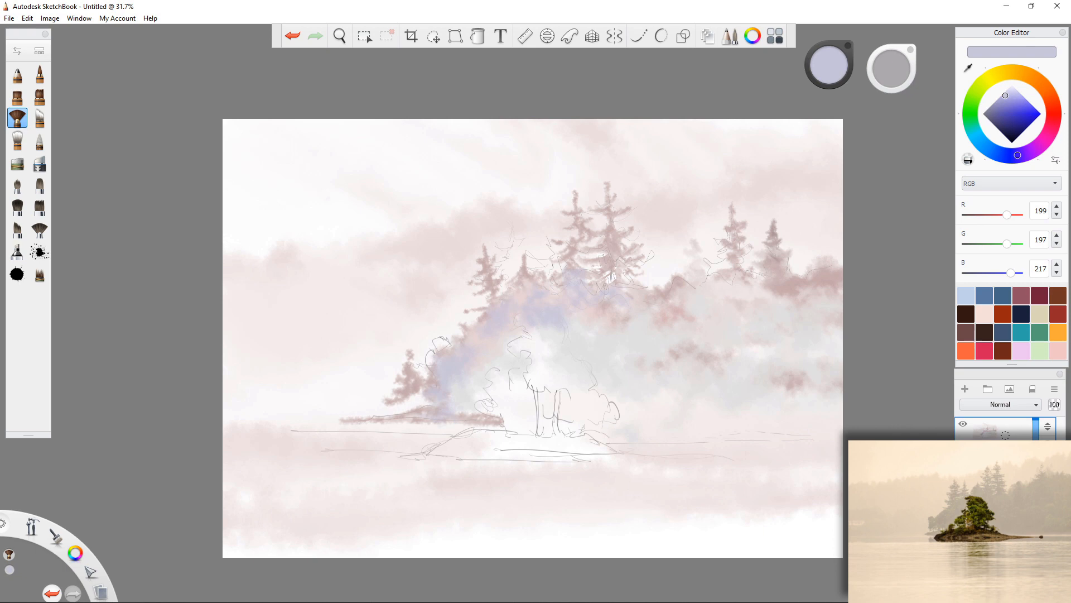
pyautogui.moveTo(624, 314); pyautogui.dragTo(676, 301)
# Paint thin trunks in darker blue-violet (RGB 129, 126, 154) on the two tall conifers and the small left trees
pyautogui.moveTo(891, 68)
pyautogui.mouseDown()
pyautogui.moveTo(899, 65)
pyautogui.moveTo(889, 77)
pyautogui.mouseUp()
pyautogui.moveTo(996, 108); pyautogui.dragTo(992, 110)
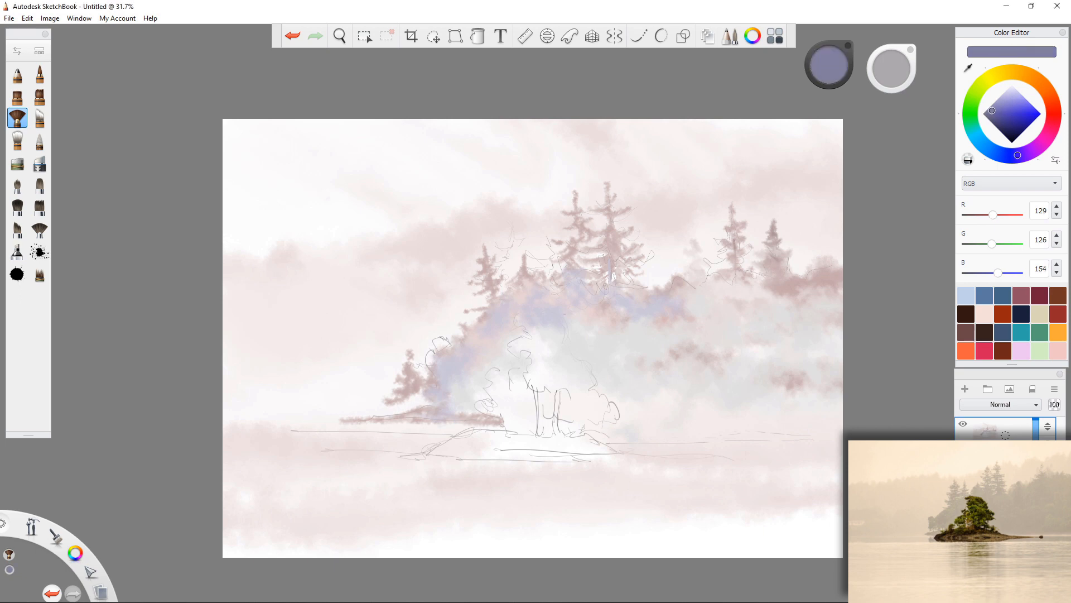
pyautogui.moveTo(612, 282); pyautogui.dragTo(610, 257)
pyautogui.moveTo(574, 246); pyautogui.dragTo(574, 274)
pyautogui.moveTo(408, 387); pyautogui.dragTo(410, 413)
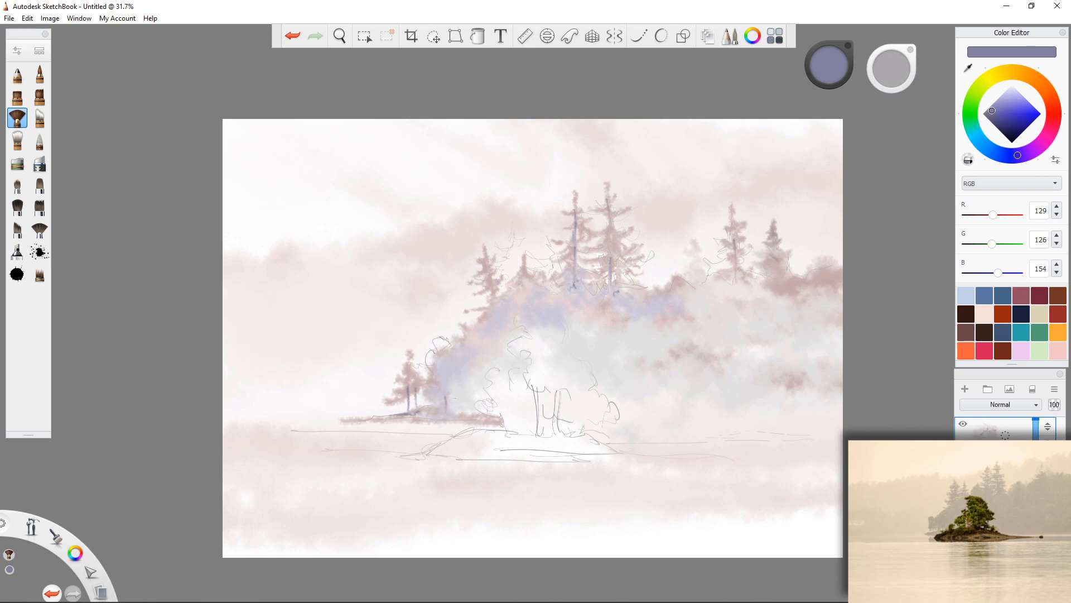
pyautogui.moveTo(450, 410); pyautogui.dragTo(449, 396)
# Erase a thin white waterline from the island's right shore to the right canvas edge
pyautogui.press('e')
pyautogui.moveTo(602, 434); pyautogui.dragTo(723, 439)
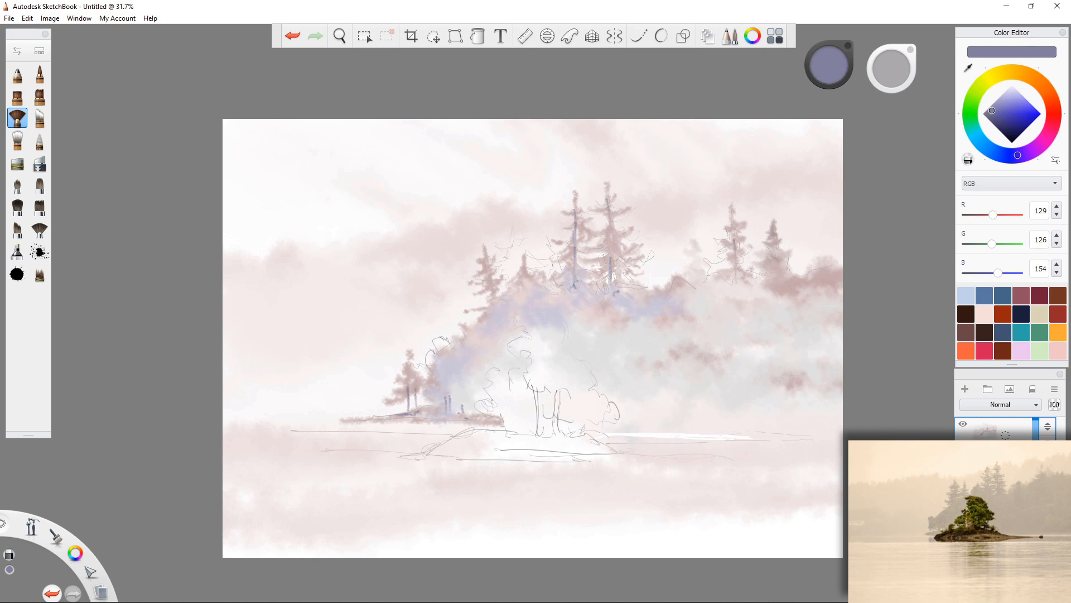
pyautogui.moveTo(749, 433); pyautogui.dragTo(842, 432)
pyautogui.moveTo(738, 435); pyautogui.dragTo(818, 433)
pyautogui.moveTo(633, 432); pyautogui.dragTo(582, 431)
pyautogui.moveTo(815, 438); pyautogui.dragTo(840, 440)
pyautogui.press('e')
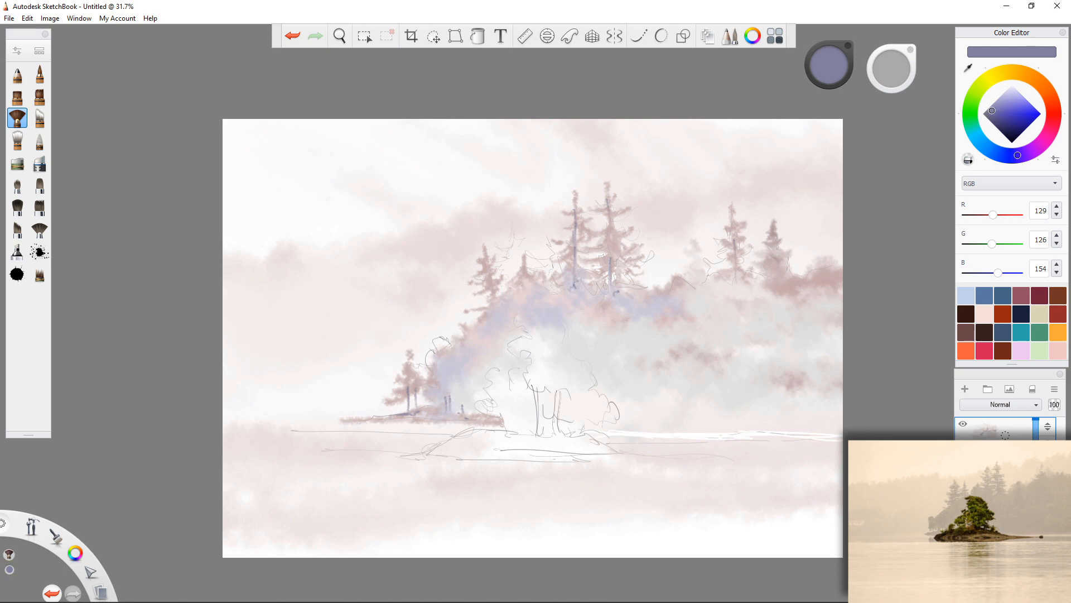
# Erase thin white water highlights along the island's lower edge, extending to both the right and left
pyautogui.moveTo(582, 462)
pyautogui.mouseDown()
pyautogui.moveTo(666, 463)
pyautogui.moveTo(615, 460)
pyautogui.mouseUp()
pyautogui.press('e')
pyautogui.moveTo(545, 460); pyautogui.dragTo(599, 462)
pyautogui.moveTo(689, 462)
pyautogui.mouseDown()
pyautogui.moveTo(594, 461)
pyautogui.moveTo(696, 462)
pyautogui.mouseUp()
pyautogui.moveTo(630, 463); pyautogui.dragTo(656, 463)
pyautogui.moveTo(586, 465); pyautogui.dragTo(800, 466)
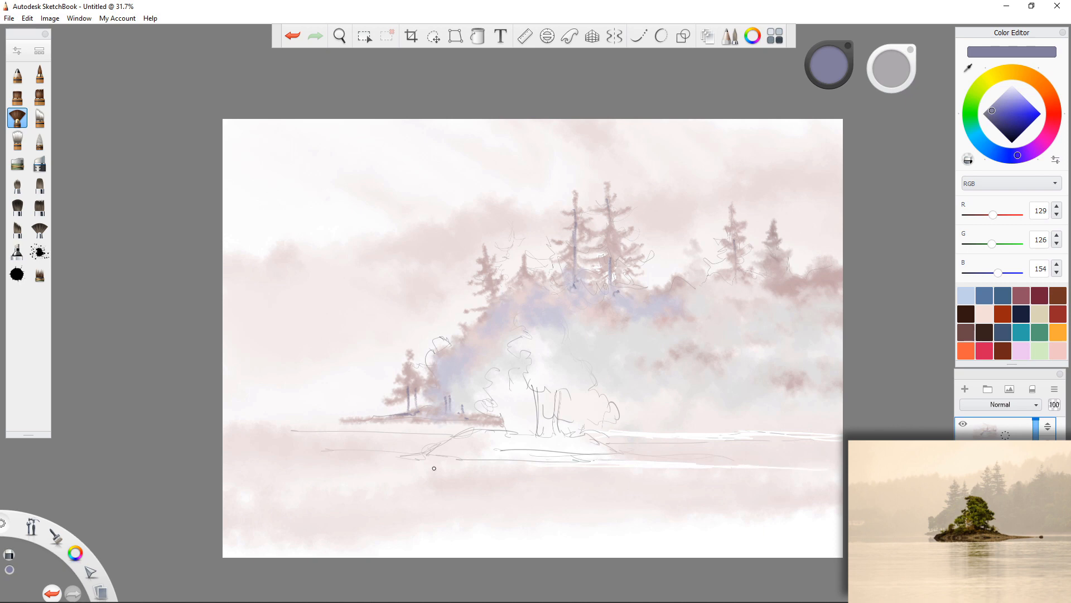
pyautogui.moveTo(404, 457)
pyautogui.mouseDown()
pyautogui.moveTo(282, 449)
pyautogui.moveTo(365, 456)
pyautogui.mouseUp()
pyautogui.moveTo(436, 455); pyautogui.dragTo(262, 447)
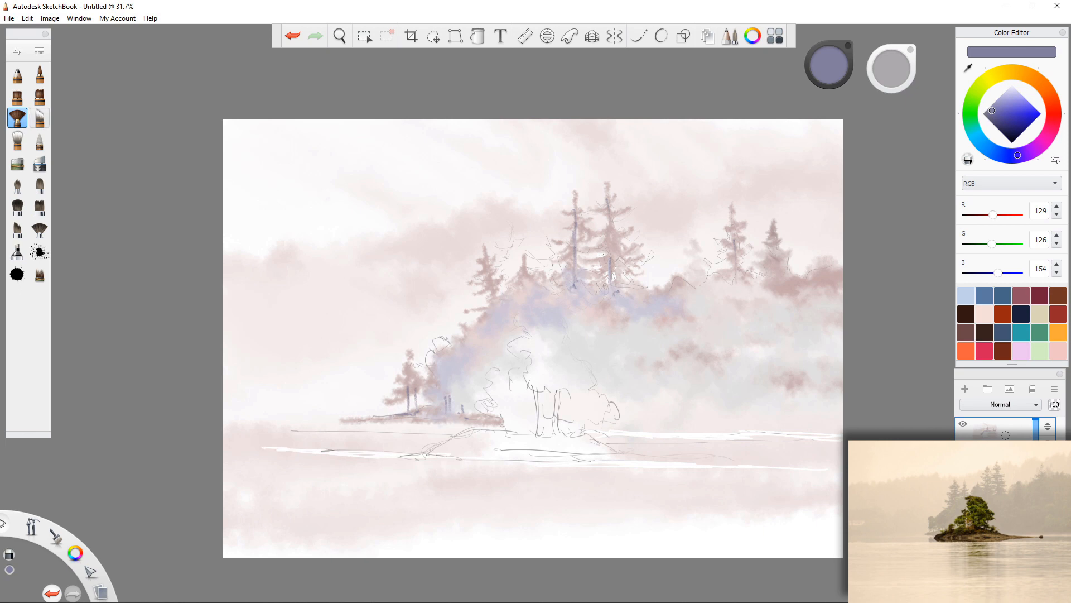
# Review the properties of the Hair copy smudge brush and the Salty Watercolor copy brush, including the latter's pressure settings
pyautogui.click(39, 118)
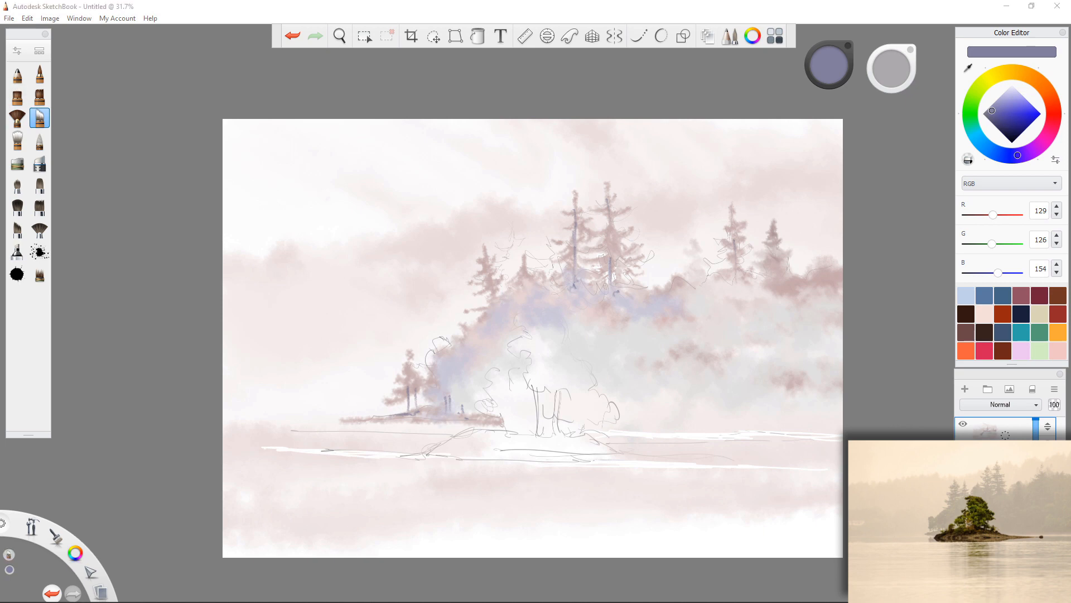
pyautogui.doubleClick(39, 118)
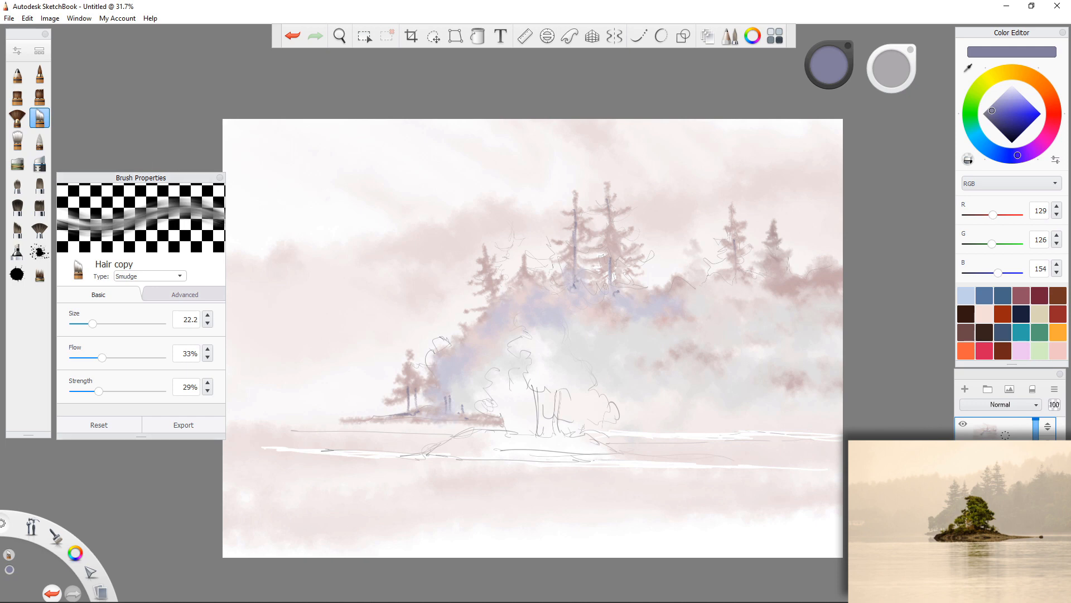
pyautogui.click(220, 178)
pyautogui.click(219, 177)
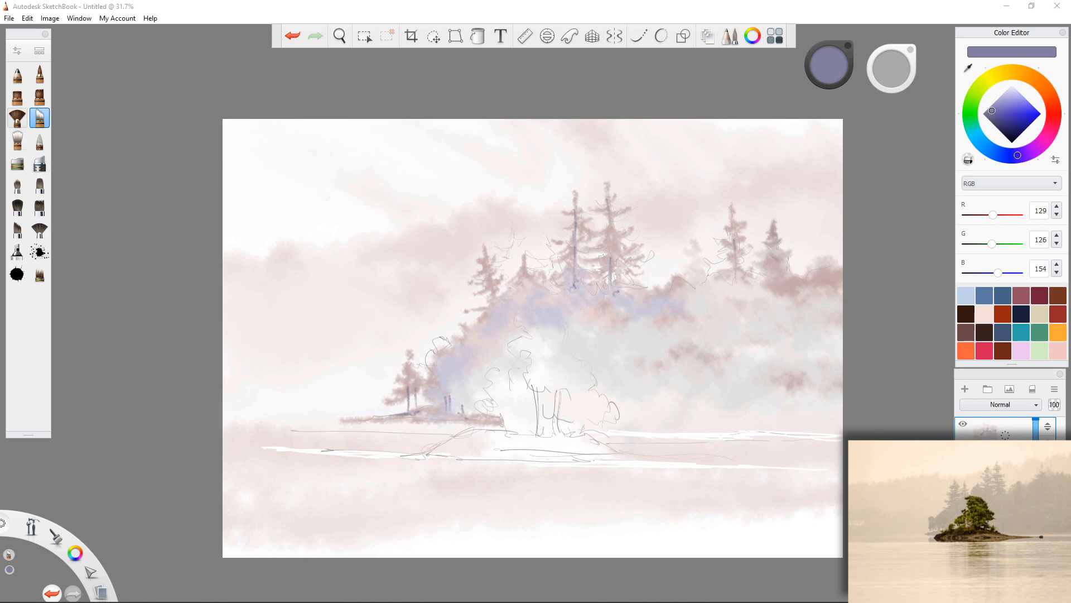
pyautogui.click(18, 117)
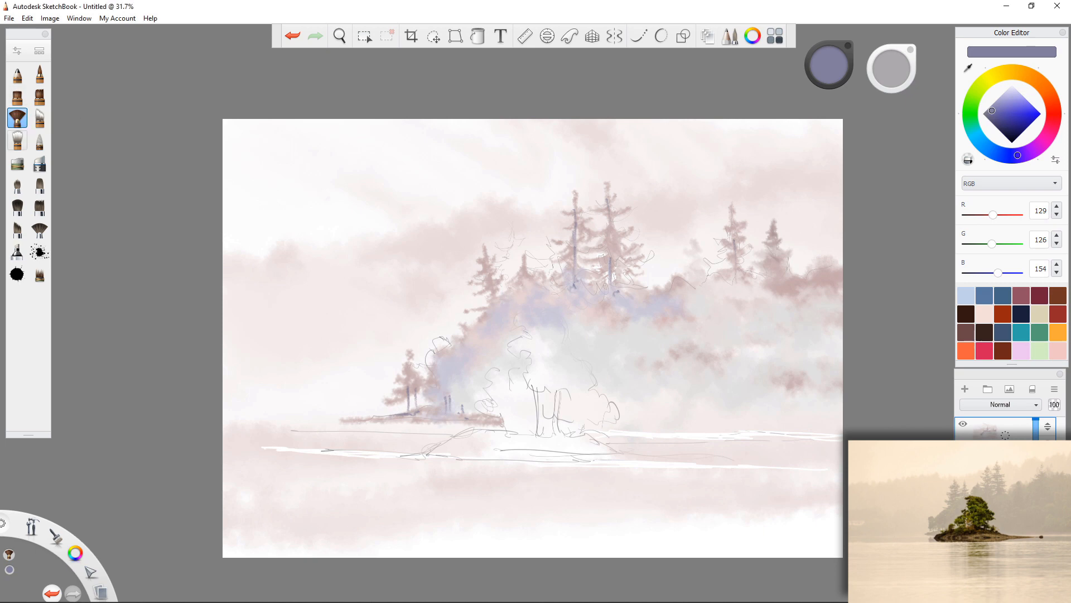
pyautogui.doubleClick(17, 118)
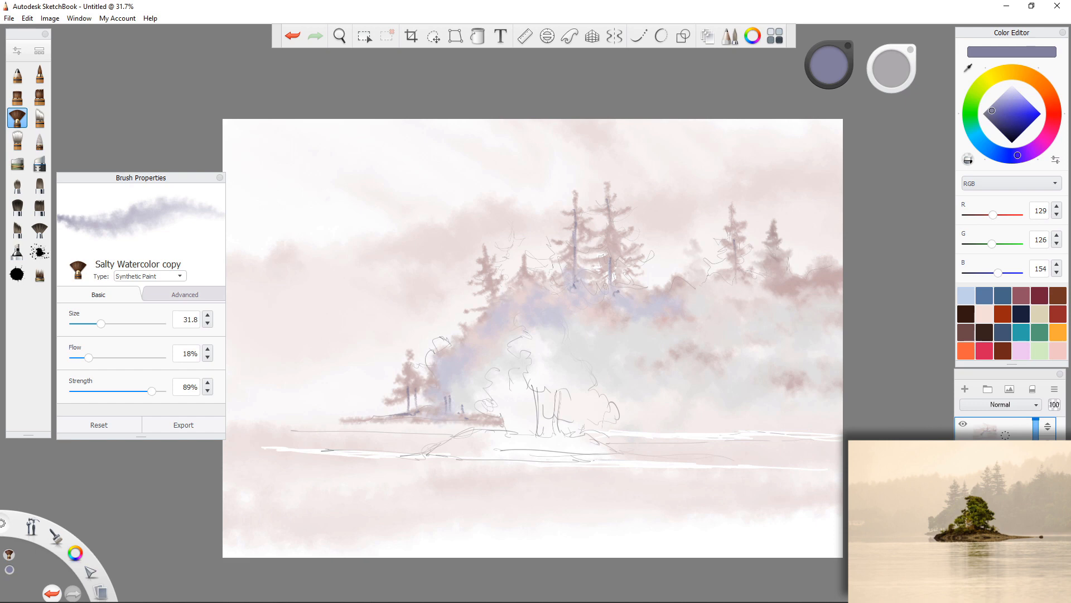
pyautogui.click(184, 294)
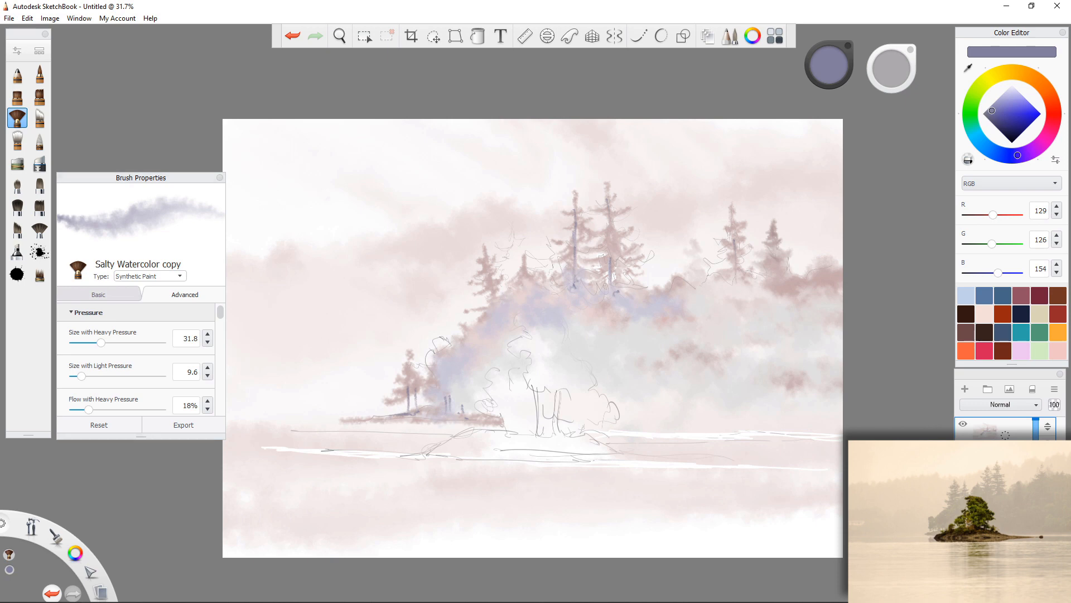
pyautogui.click(220, 177)
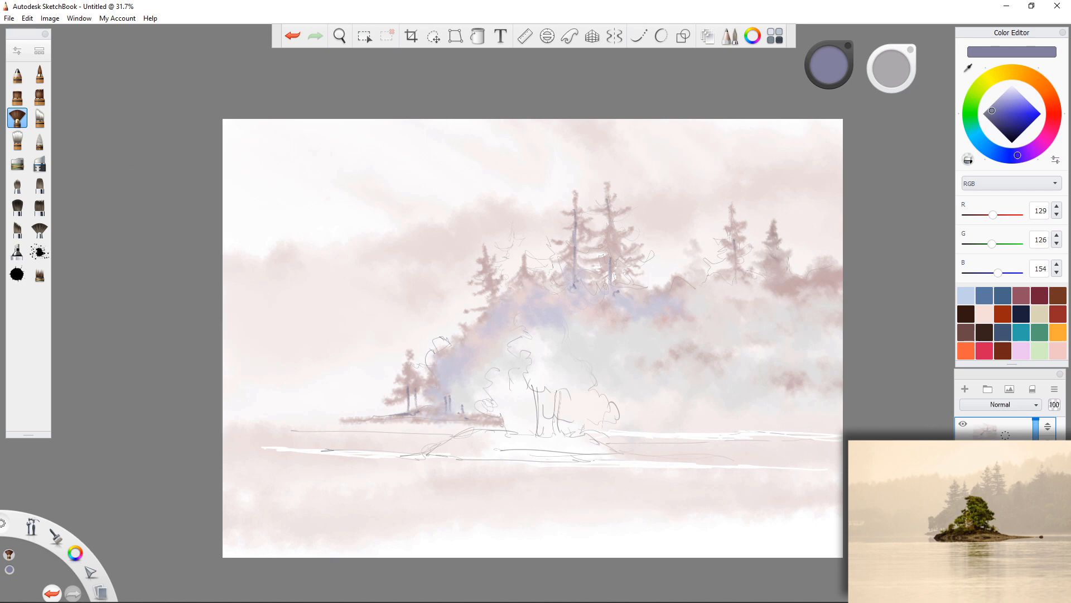
# Choose the Smudge Web Brush from the Smudge set in the brush library
pyautogui.click(39, 50)
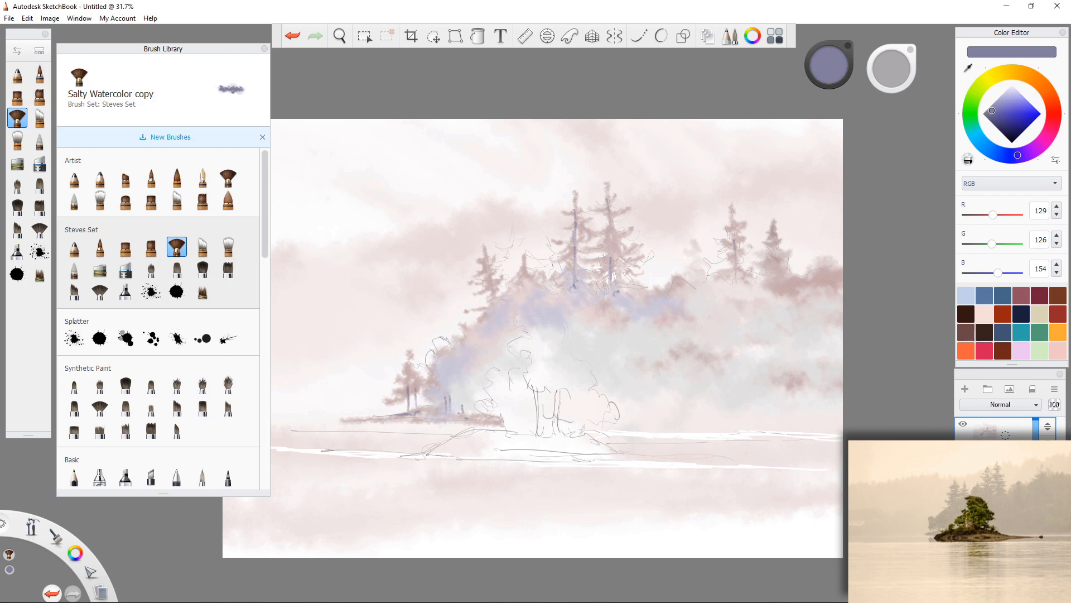
pyautogui.scroll(-2, 162, 318)
pyautogui.scroll(-3, 162, 318)
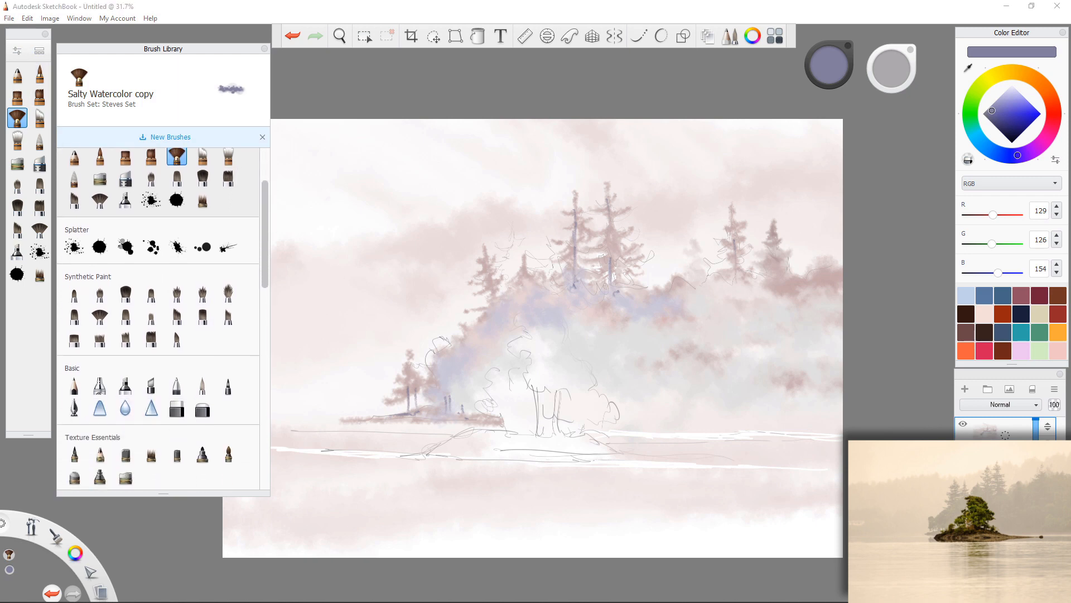
pyautogui.scroll(-5, 157, 318)
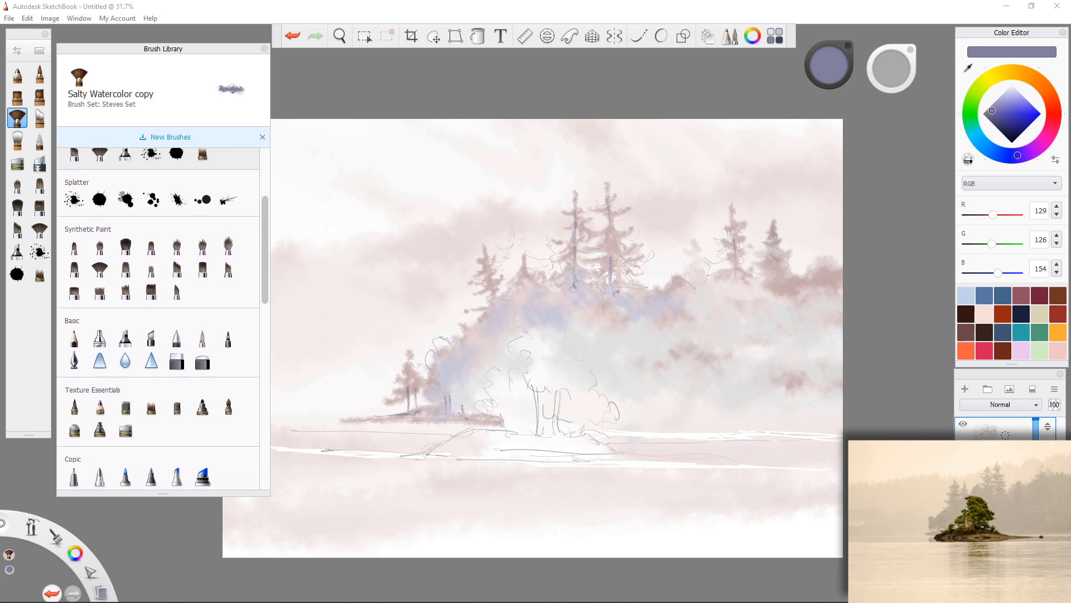
pyautogui.scroll(-7, 158, 318)
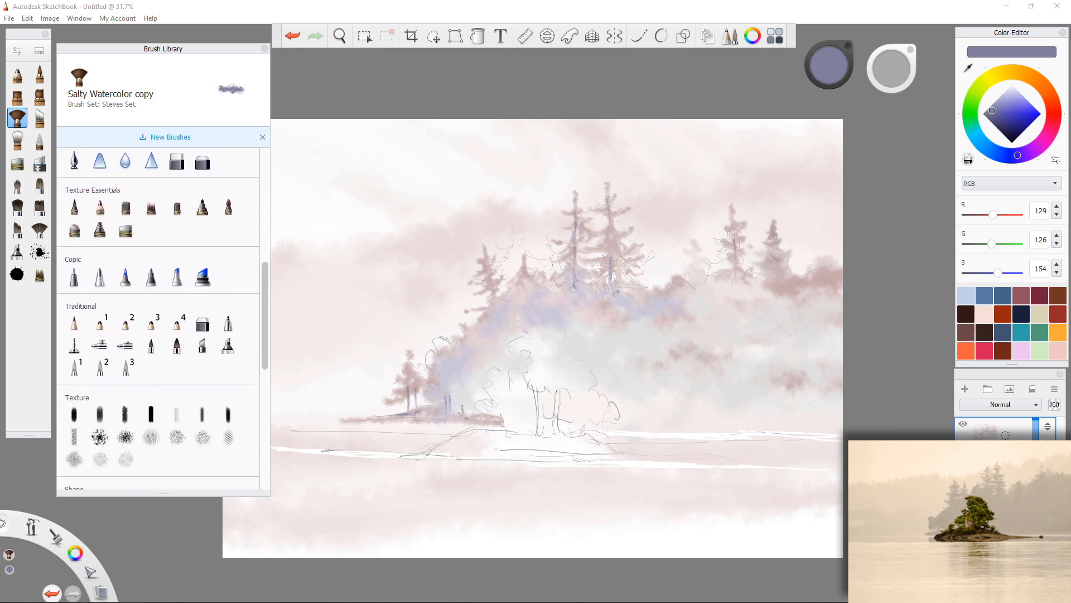
pyautogui.scroll(-5, 242, 369)
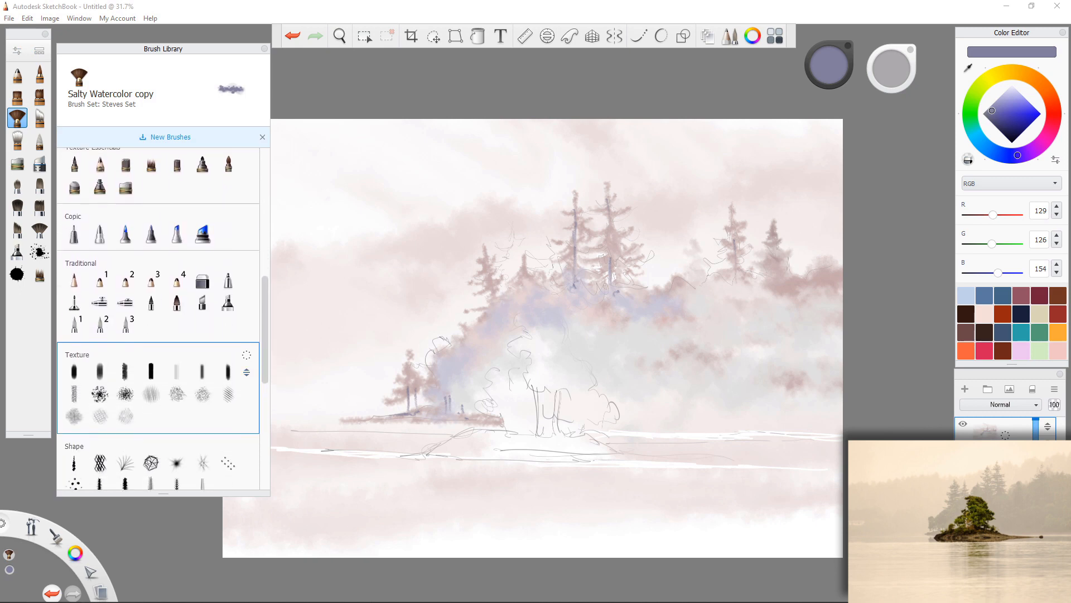
pyautogui.scroll(-3, 158, 318)
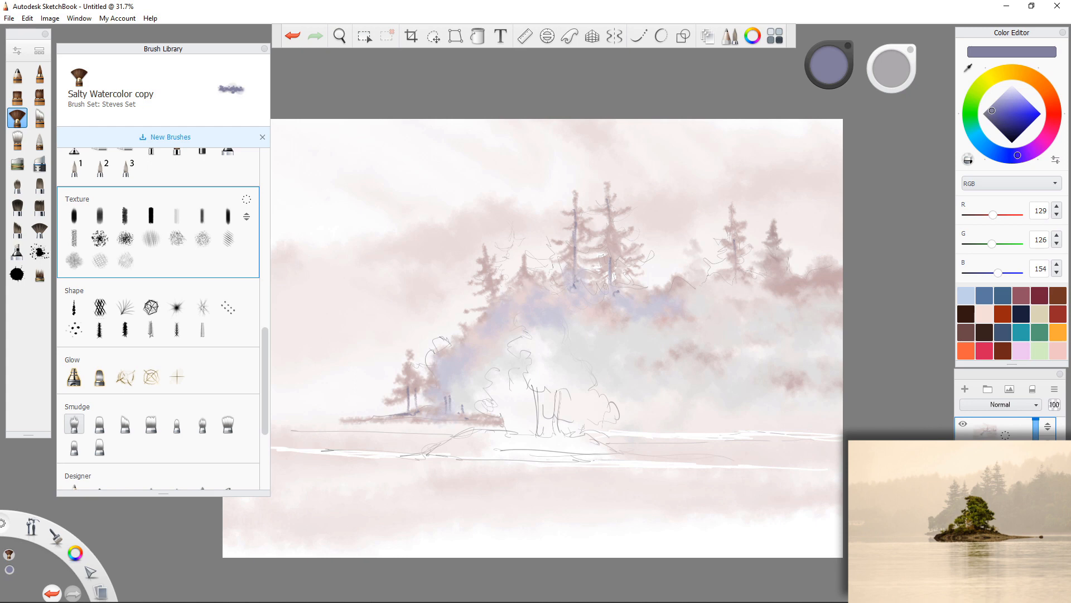
pyautogui.click(74, 424)
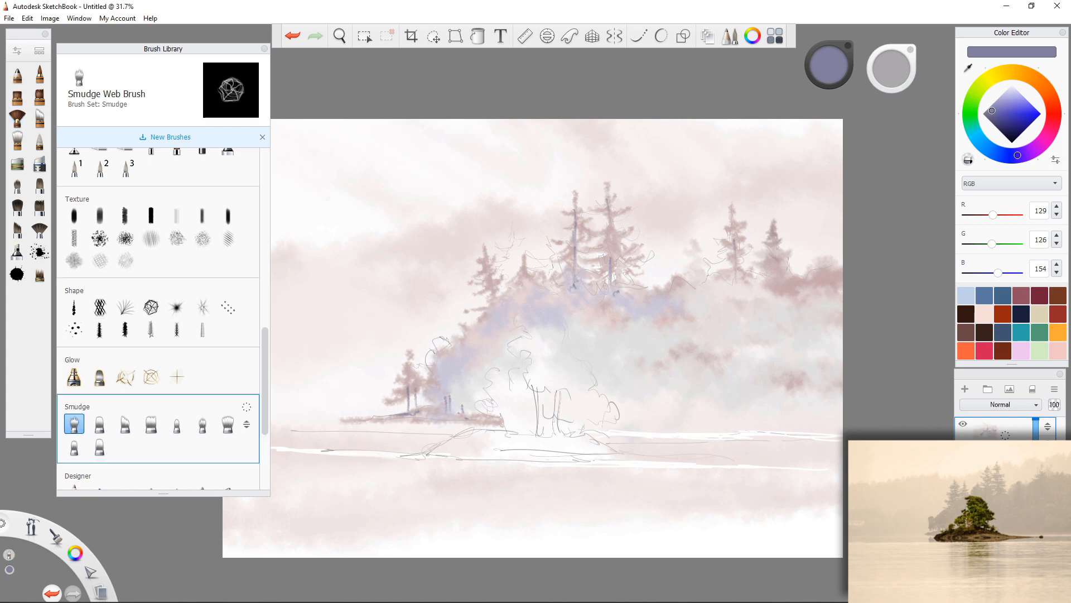
# Smudge the left end of the lower white water highlight with a smaller brush, and close the brush library
pyautogui.moveTo(305, 453); pyautogui.dragTo(328, 454)
pyautogui.press('[')
pyautogui.press('[')
pyautogui.press('[')
pyautogui.press('[')
pyautogui.press('[')
pyautogui.press('[')
pyautogui.press('[')
pyautogui.press(']')
pyautogui.click(264, 49)
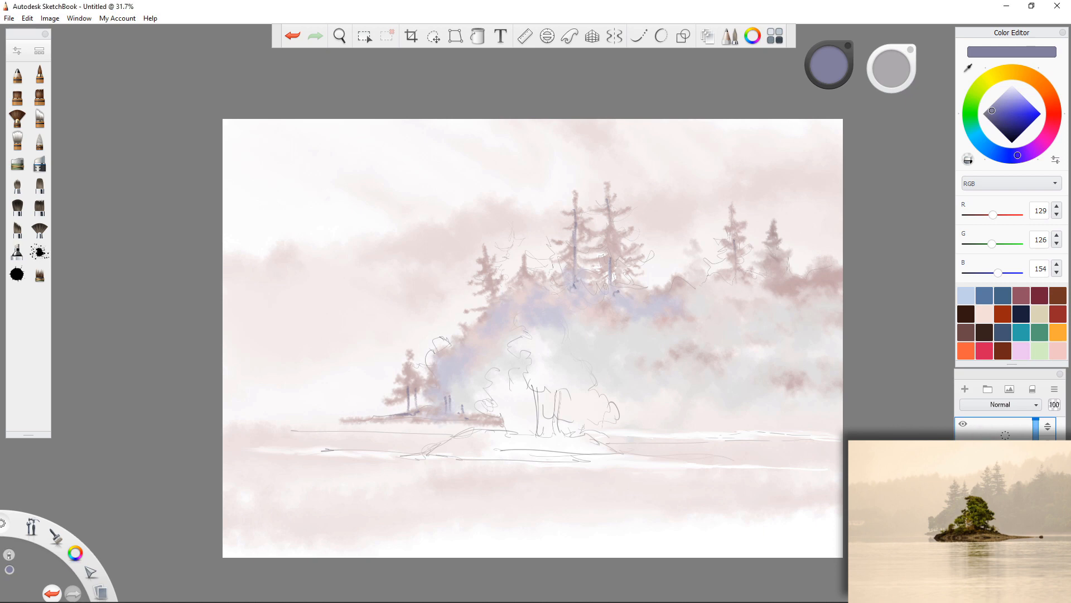
# Paint the crown of the island's central tree in yellow-green (RGB 207, 223, 89) with the Salty Watercolor copy brush
pyautogui.click(975, 95)
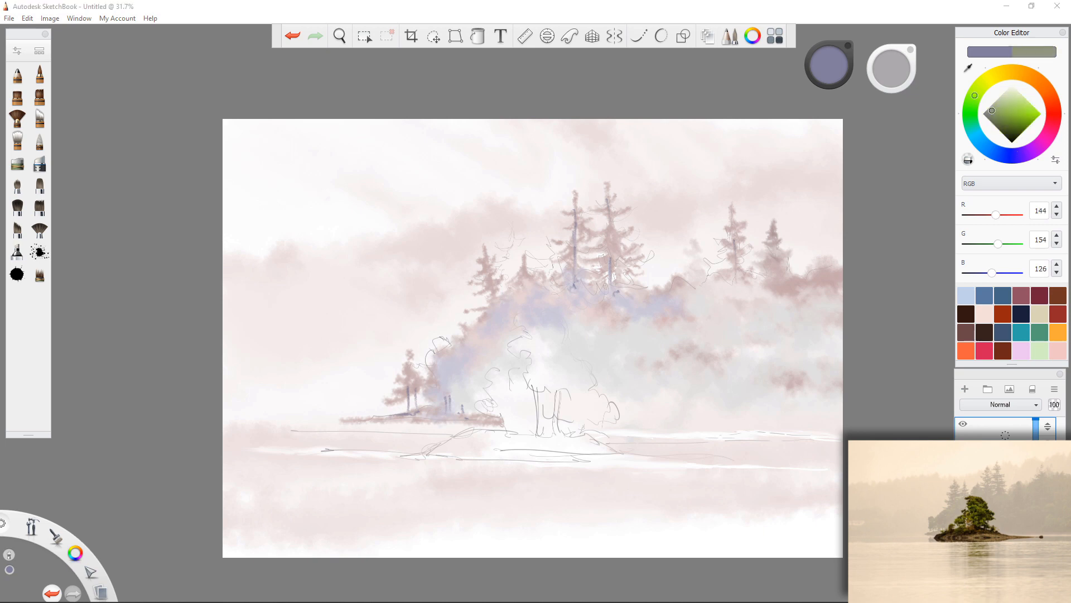
pyautogui.moveTo(992, 111)
pyautogui.mouseDown()
pyautogui.moveTo(1015, 97)
pyautogui.moveTo(1019, 107)
pyautogui.mouseUp()
pyautogui.click(984, 83)
pyautogui.click(17, 118)
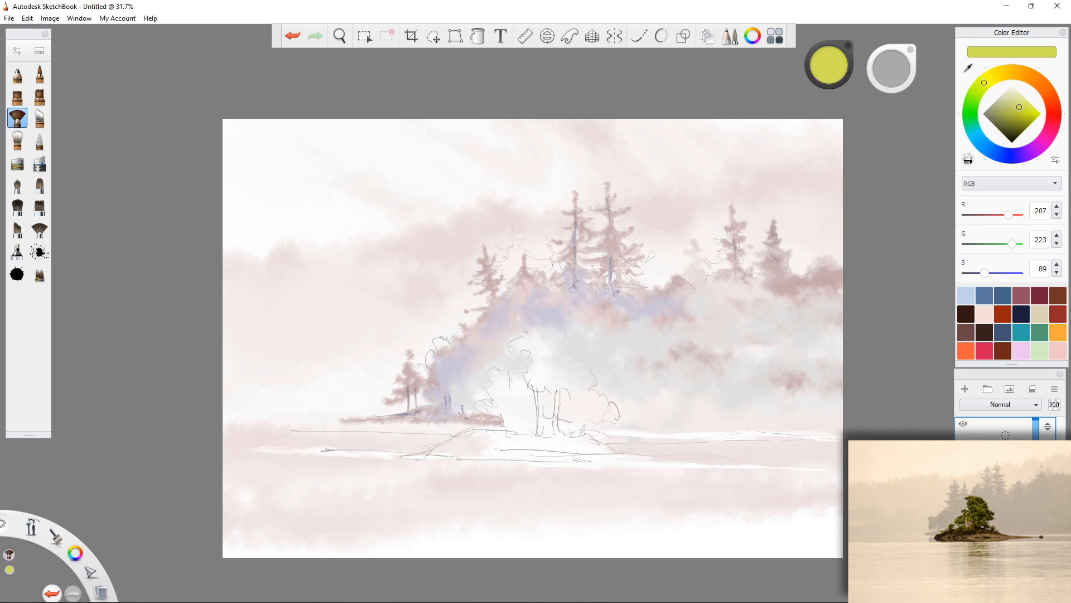
pyautogui.press(']')
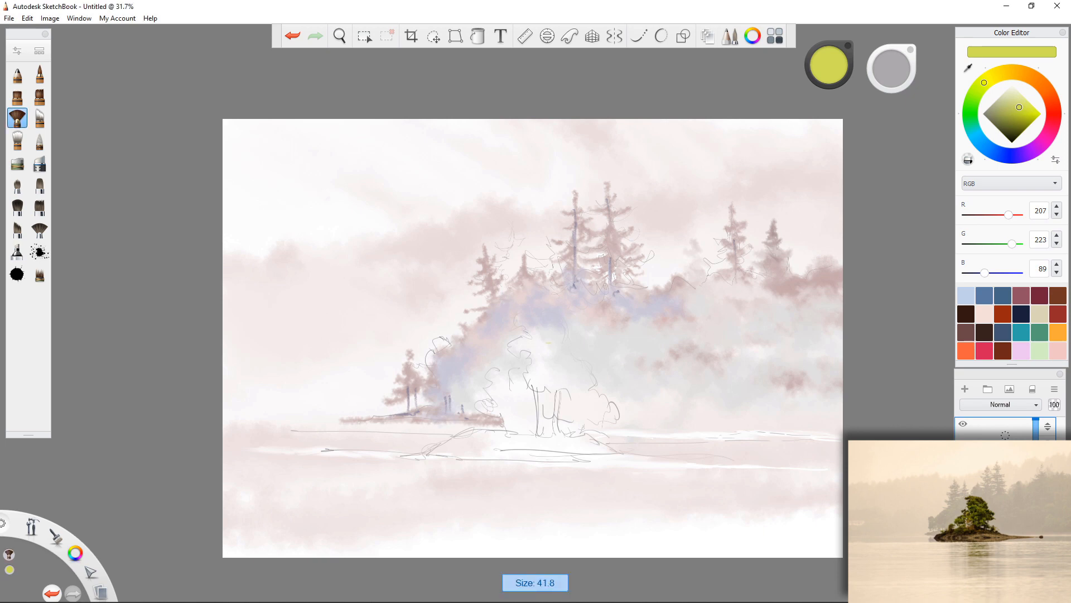
pyautogui.moveTo(525, 321)
pyautogui.mouseDown()
pyautogui.moveTo(567, 321)
pyautogui.moveTo(552, 333)
pyautogui.mouseUp()
pyautogui.press('[')
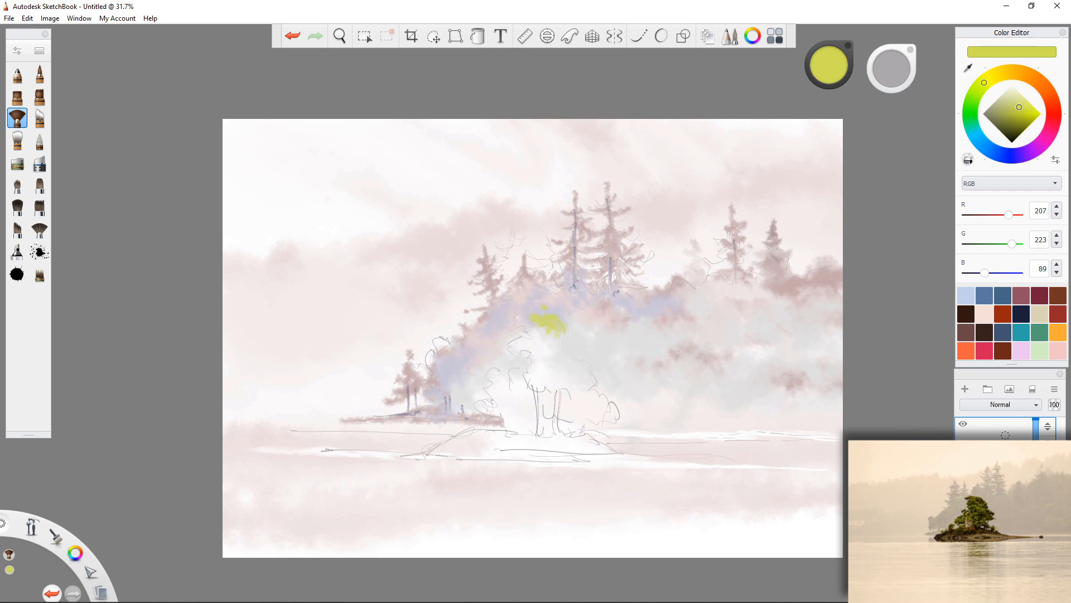
pyautogui.moveTo(539, 335)
pyautogui.mouseDown()
pyautogui.moveTo(563, 337)
pyautogui.moveTo(559, 348)
pyautogui.moveTo(516, 350)
pyautogui.mouseUp()
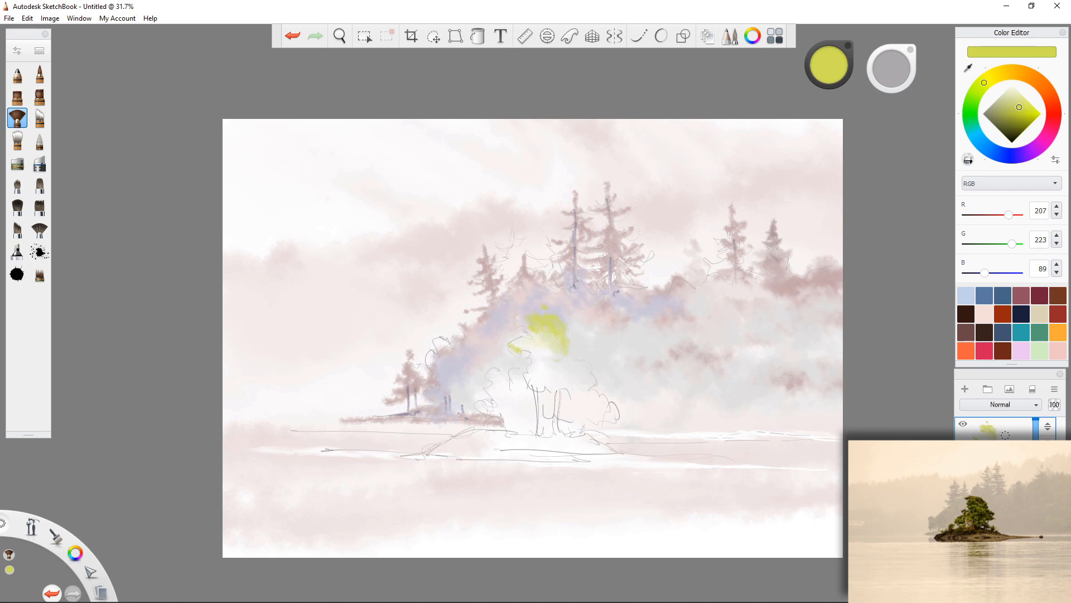
pyautogui.moveTo(552, 350)
pyautogui.mouseDown()
pyautogui.moveTo(572, 371)
pyautogui.moveTo(575, 355)
pyautogui.moveTo(577, 382)
pyautogui.moveTo(542, 348)
pyautogui.moveTo(537, 358)
pyautogui.moveTo(536, 343)
pyautogui.moveTo(527, 385)
pyautogui.moveTo(565, 383)
pyautogui.moveTo(560, 397)
pyautogui.mouseUp()
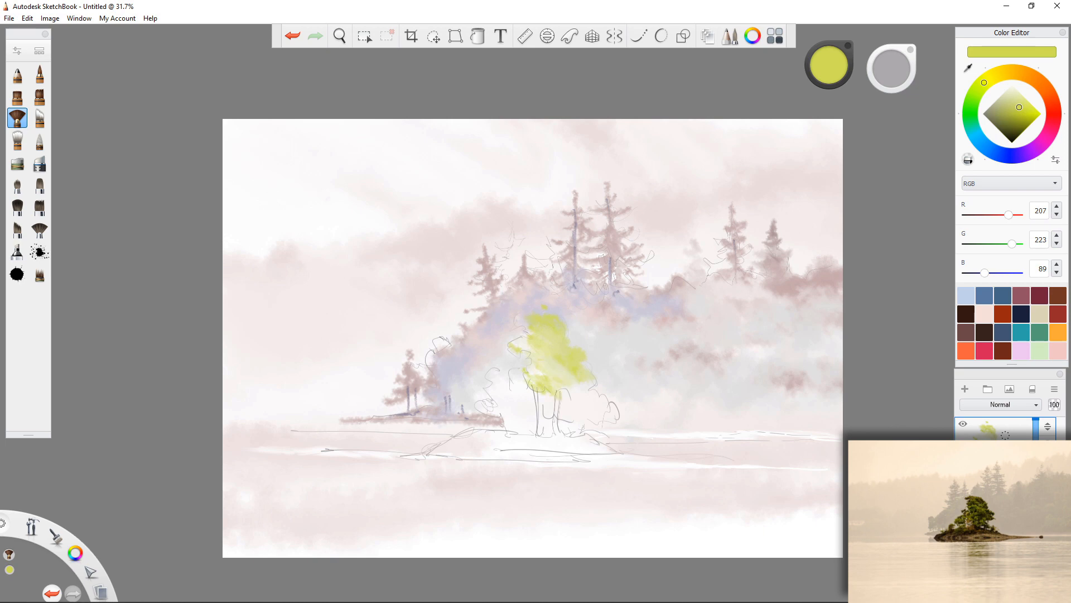
pyautogui.moveTo(548, 361); pyautogui.dragTo(575, 407)
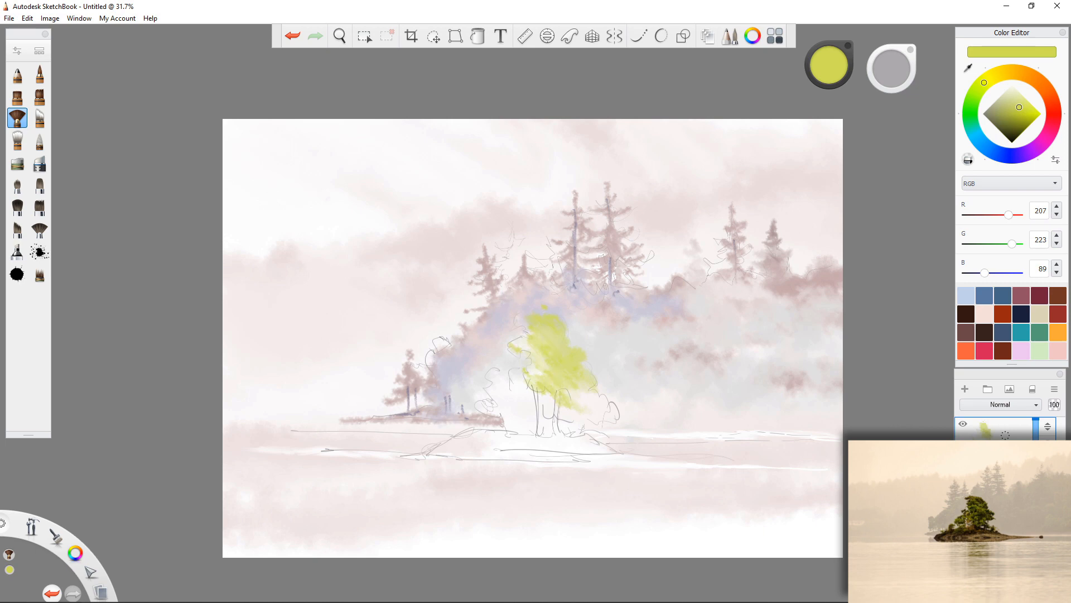
# Brighten the crown and fill the tree's lower foliage on both sides with a more saturated yellow-green (RGB 211, 232, 48)
pyautogui.moveTo(1026, 107); pyautogui.dragTo(1028, 111)
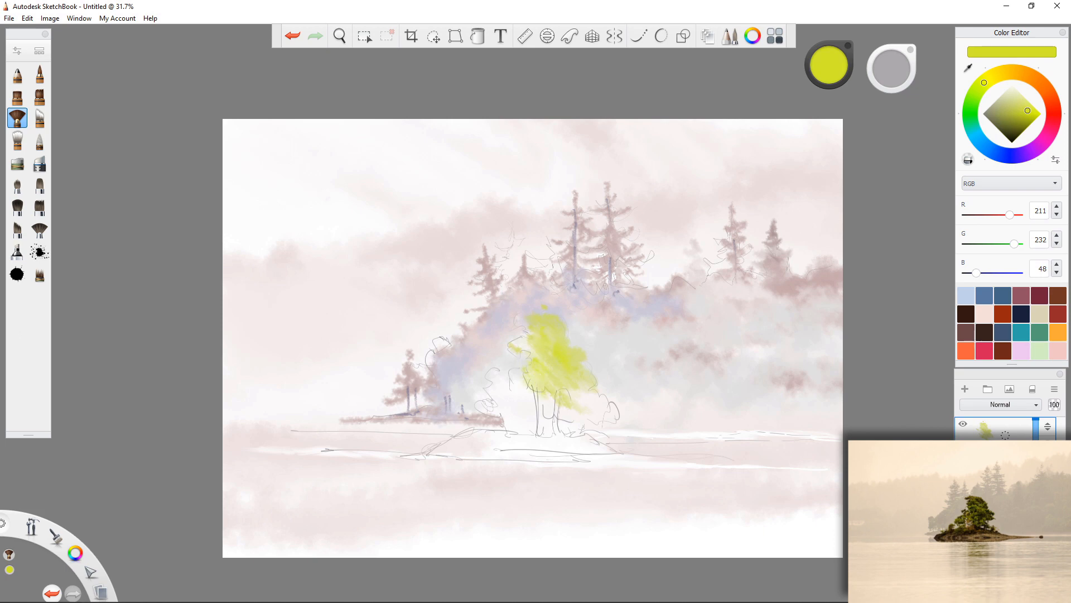
pyautogui.moveTo(511, 372)
pyautogui.mouseDown()
pyautogui.moveTo(524, 384)
pyautogui.moveTo(498, 392)
pyautogui.moveTo(513, 393)
pyautogui.mouseUp()
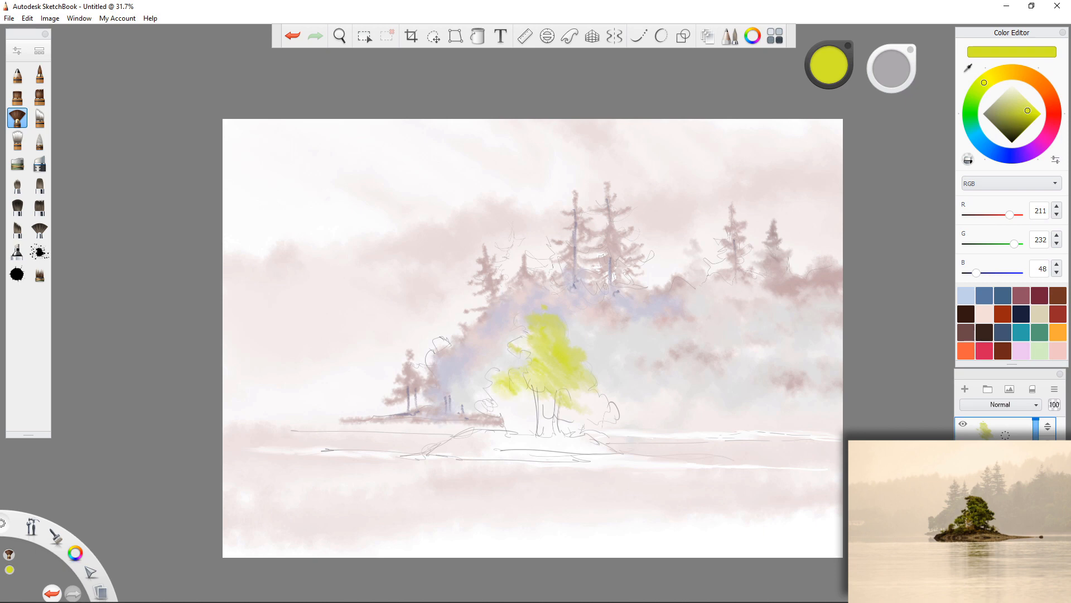
pyautogui.moveTo(516, 394); pyautogui.dragTo(512, 406)
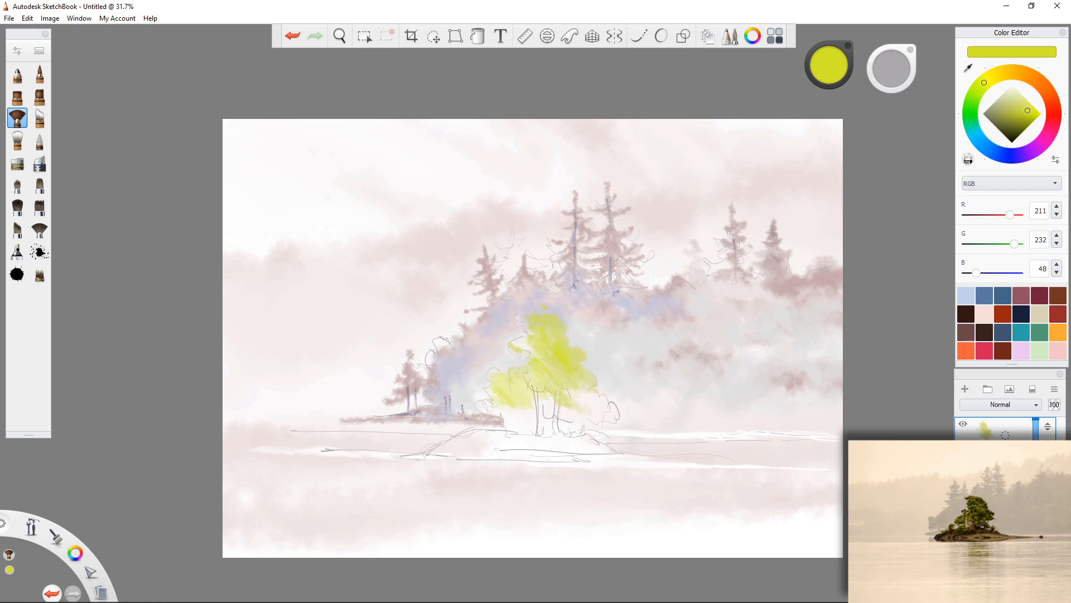
pyautogui.moveTo(543, 397); pyautogui.dragTo(551, 408)
# Paint dark olive shading (RGB 105, 113, 39) down the right side of the tree and beneath its lower right branches
pyautogui.click(1011, 128)
pyautogui.click(1010, 125)
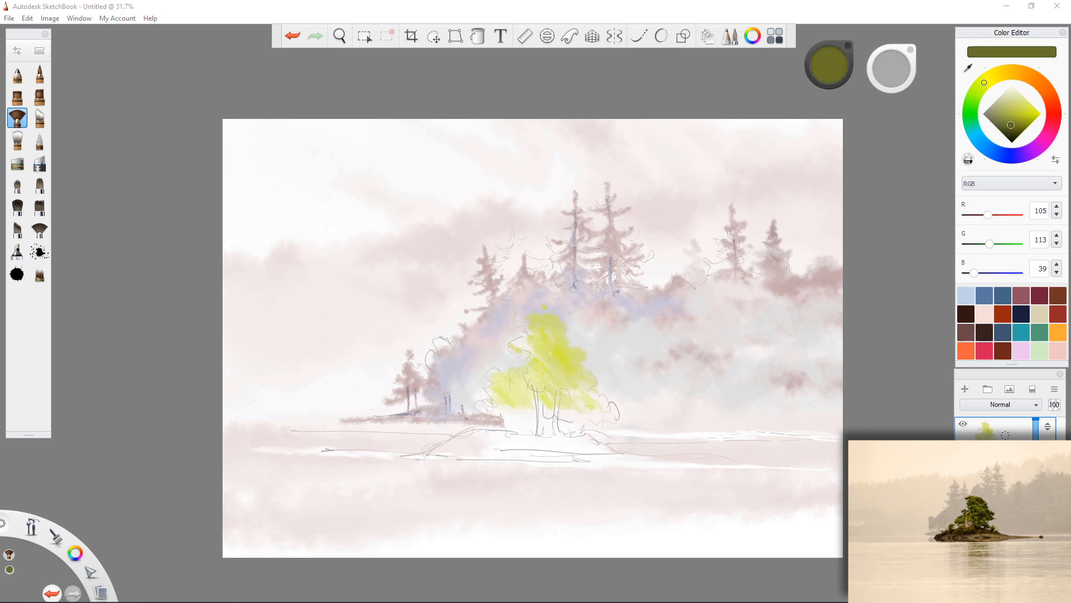
pyautogui.moveTo(551, 327)
pyautogui.mouseDown()
pyautogui.moveTo(570, 339)
pyautogui.moveTo(537, 335)
pyautogui.moveTo(560, 329)
pyautogui.moveTo(557, 319)
pyautogui.moveTo(574, 348)
pyautogui.mouseUp()
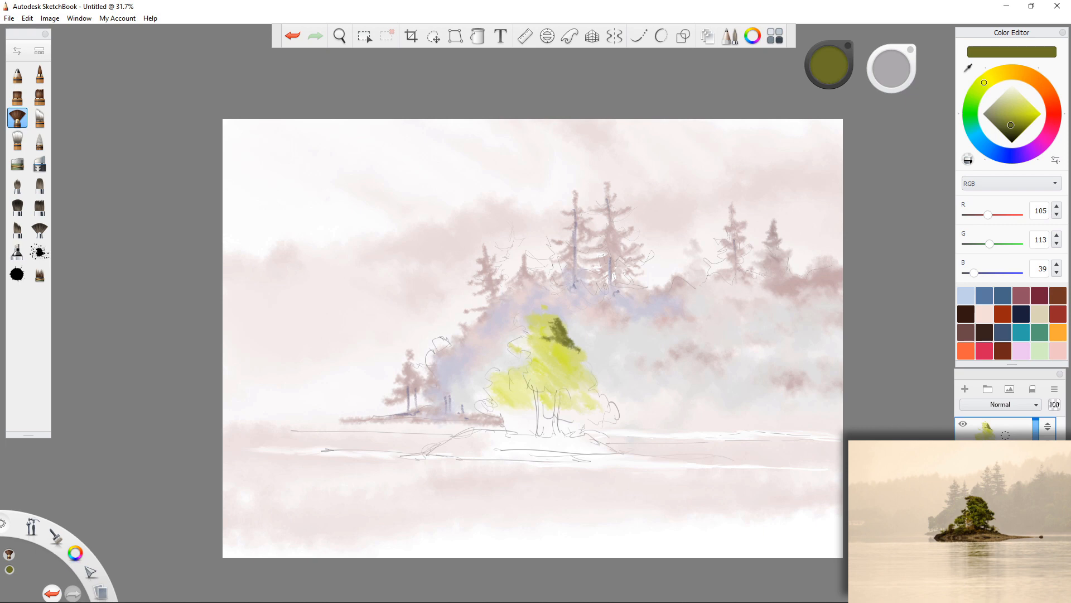
pyautogui.moveTo(551, 319)
pyautogui.mouseDown()
pyautogui.moveTo(534, 317)
pyautogui.moveTo(558, 328)
pyautogui.moveTo(582, 357)
pyautogui.moveTo(561, 350)
pyautogui.moveTo(592, 371)
pyautogui.moveTo(575, 380)
pyautogui.moveTo(575, 367)
pyautogui.moveTo(595, 369)
pyautogui.moveTo(585, 391)
pyautogui.moveTo(552, 372)
pyautogui.mouseUp()
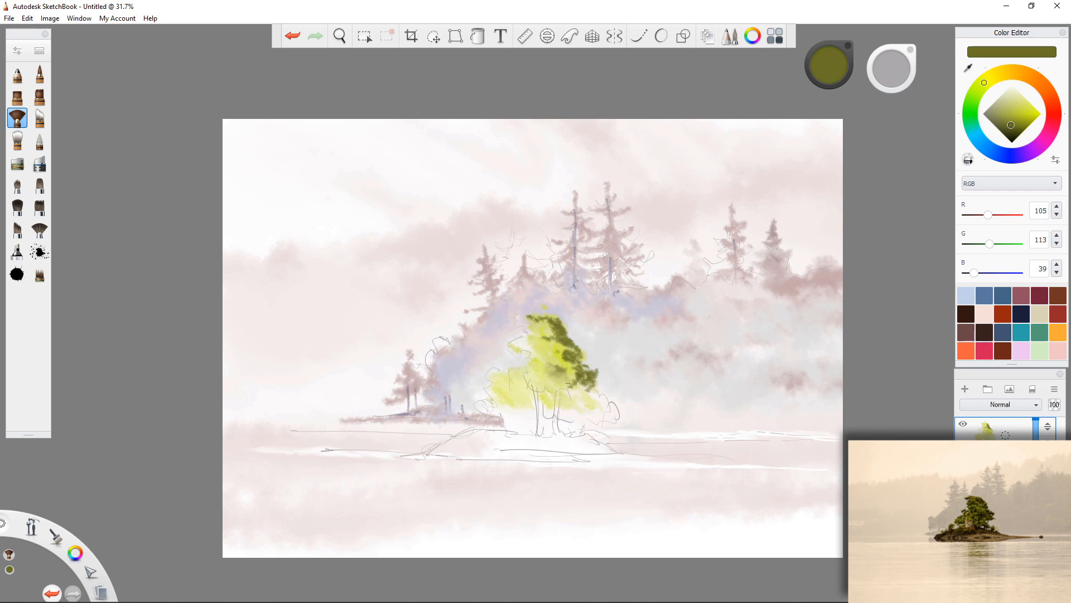
pyautogui.moveTo(559, 370)
pyautogui.mouseDown()
pyautogui.moveTo(570, 381)
pyautogui.moveTo(549, 364)
pyautogui.moveTo(553, 382)
pyautogui.moveTo(569, 386)
pyautogui.moveTo(551, 370)
pyautogui.mouseUp()
pyautogui.hotkey('ctrl', 'z')
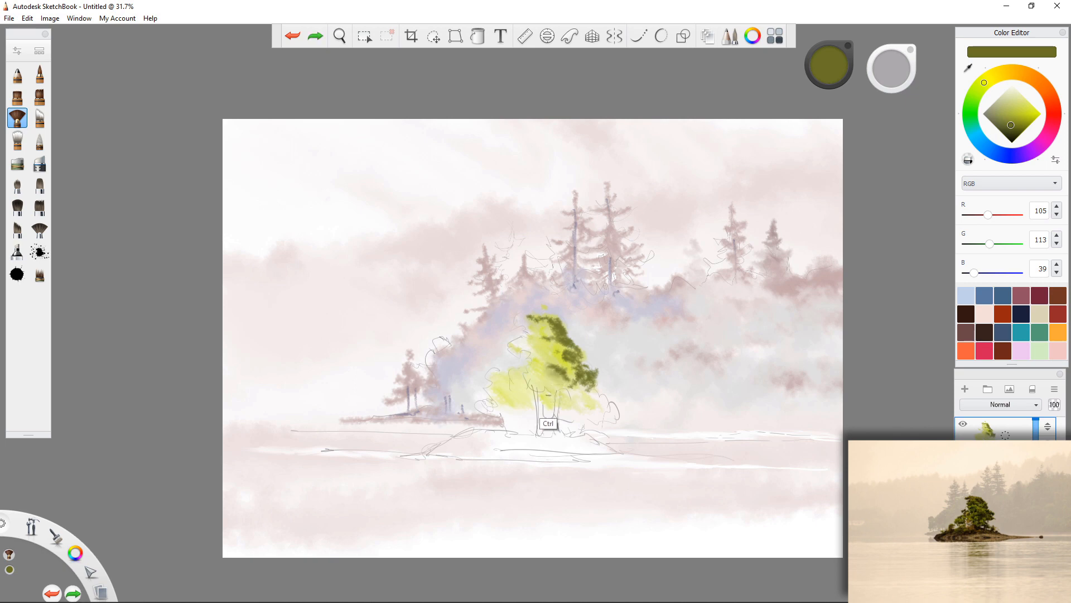
pyautogui.moveTo(553, 368)
pyautogui.mouseDown()
pyautogui.moveTo(563, 386)
pyautogui.moveTo(601, 399)
pyautogui.moveTo(575, 393)
pyautogui.moveTo(563, 401)
pyautogui.moveTo(581, 409)
pyautogui.moveTo(561, 413)
pyautogui.moveTo(538, 390)
pyautogui.mouseUp()
pyautogui.click(559, 390)
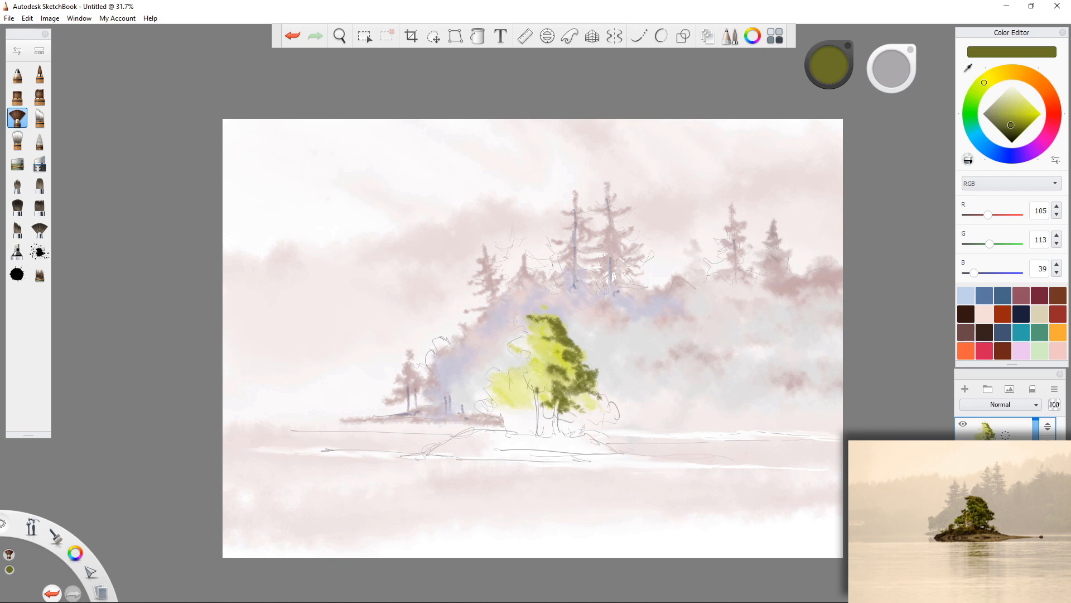
# Dab the same olive shading over the treetop, the left edge of the crown and the lower left foliage
pyautogui.moveTo(564, 379); pyautogui.dragTo(572, 381)
pyautogui.click(587, 382)
pyautogui.moveTo(533, 320); pyautogui.dragTo(520, 320)
pyautogui.click(526, 323)
pyautogui.moveTo(532, 324); pyautogui.dragTo(527, 333)
pyautogui.moveTo(549, 321); pyautogui.dragTo(545, 326)
pyautogui.moveTo(530, 340)
pyautogui.mouseDown()
pyautogui.moveTo(554, 355)
pyautogui.moveTo(527, 349)
pyautogui.moveTo(546, 366)
pyautogui.moveTo(517, 365)
pyautogui.moveTo(502, 381)
pyautogui.moveTo(523, 375)
pyautogui.moveTo(518, 387)
pyautogui.moveTo(534, 376)
pyautogui.moveTo(546, 393)
pyautogui.moveTo(540, 401)
pyautogui.moveTo(533, 387)
pyautogui.moveTo(530, 400)
pyautogui.moveTo(495, 390)
pyautogui.moveTo(517, 391)
pyautogui.moveTo(502, 402)
pyautogui.mouseUp()
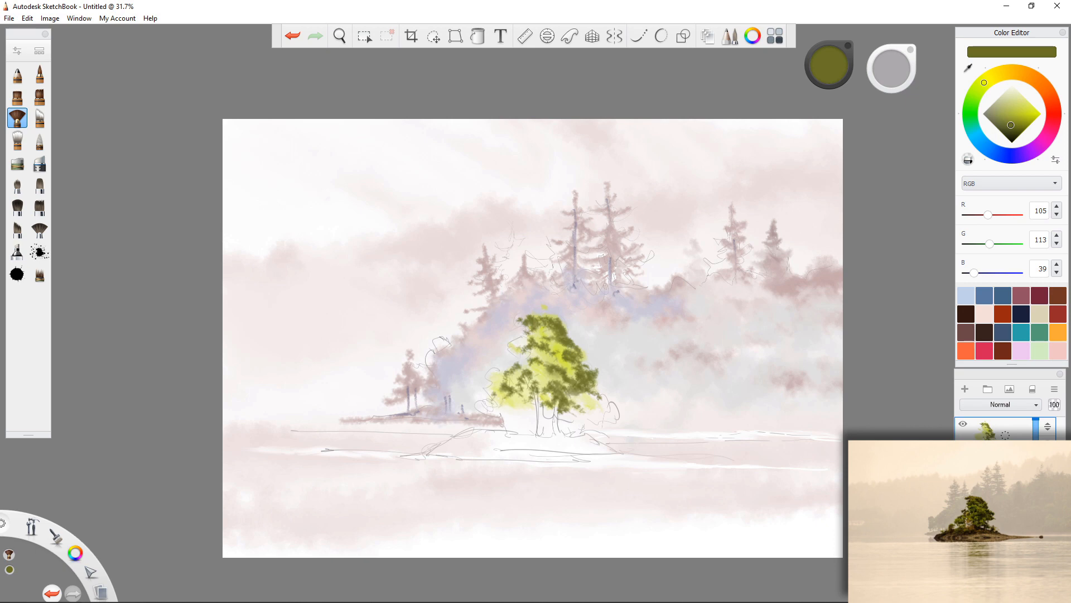
# Add bright foliage highlights to the tree in lime green (RGB 183, 231, 9) and yellow (RGB 219, 231, 9)
pyautogui.moveTo(829, 65); pyautogui.dragTo(850, 65)
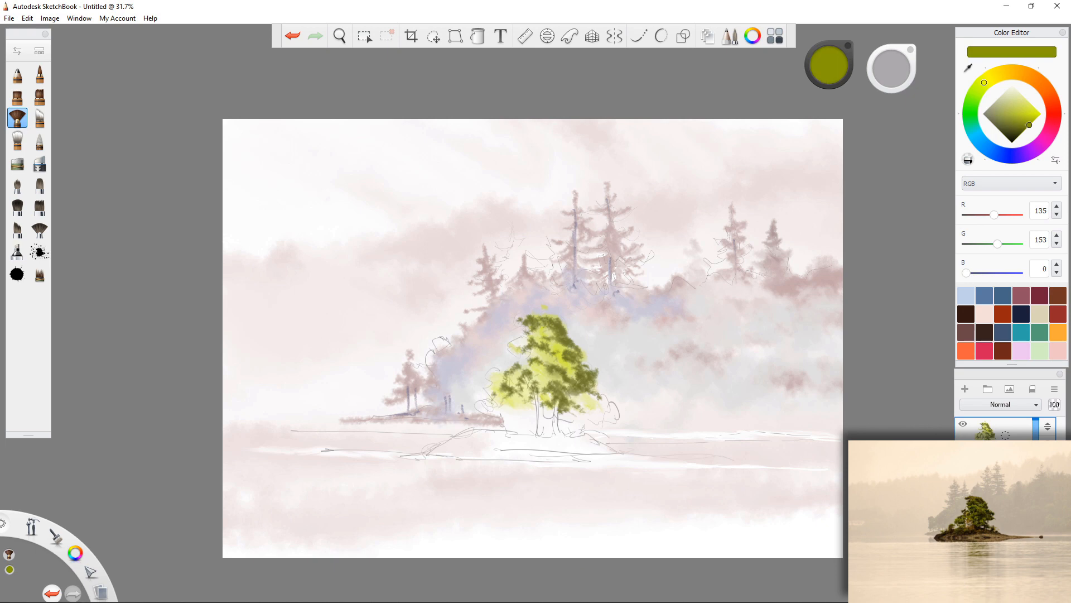
pyautogui.moveTo(1029, 124); pyautogui.dragTo(1033, 114)
pyautogui.moveTo(984, 82); pyautogui.dragTo(979, 88)
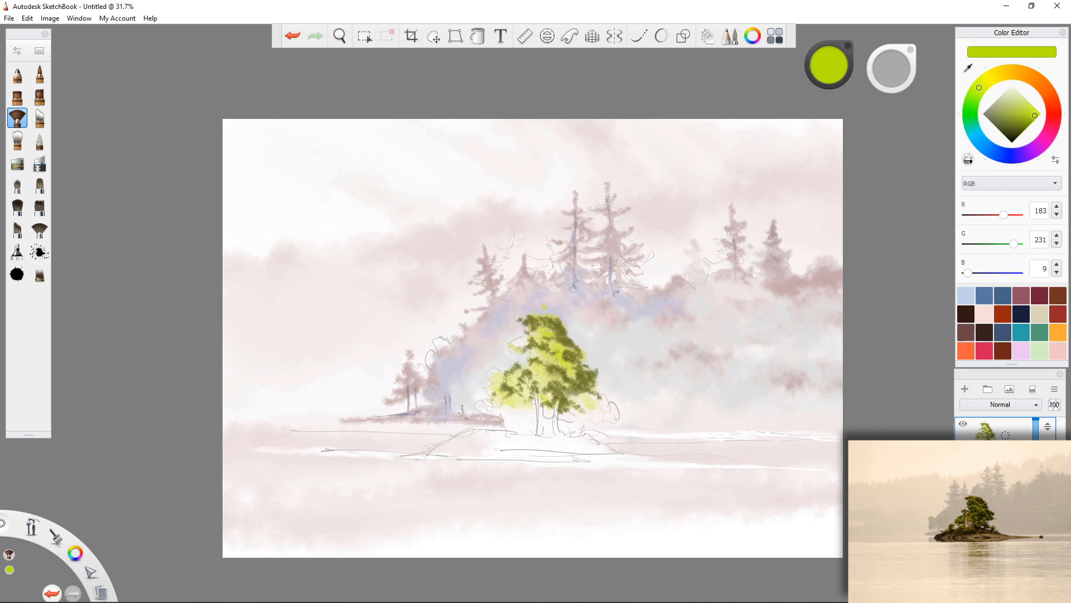
pyautogui.moveTo(550, 324); pyautogui.dragTo(562, 337)
pyautogui.click(566, 355)
pyautogui.moveTo(979, 87); pyautogui.dragTo(988, 79)
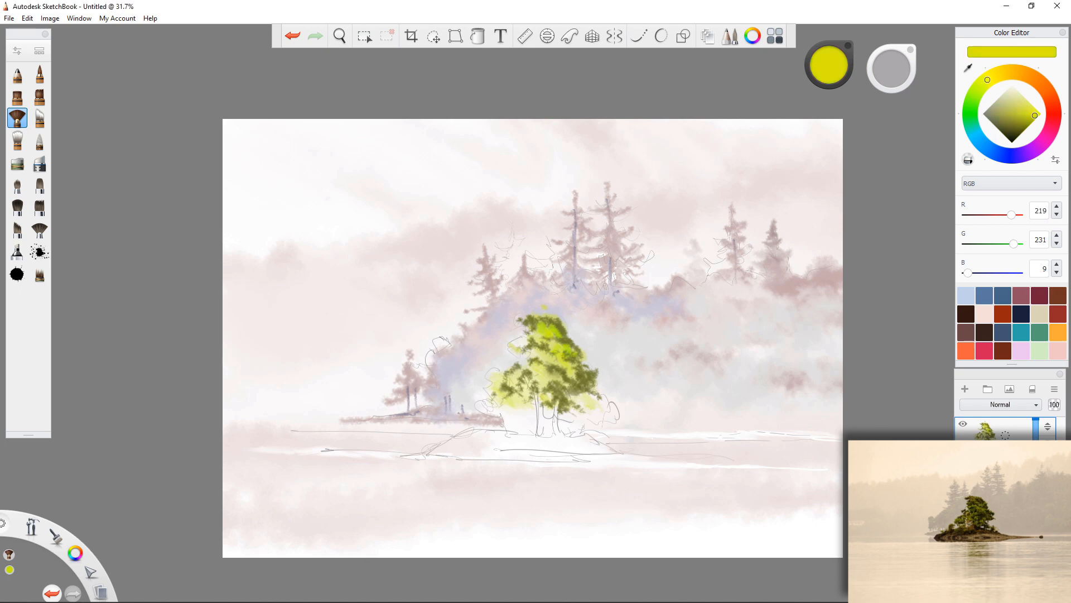
pyautogui.click(558, 330)
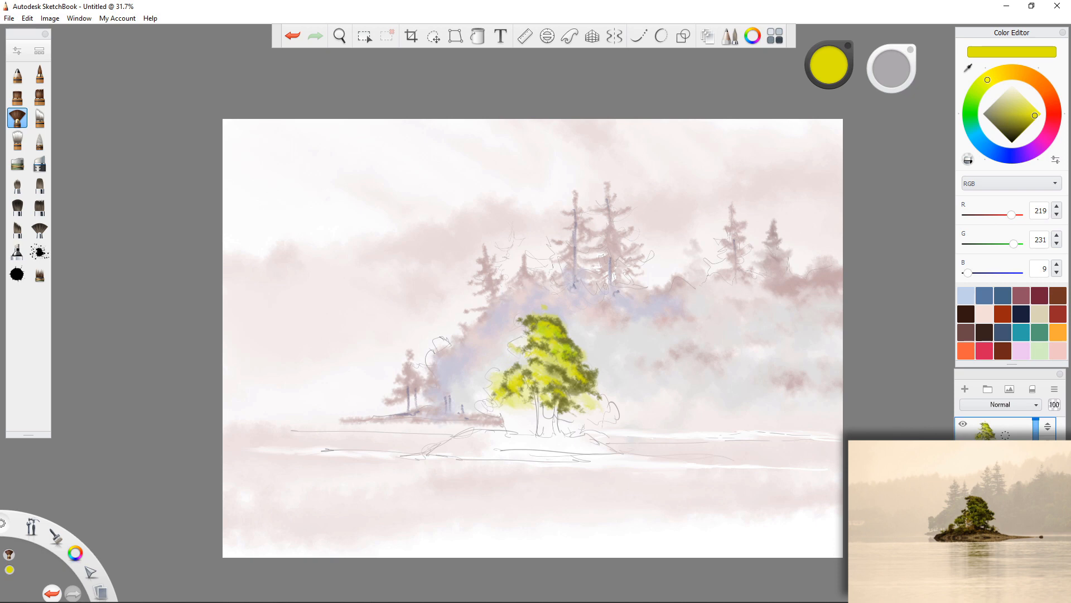
# Paint blue shadows (RGB 60, 50, 148 and darker 27, 17, 115) within and along the right side of the tree's foliage
pyautogui.click(1017, 155)
pyautogui.moveTo(1017, 106); pyautogui.dragTo(1011, 120)
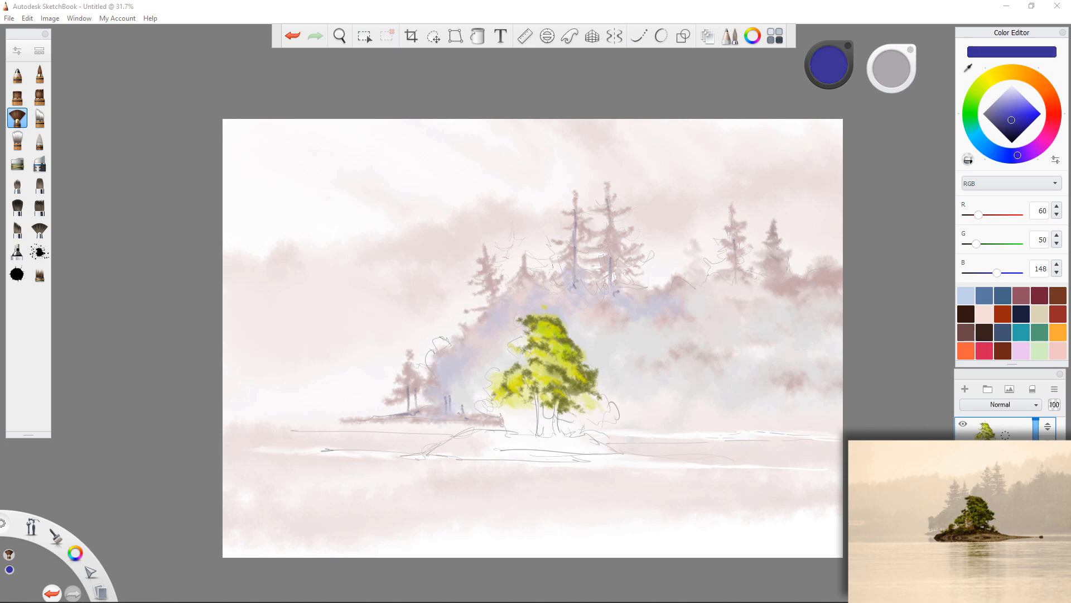
pyautogui.moveTo(555, 370); pyautogui.dragTo(570, 391)
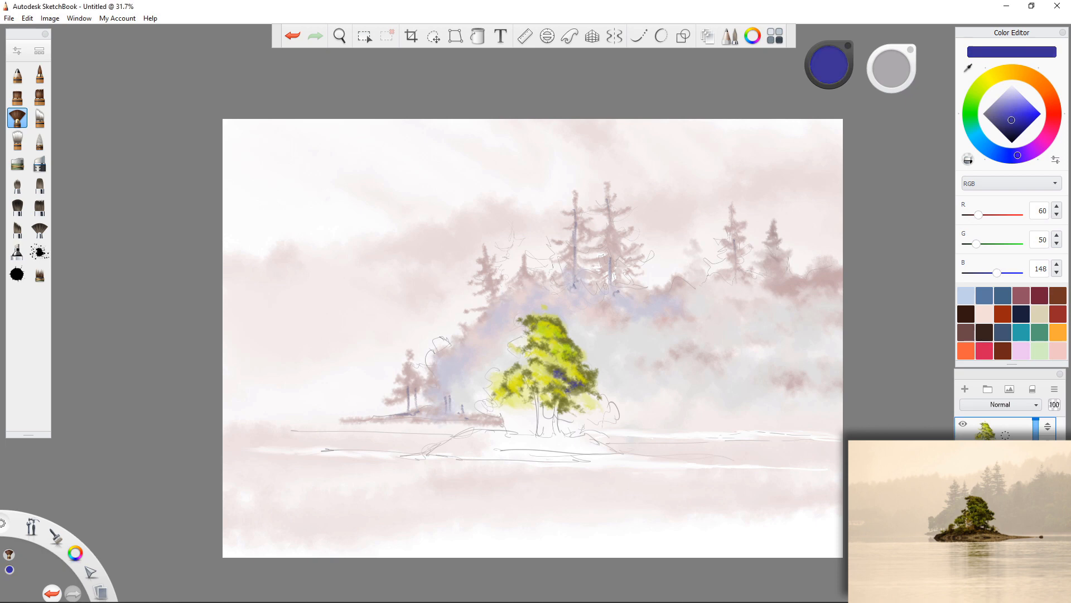
pyautogui.moveTo(1011, 120); pyautogui.dragTo(1019, 127)
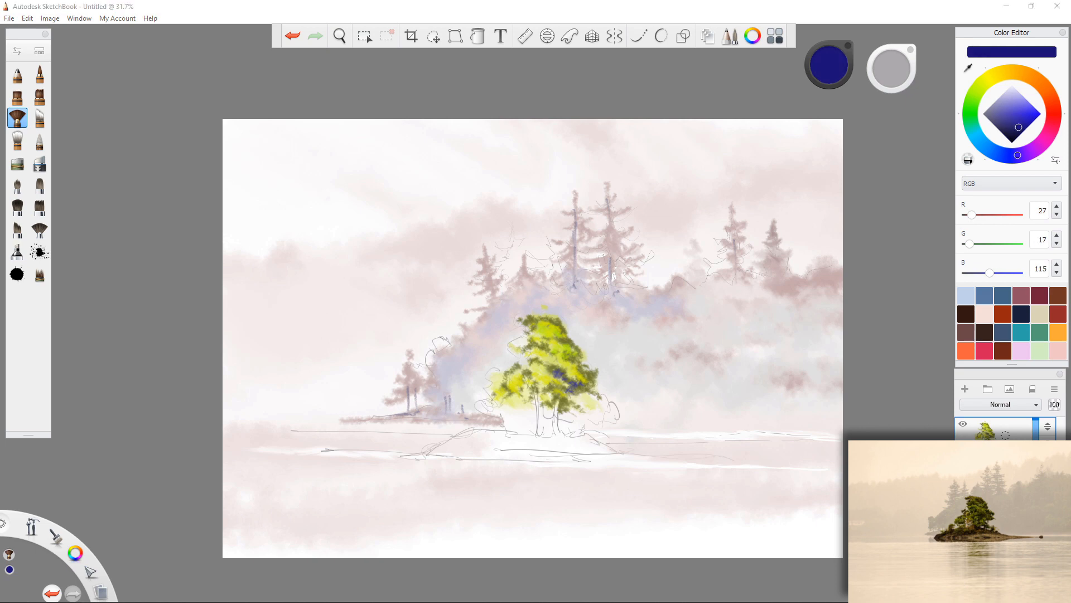
pyautogui.moveTo(559, 323)
pyautogui.mouseDown()
pyautogui.moveTo(556, 340)
pyautogui.moveTo(570, 339)
pyautogui.moveTo(576, 353)
pyautogui.moveTo(544, 318)
pyautogui.mouseUp()
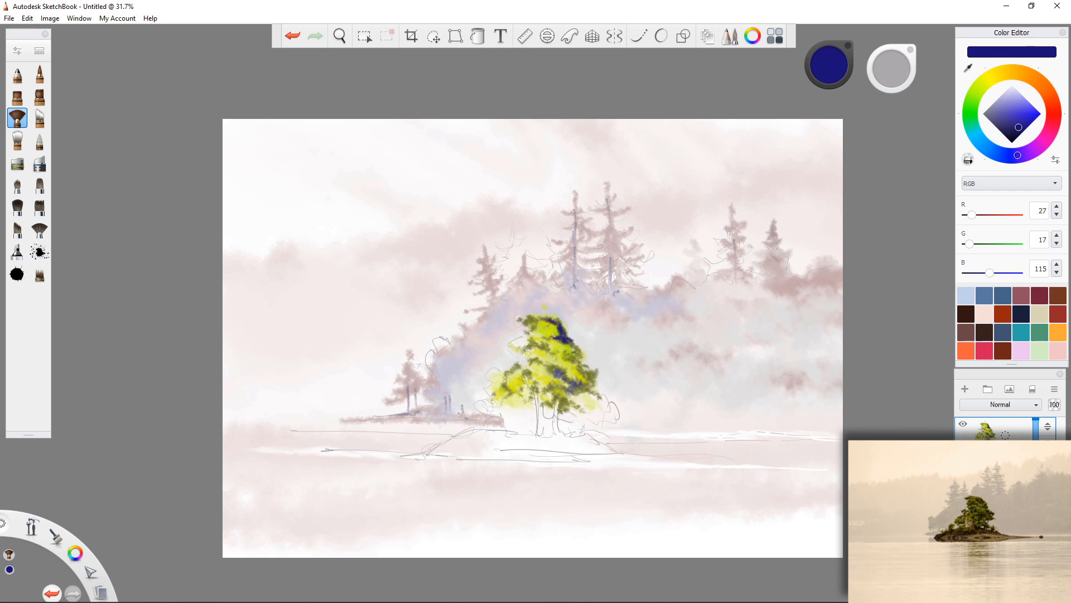
pyautogui.moveTo(572, 363)
pyautogui.mouseDown()
pyautogui.moveTo(578, 354)
pyautogui.moveTo(583, 364)
pyautogui.moveTo(565, 359)
pyautogui.mouseUp()
pyautogui.moveTo(585, 367)
pyautogui.mouseDown()
pyautogui.moveTo(595, 381)
pyautogui.moveTo(588, 375)
pyautogui.mouseUp()
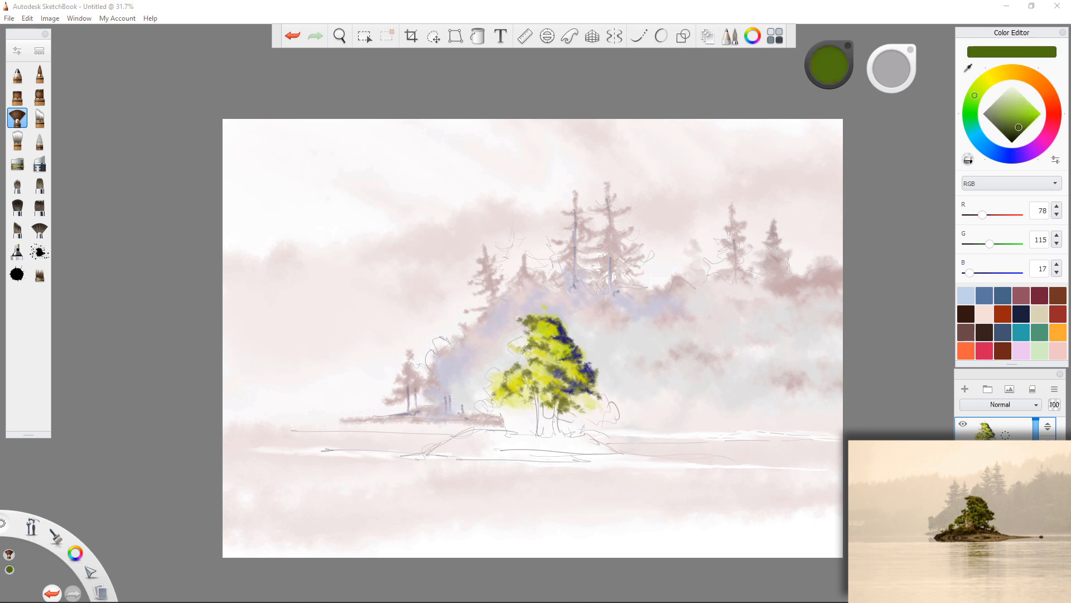
# Deepen the tree's left and lower foliage with darker greens (RGB 91, 132, 26 and 65, 95, 16)
pyautogui.moveTo(1016, 126); pyautogui.dragTo(1018, 124)
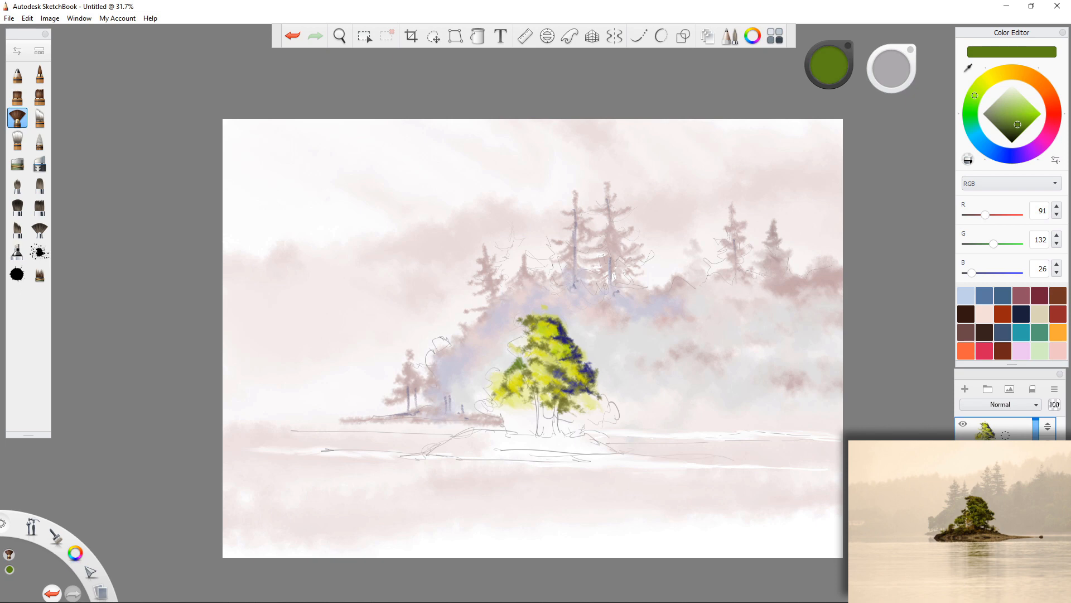
pyautogui.click(1016, 130)
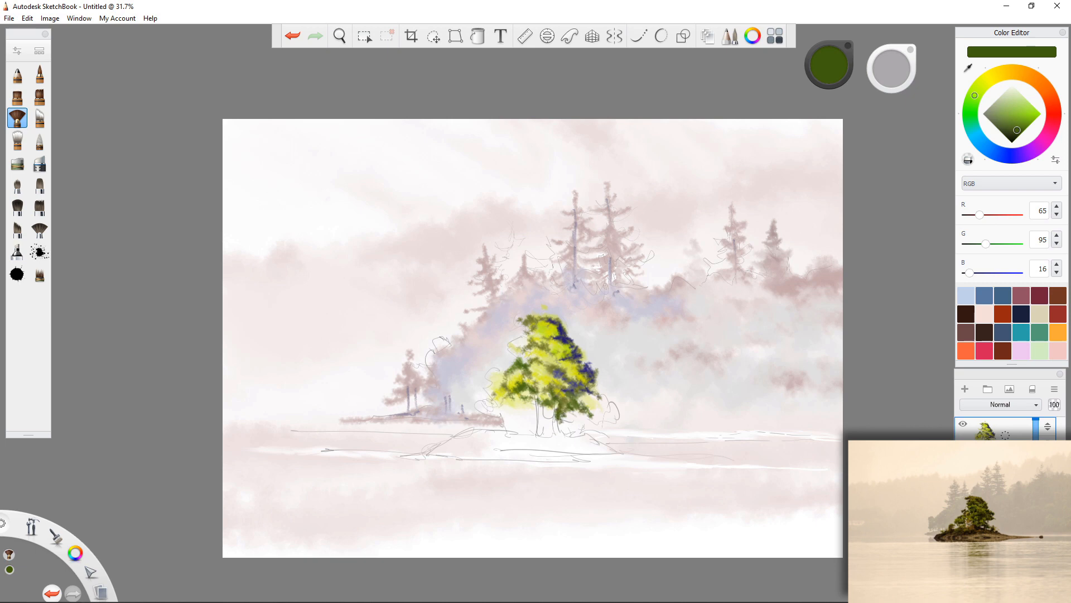
# Extend the green foliage over the lower branches and paint navy shadows (RGB 16, 24, 95) beneath the tree and down both sides of the mound
pyautogui.moveTo(564, 416)
pyautogui.mouseDown()
pyautogui.moveTo(543, 421)
pyautogui.moveTo(550, 425)
pyautogui.moveTo(533, 411)
pyautogui.mouseUp()
pyautogui.click(1011, 156)
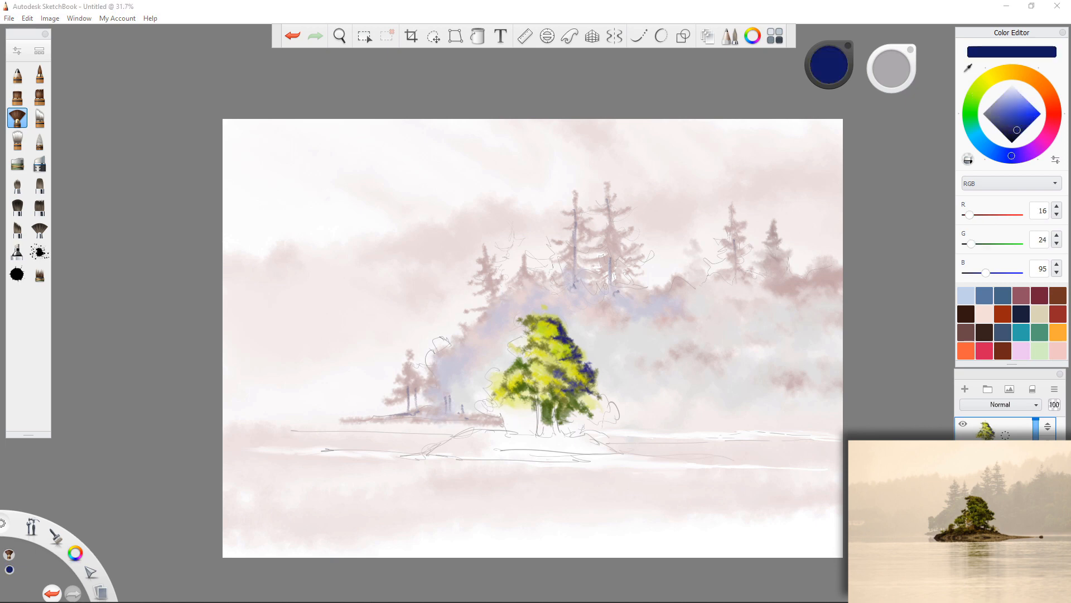
pyautogui.moveTo(548, 405)
pyautogui.mouseDown()
pyautogui.moveTo(553, 427)
pyautogui.moveTo(573, 420)
pyautogui.moveTo(608, 435)
pyautogui.moveTo(562, 431)
pyautogui.moveTo(573, 416)
pyautogui.mouseUp()
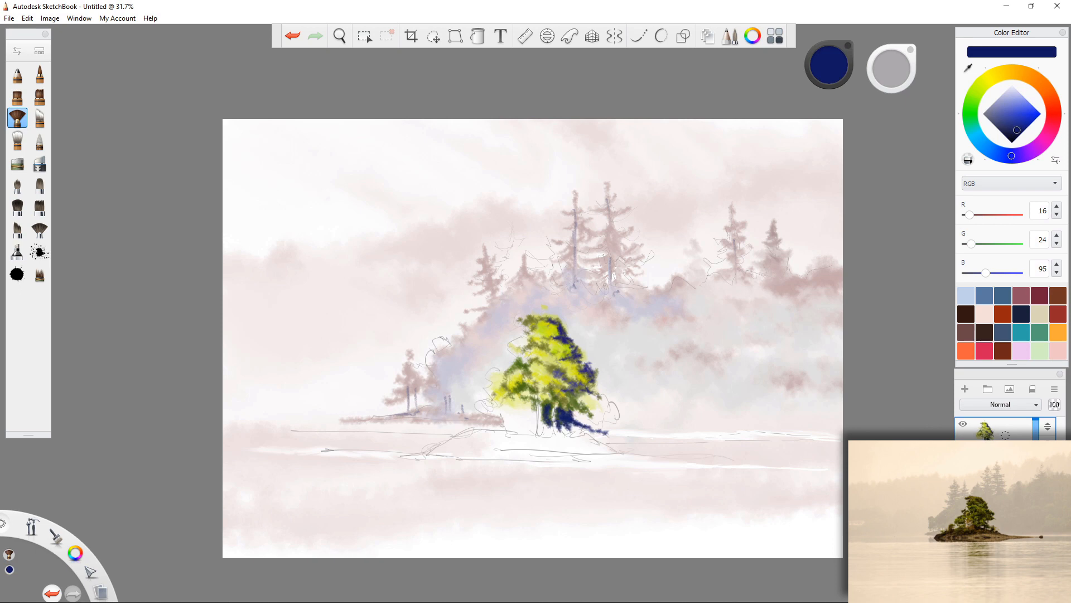
pyautogui.moveTo(534, 403)
pyautogui.mouseDown()
pyautogui.moveTo(534, 419)
pyautogui.moveTo(502, 424)
pyautogui.mouseUp()
pyautogui.moveTo(583, 427); pyautogui.dragTo(630, 448)
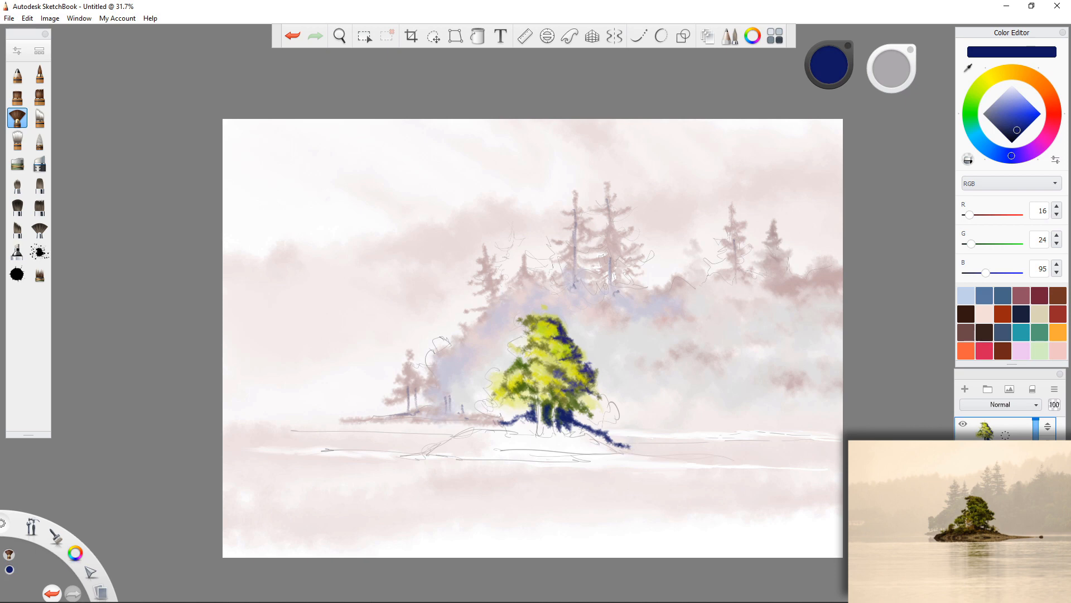
# Paint the island's mound, its outer shorelines and a few reflection strokes below it in tan (RGB 168, 134, 87)
pyautogui.click(1031, 76)
pyautogui.moveTo(1016, 130); pyautogui.dragTo(1001, 114)
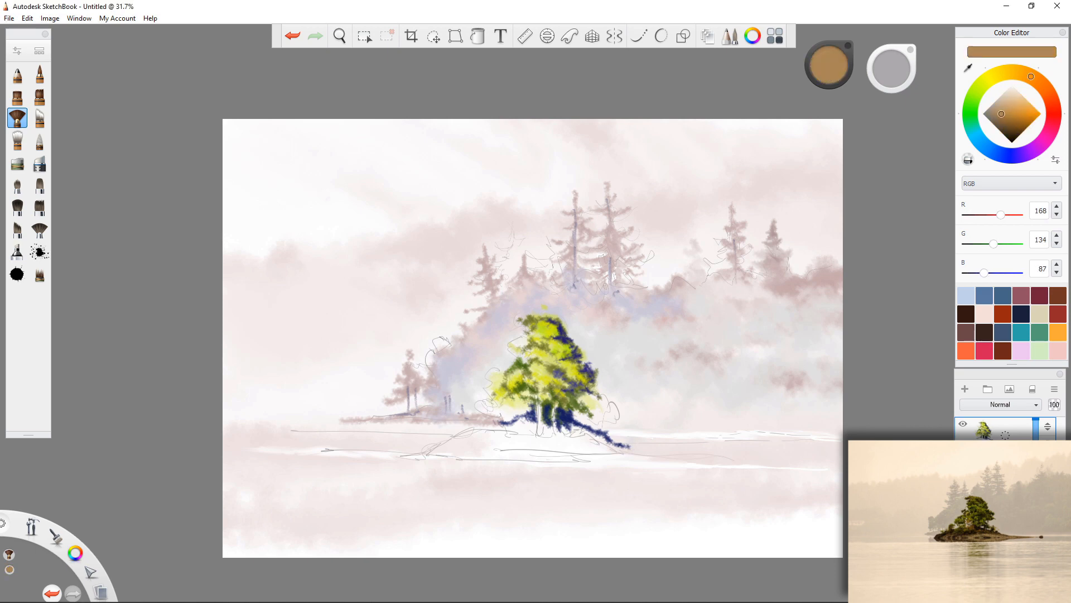
pyautogui.moveTo(574, 428)
pyautogui.mouseDown()
pyautogui.moveTo(604, 440)
pyautogui.moveTo(556, 438)
pyautogui.moveTo(567, 424)
pyautogui.moveTo(600, 446)
pyautogui.mouseUp()
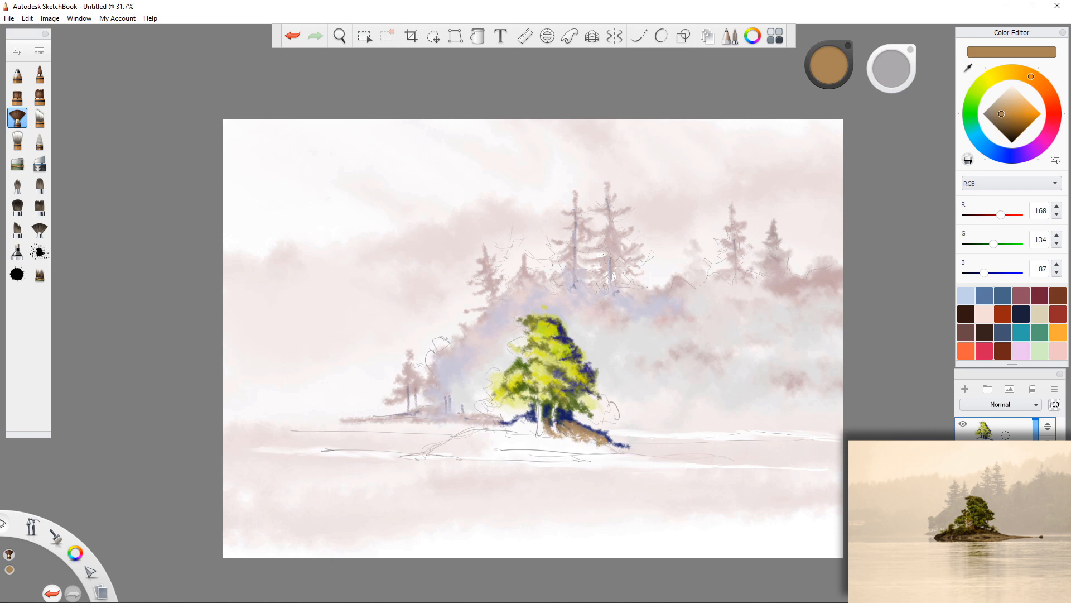
pyautogui.moveTo(533, 415)
pyautogui.mouseDown()
pyautogui.moveTo(483, 434)
pyautogui.moveTo(551, 441)
pyautogui.moveTo(543, 446)
pyautogui.mouseUp()
pyautogui.moveTo(528, 437); pyautogui.dragTo(508, 444)
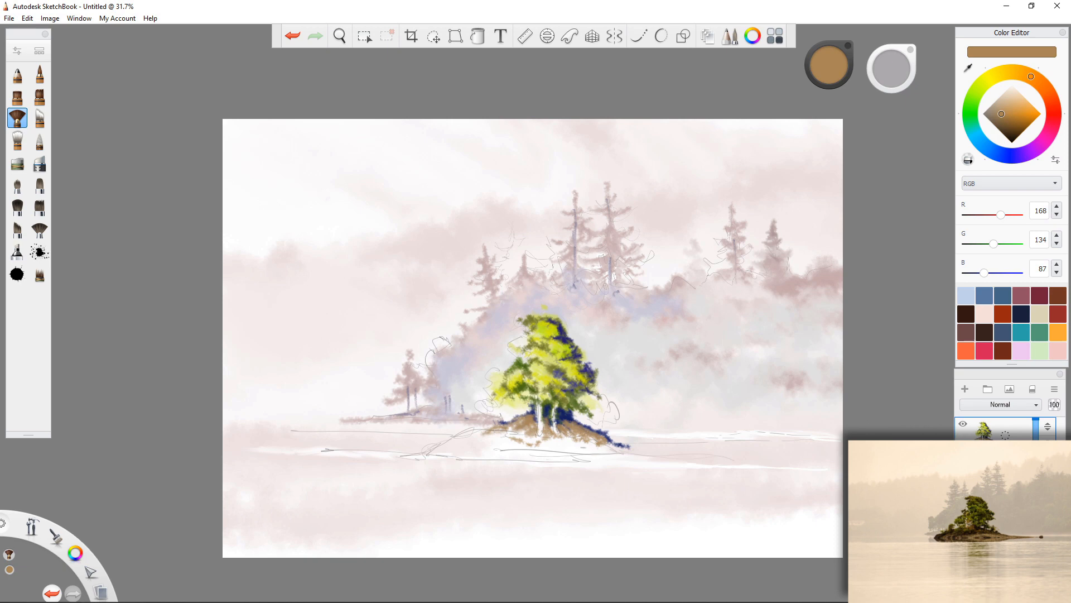
pyautogui.moveTo(605, 437)
pyautogui.mouseDown()
pyautogui.moveTo(687, 453)
pyautogui.moveTo(580, 441)
pyautogui.moveTo(528, 447)
pyautogui.moveTo(587, 462)
pyautogui.moveTo(447, 451)
pyautogui.mouseUp()
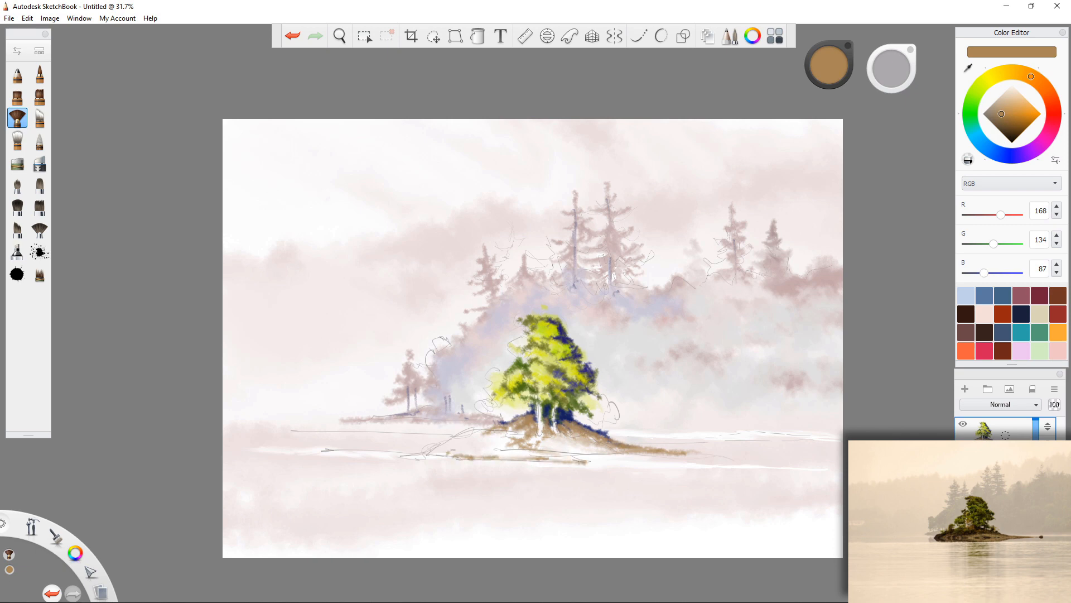
pyautogui.moveTo(499, 428)
pyautogui.mouseDown()
pyautogui.moveTo(442, 446)
pyautogui.moveTo(478, 451)
pyautogui.moveTo(425, 454)
pyautogui.moveTo(478, 450)
pyautogui.moveTo(515, 425)
pyautogui.moveTo(454, 432)
pyautogui.moveTo(420, 455)
pyautogui.moveTo(470, 452)
pyautogui.mouseUp()
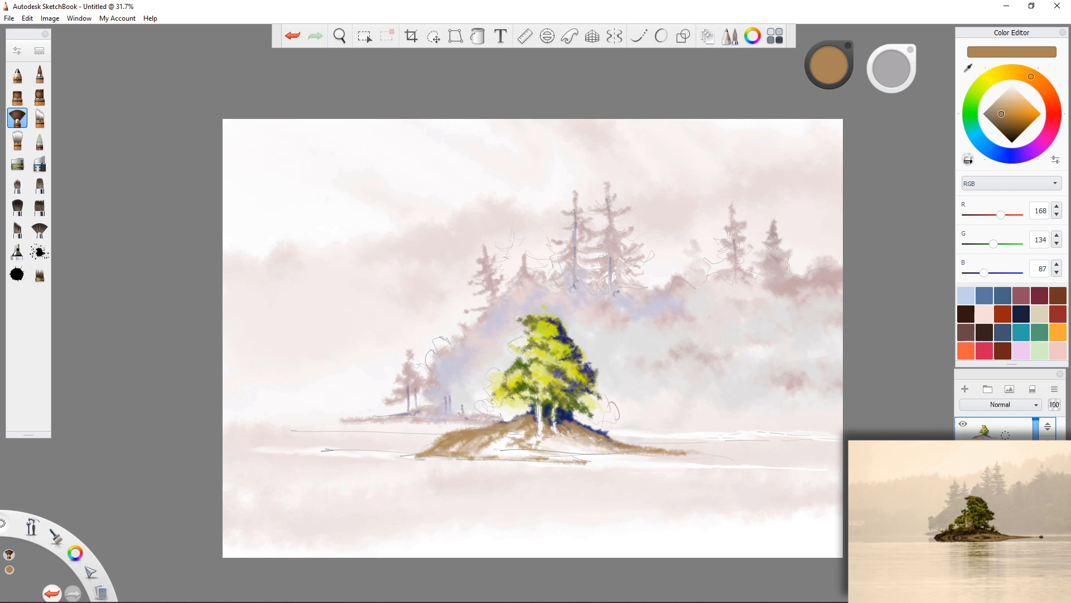
pyautogui.moveTo(449, 459)
pyautogui.mouseDown()
pyautogui.moveTo(421, 462)
pyautogui.moveTo(573, 466)
pyautogui.moveTo(516, 464)
pyautogui.moveTo(569, 471)
pyautogui.moveTo(552, 472)
pyautogui.mouseUp()
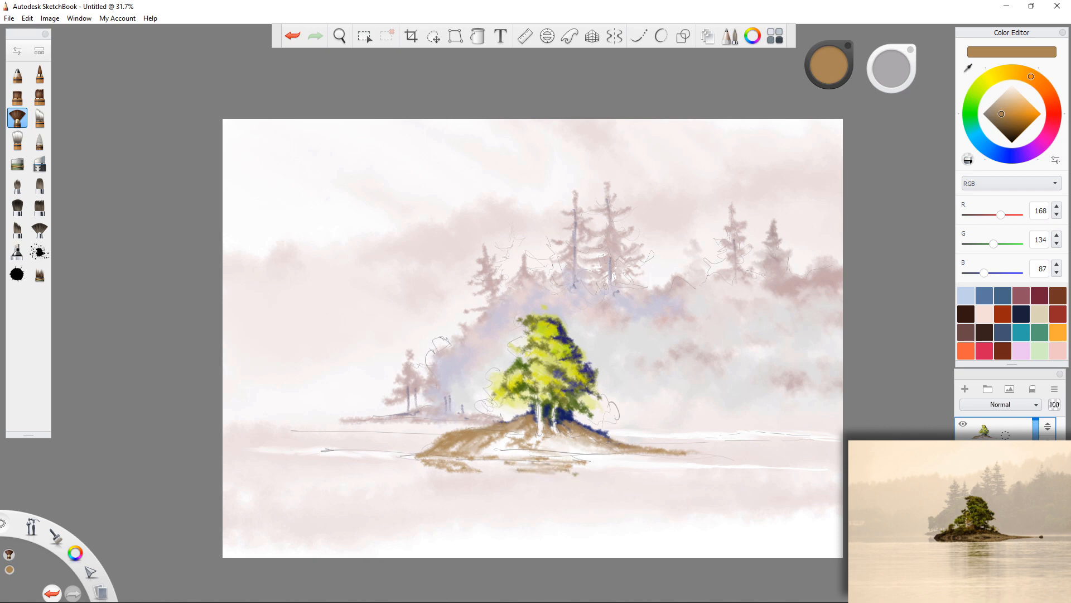
# Paint the tree's reflection as horizontal strokes of sampled yellow (RGB 221, 232, 48) and slate blue (RGB 75, 72, 107), refined with a size 51 brush
pyautogui.keyDown('alt'); pyautogui.click(530, 394); pyautogui.keyUp('alt')
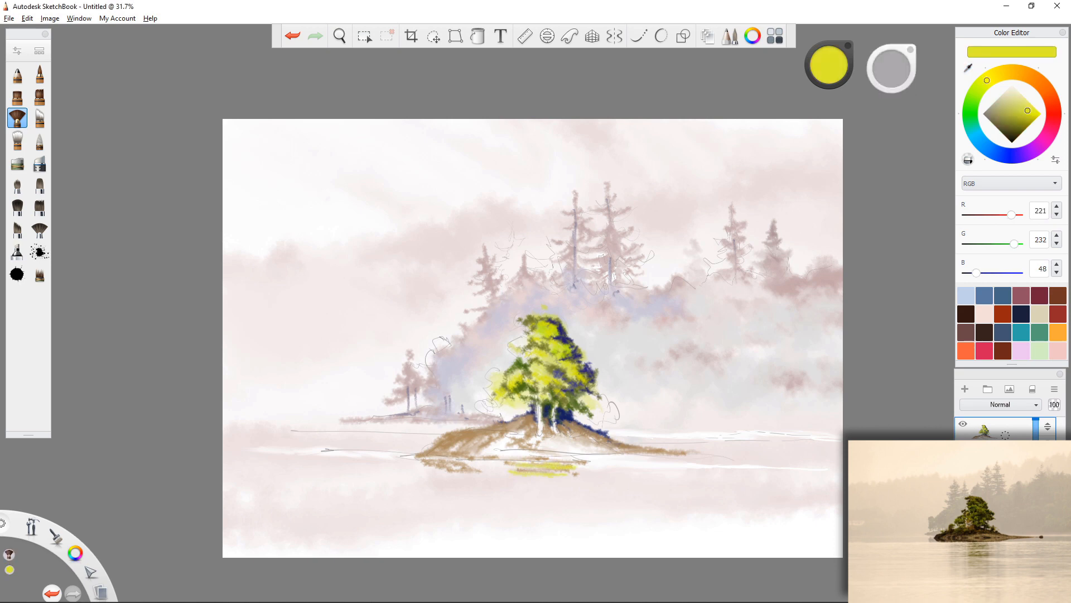
pyautogui.moveTo(563, 478); pyautogui.dragTo(577, 480)
pyautogui.moveTo(506, 480)
pyautogui.mouseDown()
pyautogui.moveTo(537, 472)
pyautogui.moveTo(494, 464)
pyautogui.moveTo(572, 481)
pyautogui.moveTo(547, 479)
pyautogui.mouseUp()
pyautogui.keyDown('alt'); pyautogui.click(574, 380); pyautogui.keyUp('alt')
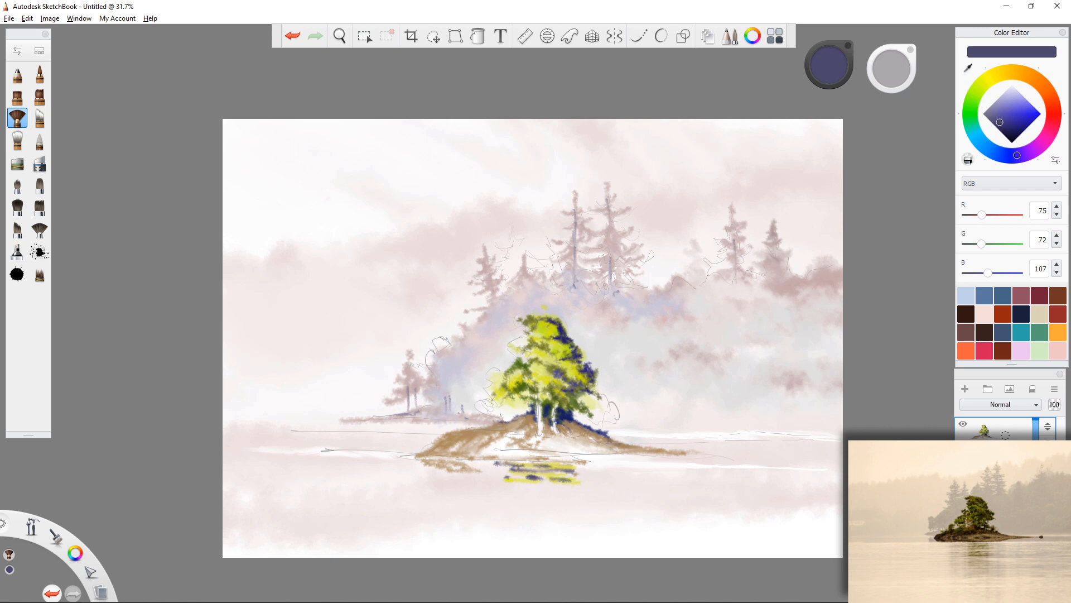
pyautogui.press('[')
pyautogui.press('[')
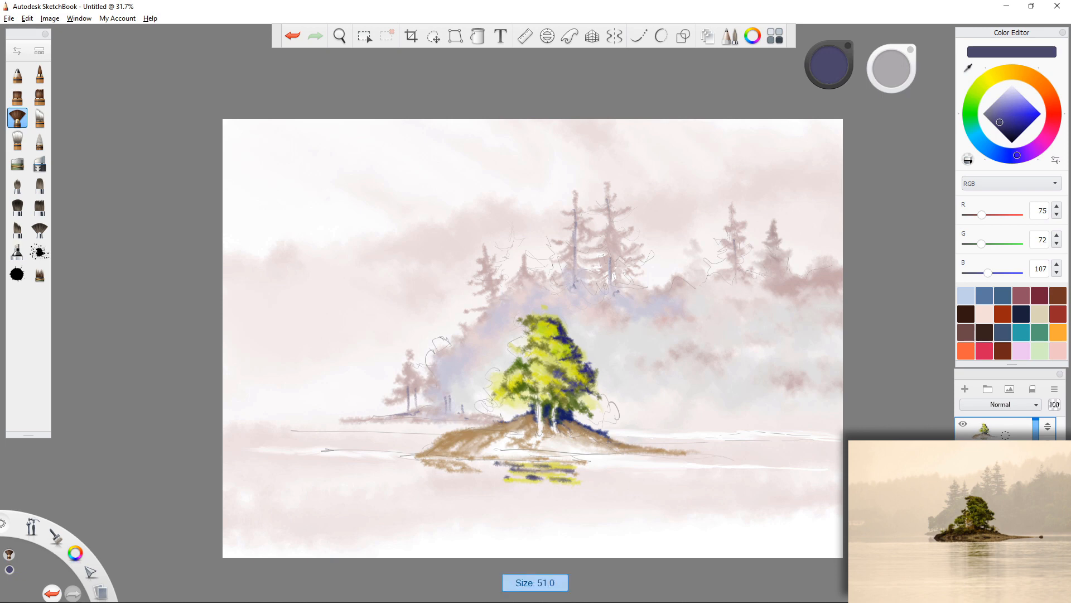
pyautogui.moveTo(540, 477)
pyautogui.mouseDown()
pyautogui.moveTo(555, 478)
pyautogui.moveTo(525, 477)
pyautogui.mouseUp()
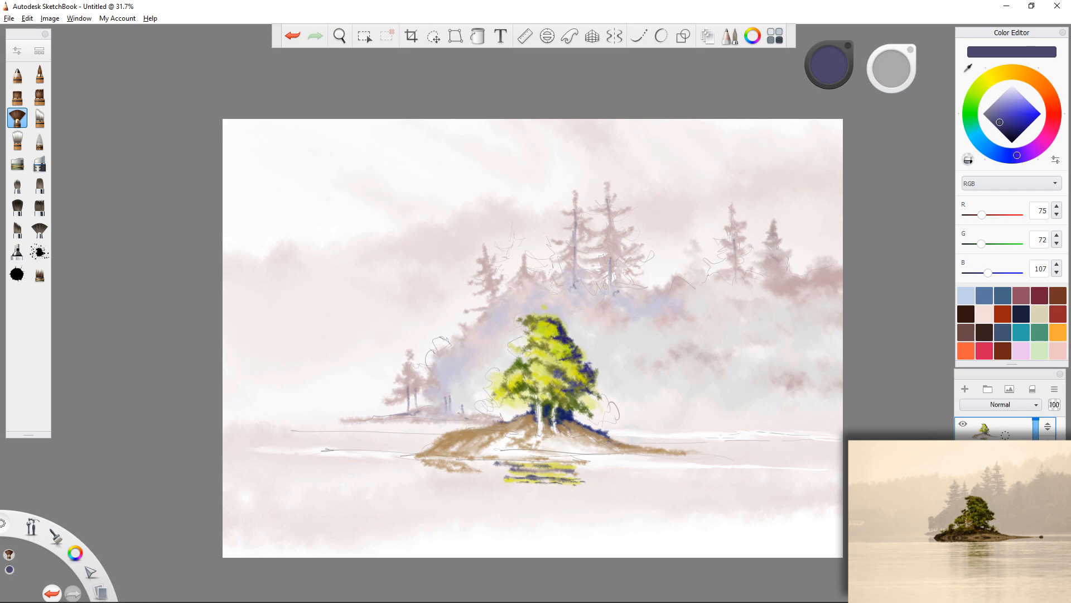
# Fill the area beside the trunk, under the foliage, with sampled dark navy (RGB 35, 46, 87)
pyautogui.keyDown('alt'); pyautogui.click(546, 435); pyautogui.keyUp('alt')
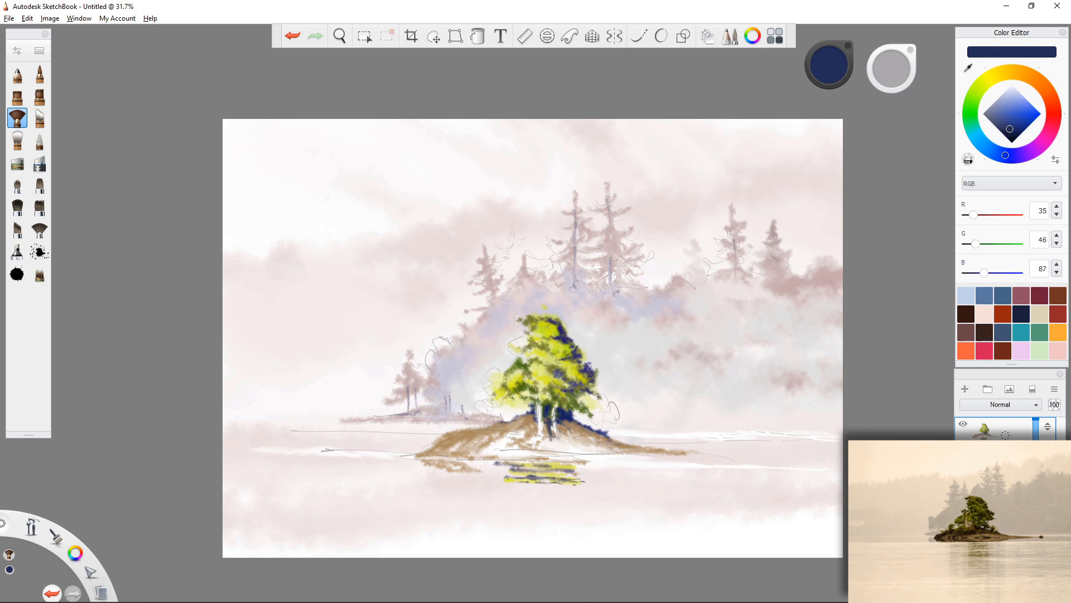
pyautogui.moveTo(559, 419); pyautogui.dragTo(567, 437)
pyautogui.press('[')
pyautogui.press('[')
pyautogui.moveTo(552, 412); pyautogui.dragTo(555, 431)
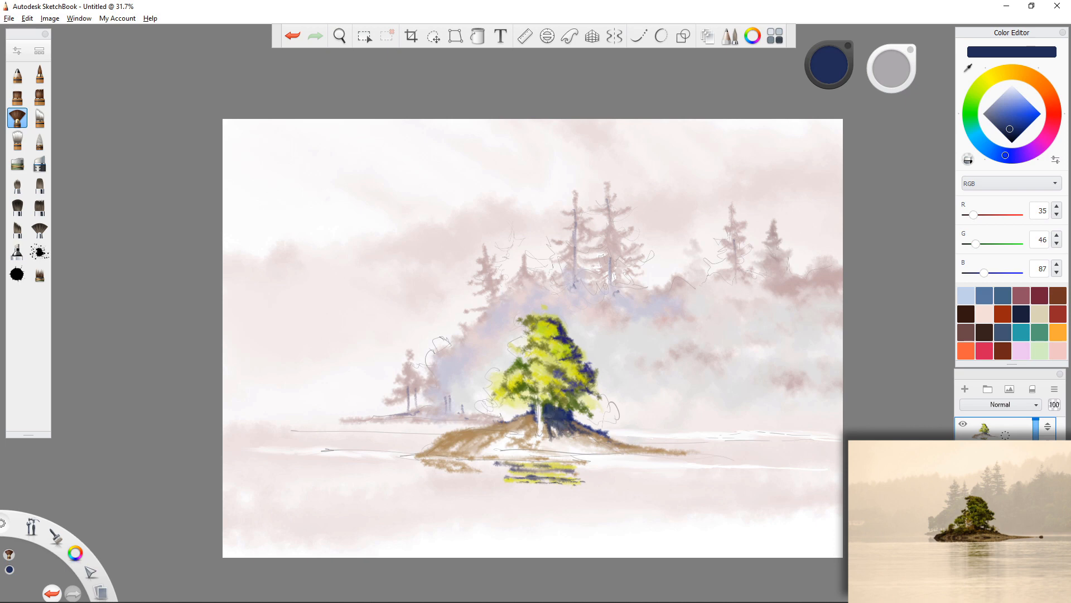
# Dab the dark navy shadows through the centre, top and left side of the tree's foliage
pyautogui.moveTo(552, 383)
pyautogui.mouseDown()
pyautogui.moveTo(564, 389)
pyautogui.moveTo(547, 391)
pyautogui.moveTo(560, 372)
pyautogui.moveTo(579, 379)
pyautogui.moveTo(570, 375)
pyautogui.mouseUp()
pyautogui.moveTo(554, 324)
pyautogui.mouseDown()
pyautogui.moveTo(545, 334)
pyautogui.moveTo(555, 328)
pyautogui.moveTo(557, 351)
pyautogui.mouseUp()
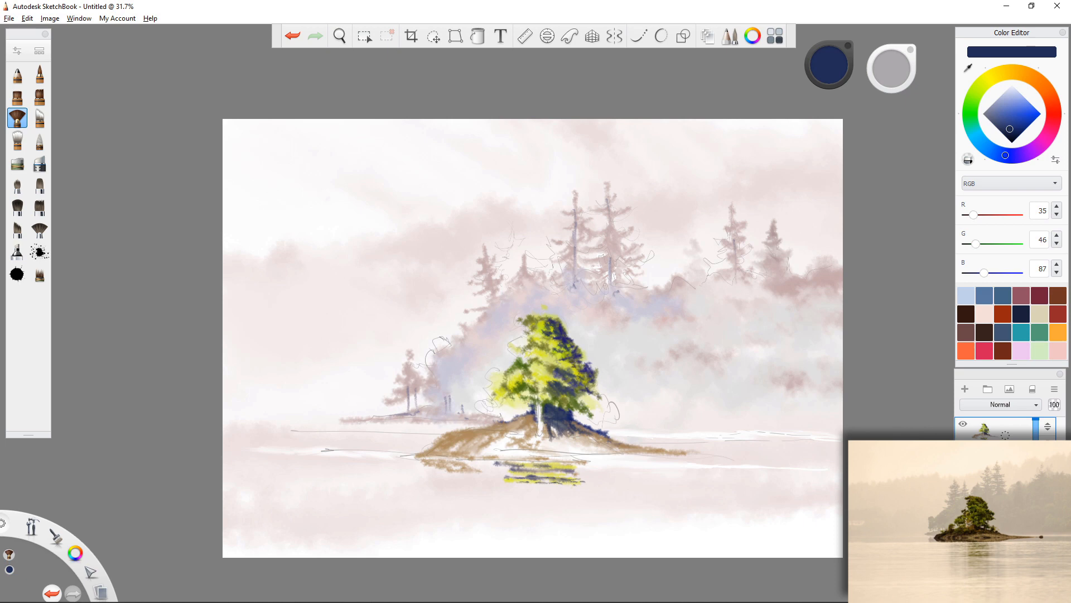
pyautogui.moveTo(569, 367)
pyautogui.mouseDown()
pyautogui.moveTo(540, 352)
pyautogui.moveTo(539, 326)
pyautogui.moveTo(515, 328)
pyautogui.moveTo(531, 349)
pyautogui.moveTo(517, 357)
pyautogui.moveTo(528, 362)
pyautogui.mouseUp()
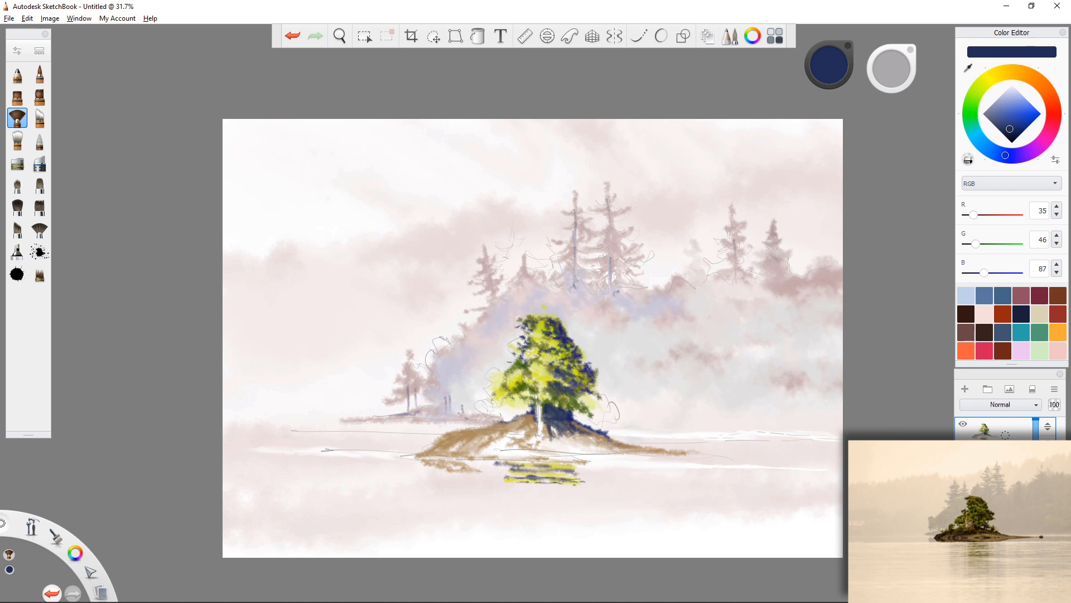
pyautogui.moveTo(514, 366); pyautogui.dragTo(513, 374)
# Shade both upper slopes of the island's mound with reddish brown (RGB 101, 52, 42)
pyautogui.click(1044, 87)
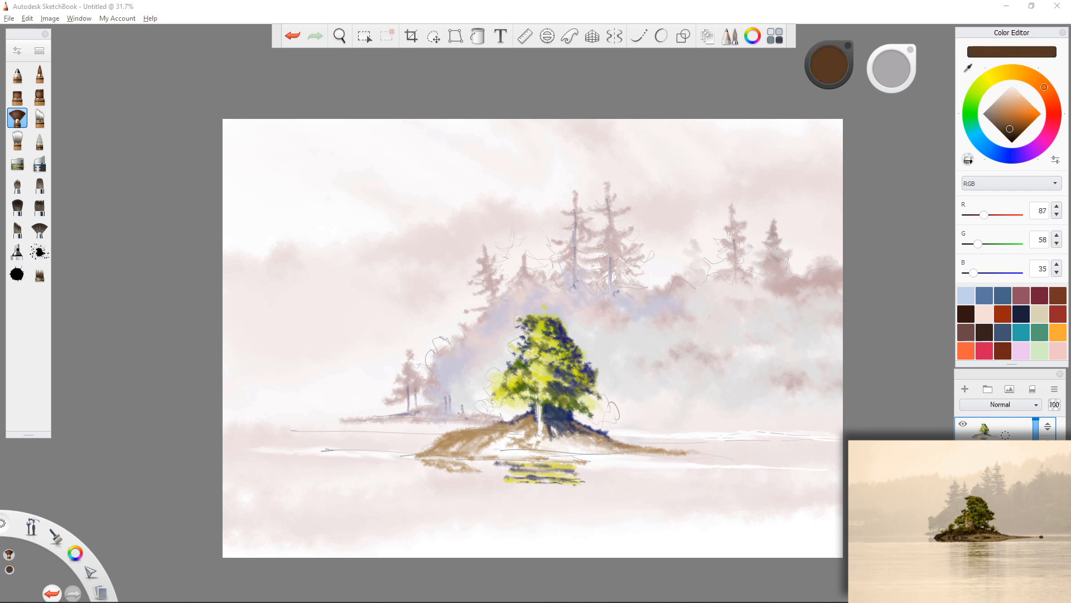
pyautogui.moveTo(1004, 110); pyautogui.dragTo(1002, 120)
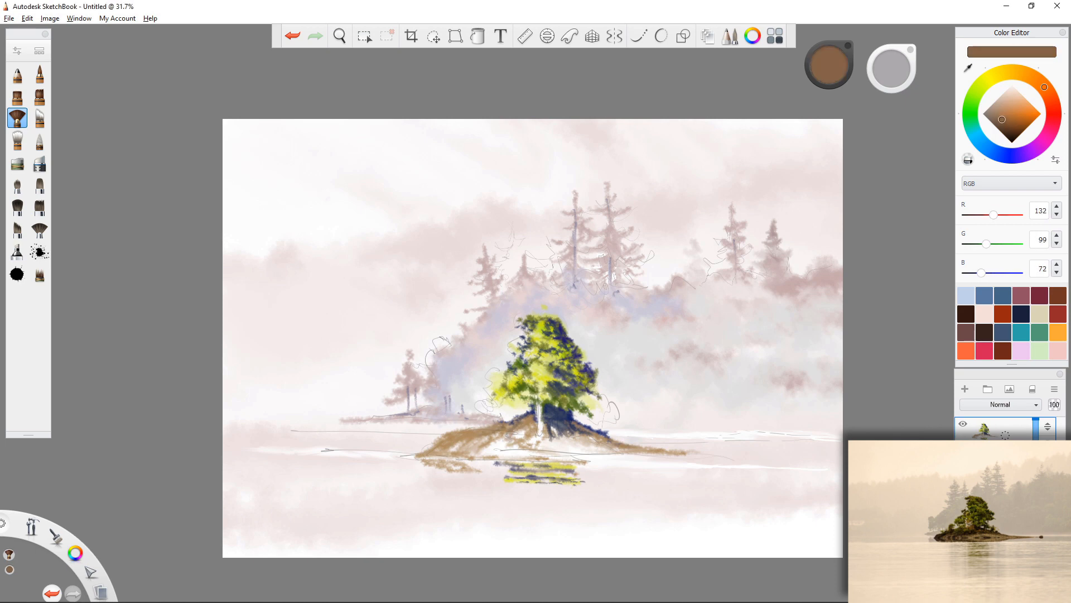
pyautogui.click(1053, 103)
pyautogui.click(1008, 125)
pyautogui.click(1053, 104)
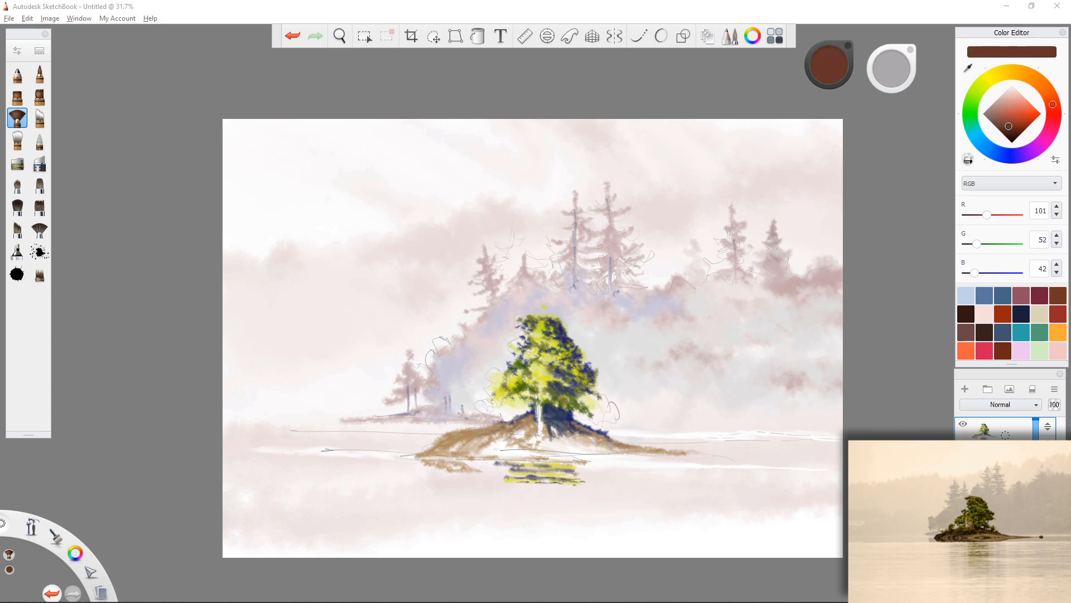
pyautogui.moveTo(505, 433)
pyautogui.mouseDown()
pyautogui.moveTo(438, 447)
pyautogui.moveTo(490, 431)
pyautogui.moveTo(466, 442)
pyautogui.mouseUp()
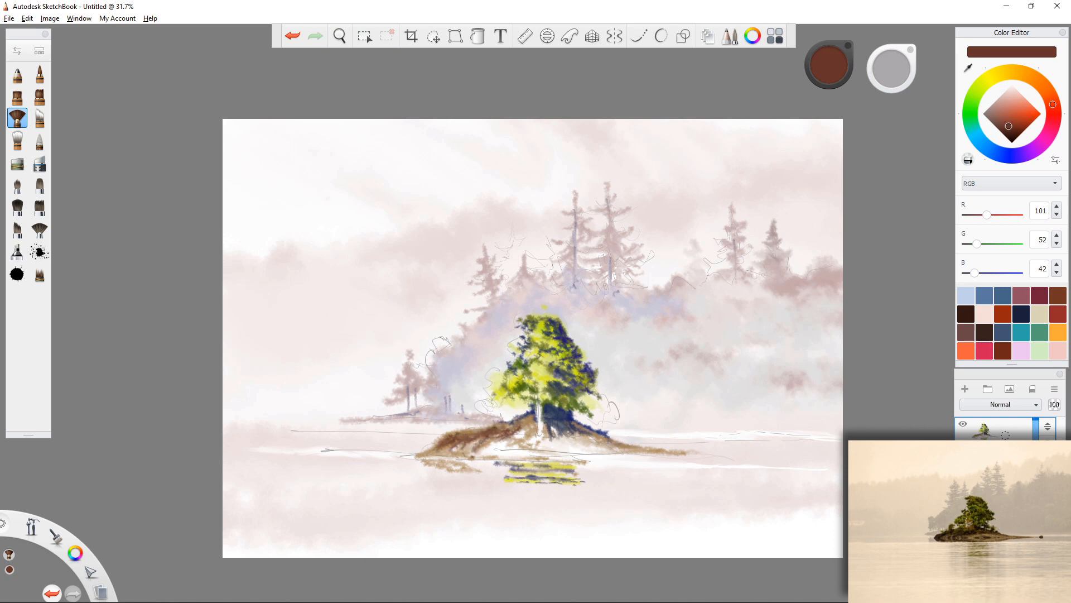
pyautogui.moveTo(573, 430); pyautogui.dragTo(651, 446)
# Dab lower foliage highlights onto the tree in pale yellow-green (RGB 219, 227, 151) and vivid yellow-green (RGB 208, 229, 21)
pyautogui.keyDown('alt'); pyautogui.click(542, 416); pyautogui.keyUp('alt')
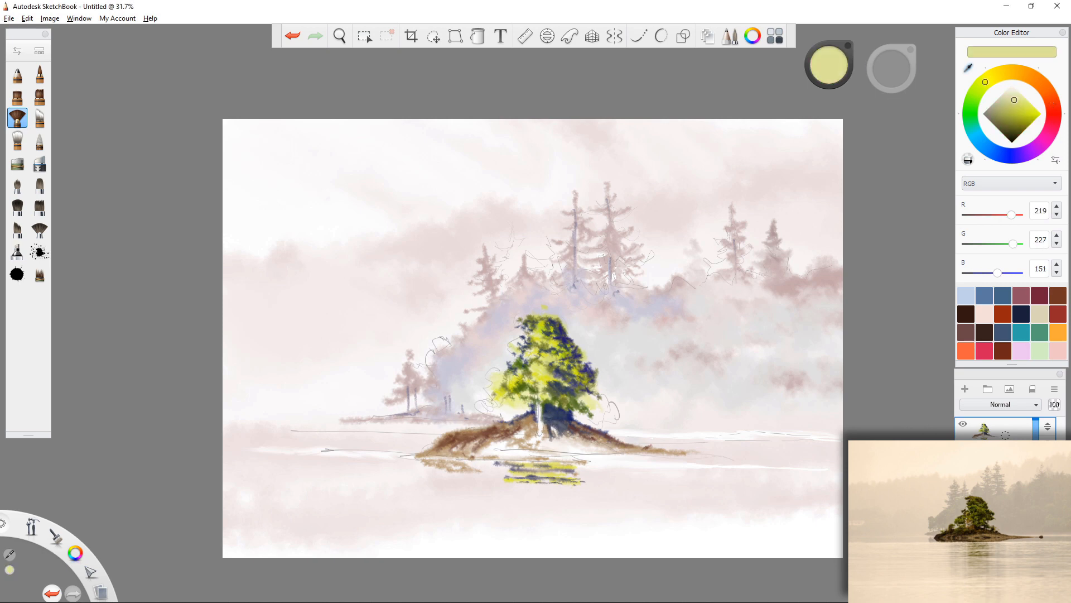
pyautogui.moveTo(544, 413)
pyautogui.mouseDown()
pyautogui.moveTo(570, 425)
pyautogui.moveTo(564, 409)
pyautogui.mouseUp()
pyautogui.click(550, 398)
pyautogui.click(559, 399)
pyautogui.click(561, 392)
pyautogui.click(553, 397)
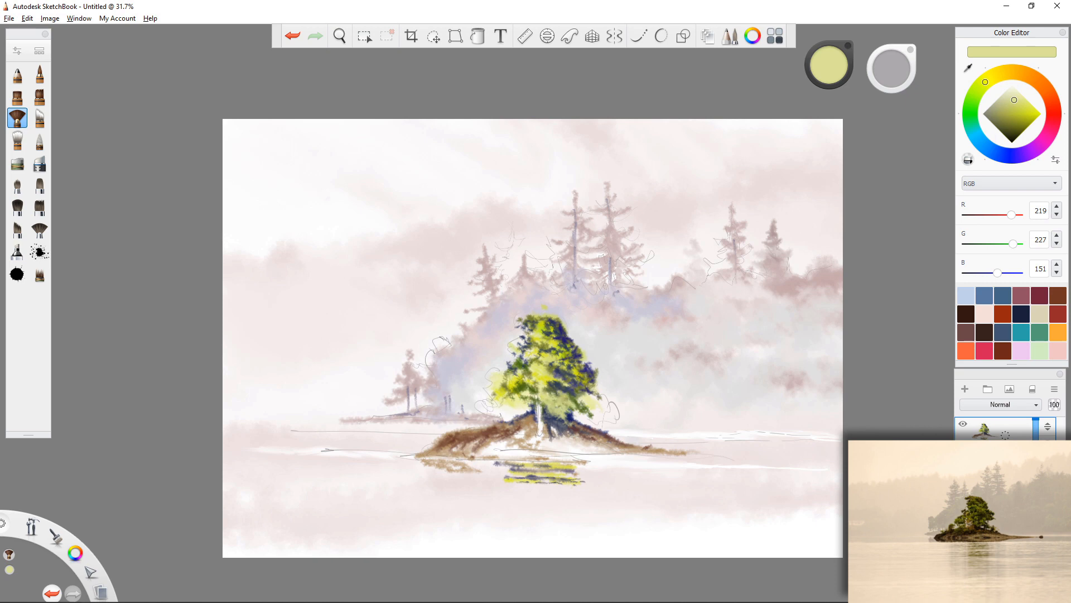
pyautogui.moveTo(570, 412); pyautogui.dragTo(572, 419)
pyautogui.click(1030, 115)
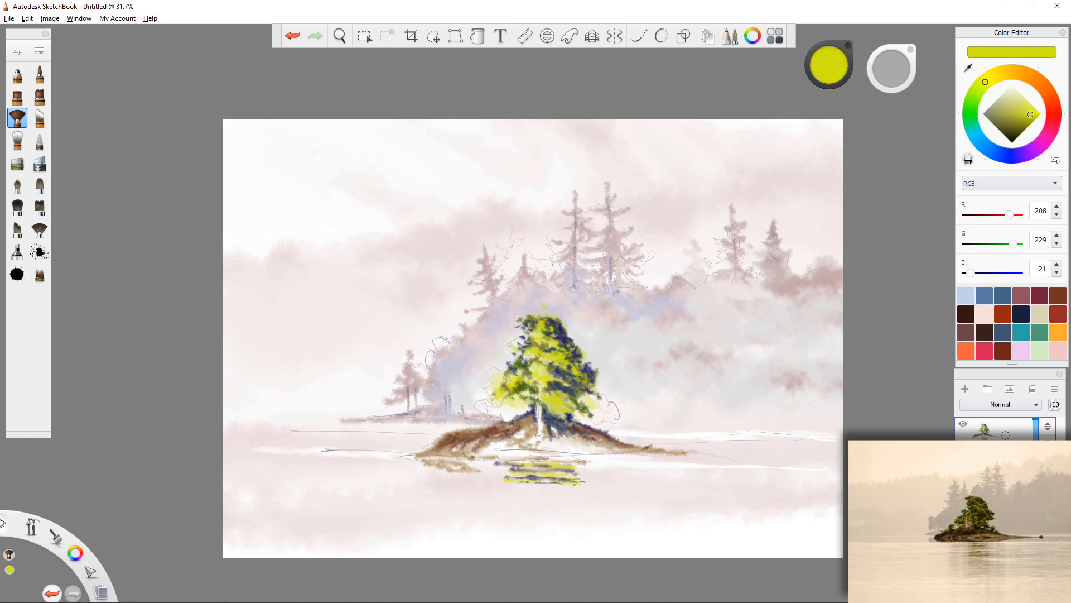
# Break up the tree's bright foliage and extend its lower right edge with dabs of sampled slate grey (RGB 66, 74, 86)
pyautogui.keyDown('alt'); pyautogui.click(558, 410); pyautogui.keyUp('alt')
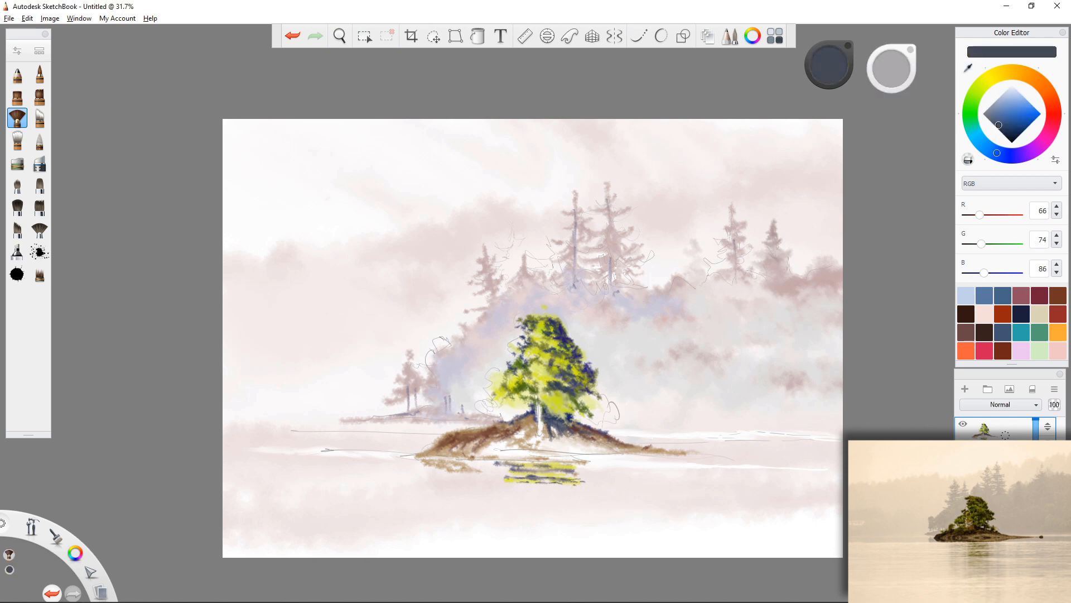
pyautogui.click(552, 356)
pyautogui.click(549, 365)
pyautogui.moveTo(546, 358); pyautogui.dragTo(540, 371)
pyautogui.click(530, 375)
pyautogui.click(534, 377)
pyautogui.moveTo(572, 397)
pyautogui.mouseDown()
pyautogui.moveTo(552, 404)
pyautogui.moveTo(567, 404)
pyautogui.moveTo(555, 395)
pyautogui.mouseUp()
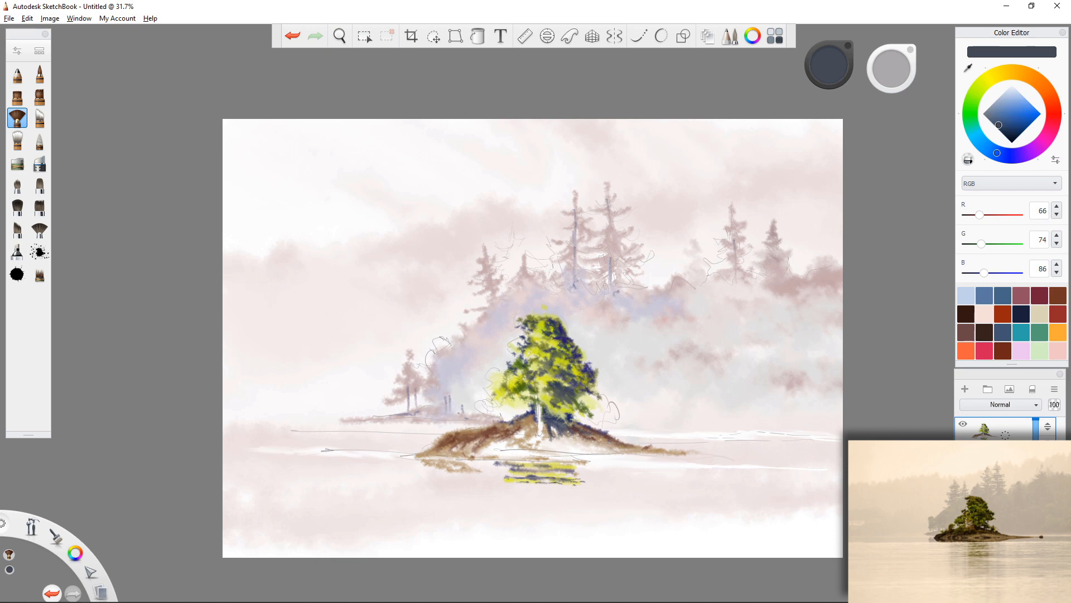
pyautogui.moveTo(596, 375); pyautogui.dragTo(607, 393)
# Roughen the treetop and the crown's upper edges with slate grey leaf dabs using a size 71 brush
pyautogui.press('[')
pyautogui.press('[')
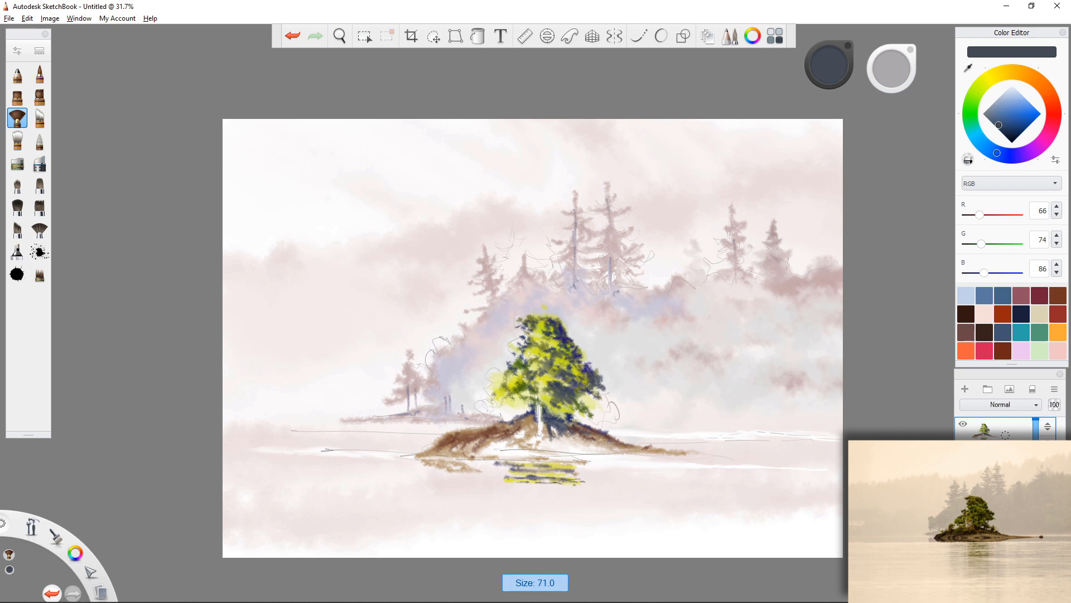
pyautogui.click(541, 320)
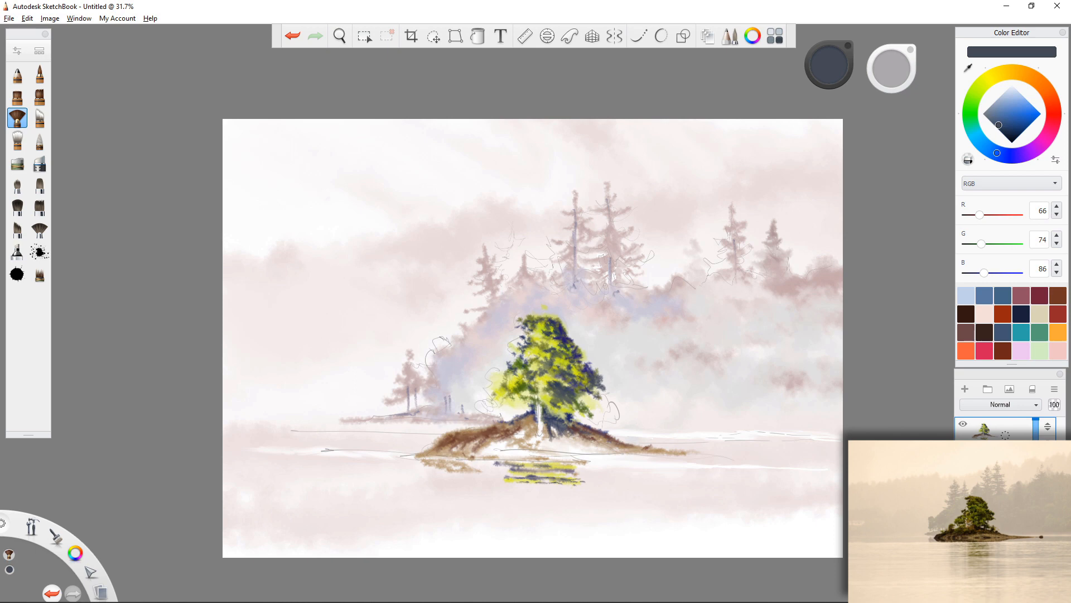
pyautogui.moveTo(539, 319); pyautogui.dragTo(576, 340)
pyautogui.click(553, 317)
pyautogui.click(571, 336)
pyautogui.click(581, 348)
pyautogui.click(573, 345)
pyautogui.click(583, 354)
pyautogui.click(586, 357)
pyautogui.moveTo(514, 326); pyautogui.dragTo(524, 322)
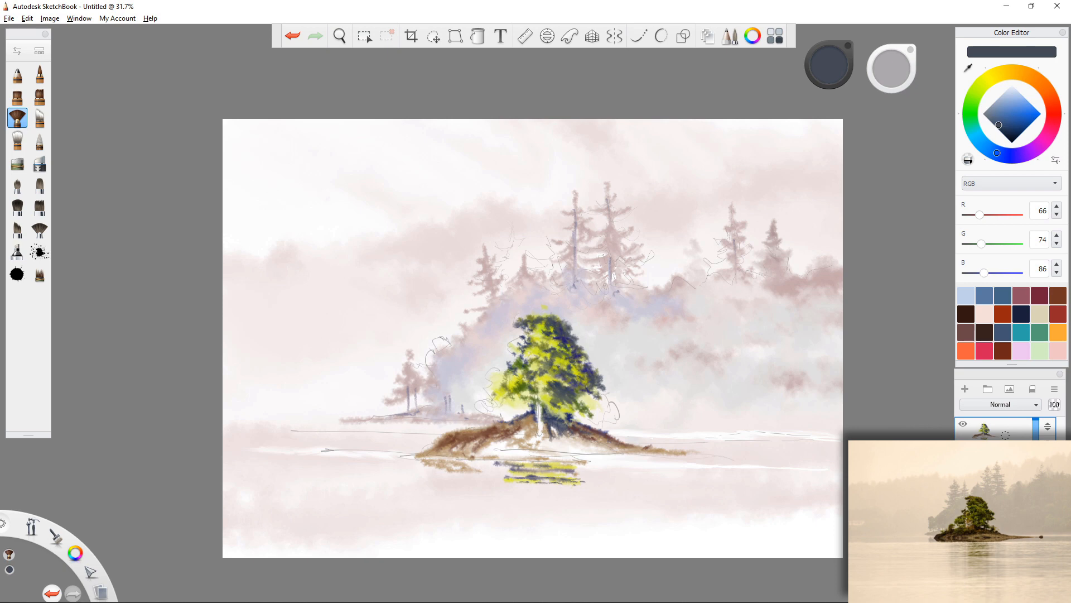
# Paint the main trunk in slate grey, then add a thin second trunk under the left foliage with a resized brush
pyautogui.moveTo(537, 363)
pyautogui.mouseDown()
pyautogui.moveTo(552, 398)
pyautogui.moveTo(543, 399)
pyautogui.moveTo(561, 413)
pyautogui.moveTo(536, 419)
pyautogui.moveTo(564, 434)
pyautogui.mouseUp()
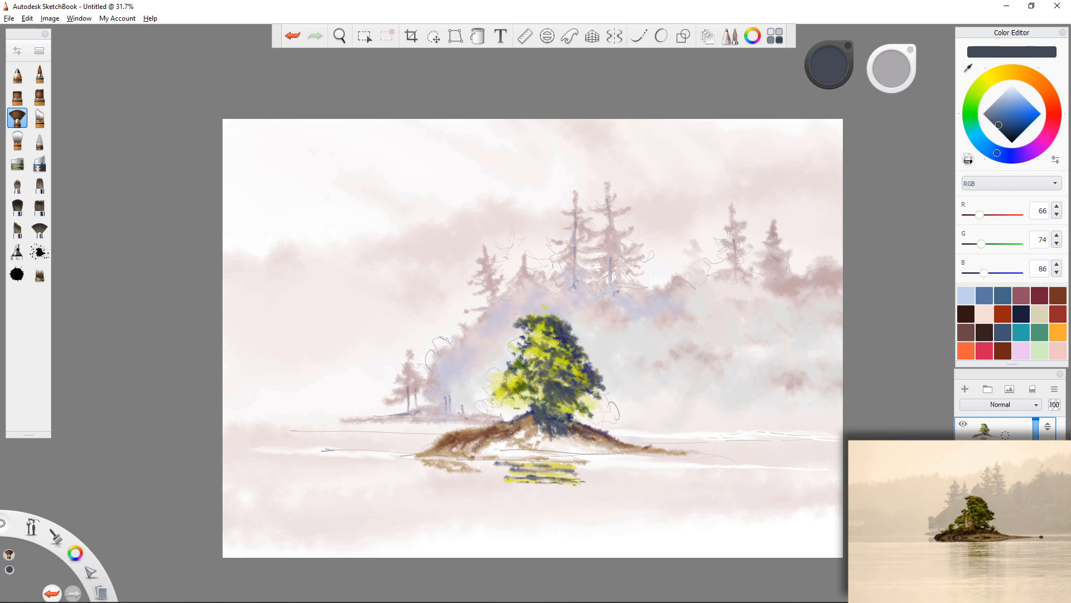
pyautogui.press(']')
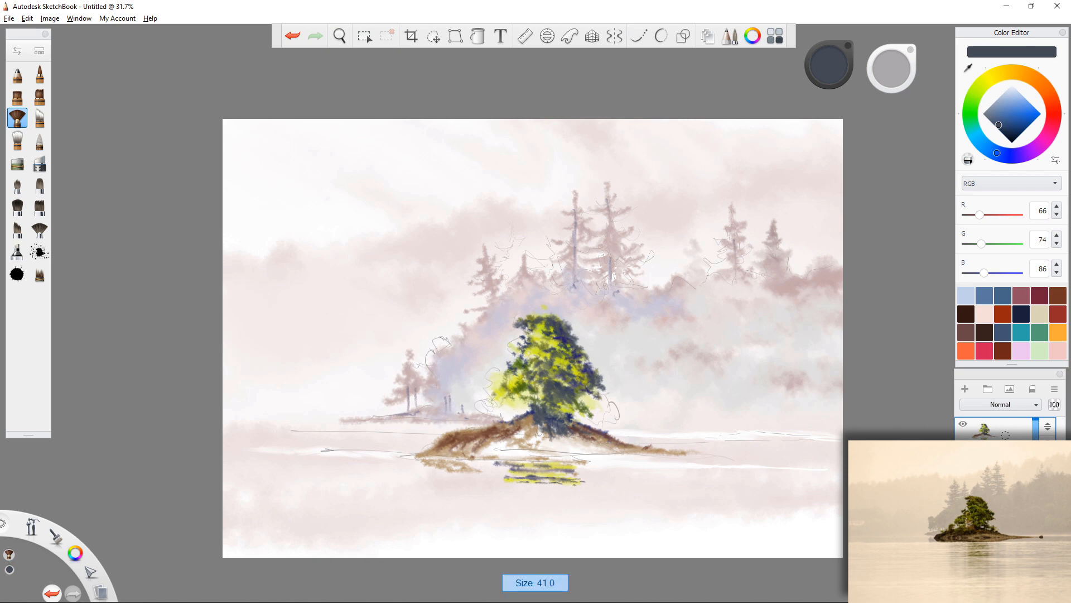
pyautogui.press('[')
pyautogui.press(']')
pyautogui.press(']')
pyautogui.press(']')
pyautogui.press(']')
pyautogui.moveTo(514, 418); pyautogui.dragTo(513, 399)
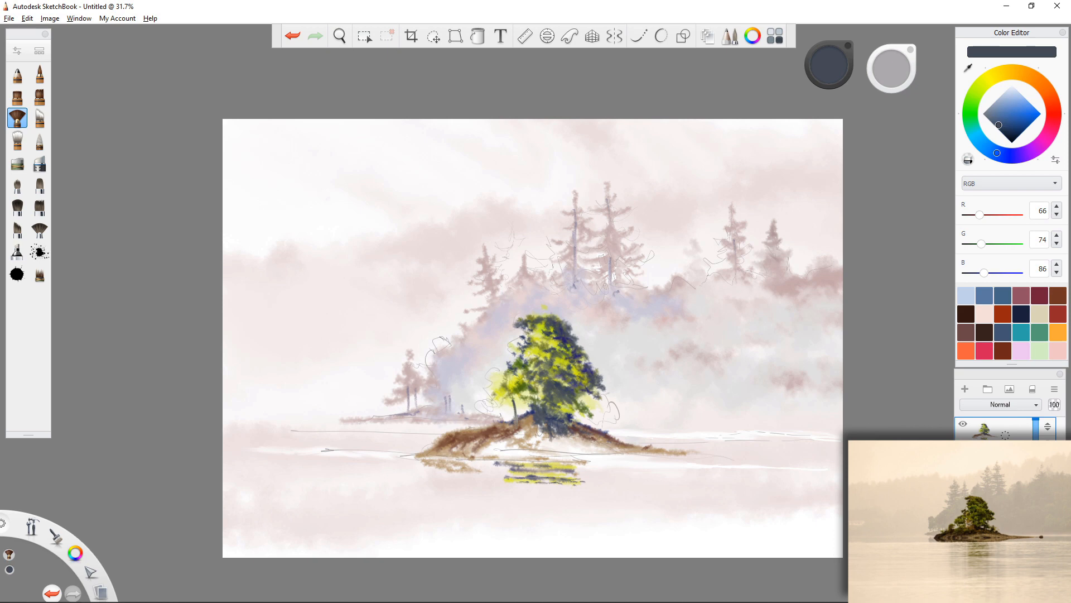
# Paint a small slate grey tree with thin trunks and clumped foliage on the mound's left slope
pyautogui.moveTo(491, 435); pyautogui.dragTo(481, 410)
pyautogui.press(']')
pyautogui.press(']')
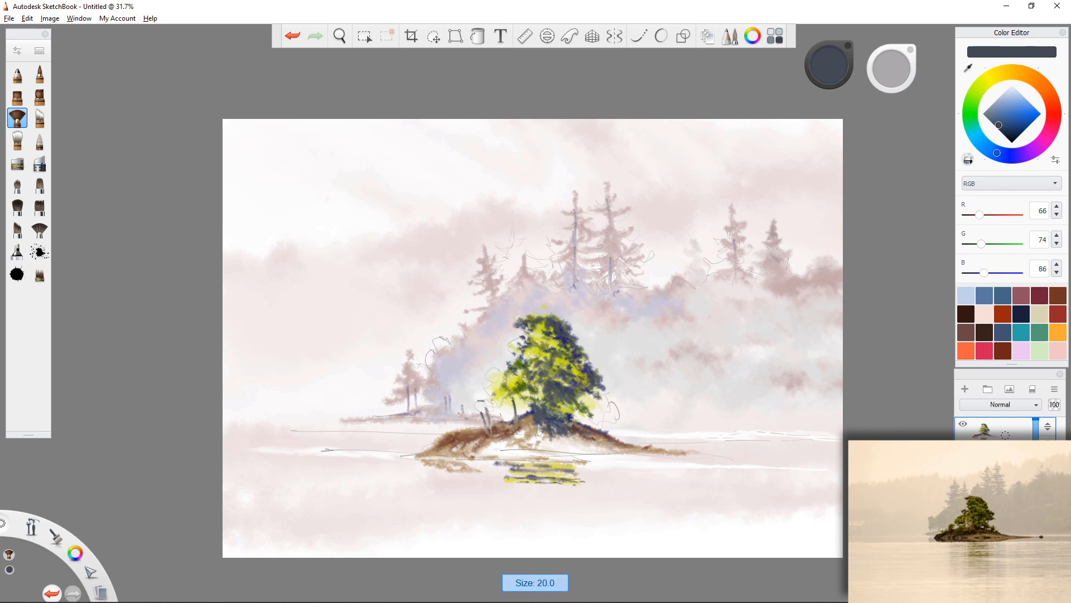
pyautogui.moveTo(474, 399)
pyautogui.mouseDown()
pyautogui.moveTo(495, 406)
pyautogui.moveTo(480, 397)
pyautogui.moveTo(488, 387)
pyautogui.moveTo(468, 409)
pyautogui.moveTo(474, 416)
pyautogui.mouseUp()
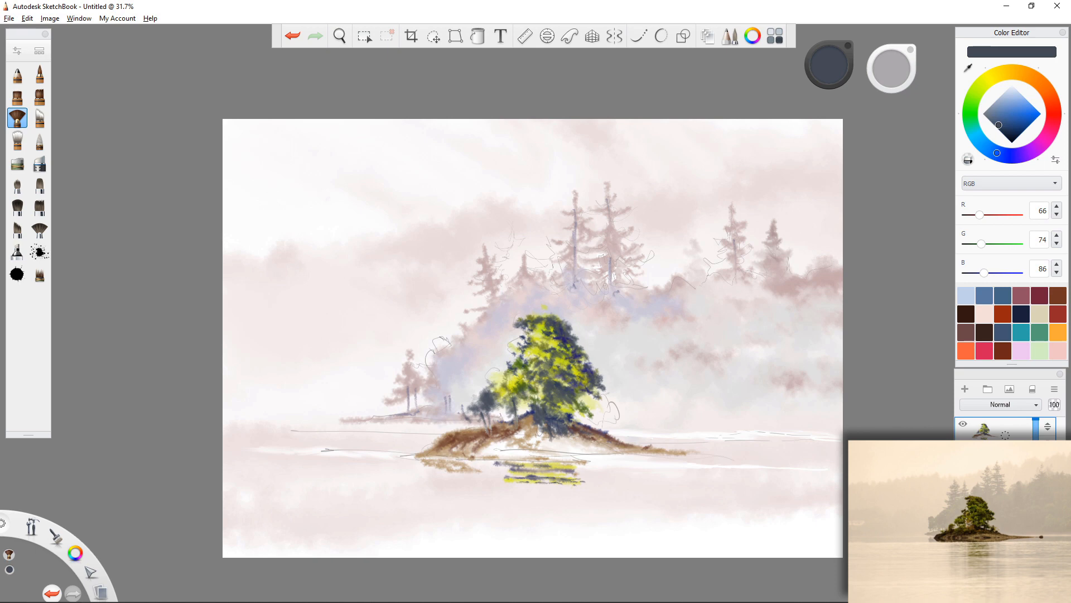
# Dab mid green (RGB 126, 160, 34) into the main tree's foliage and onto the small tree on the mound's left slope
pyautogui.click(977, 91)
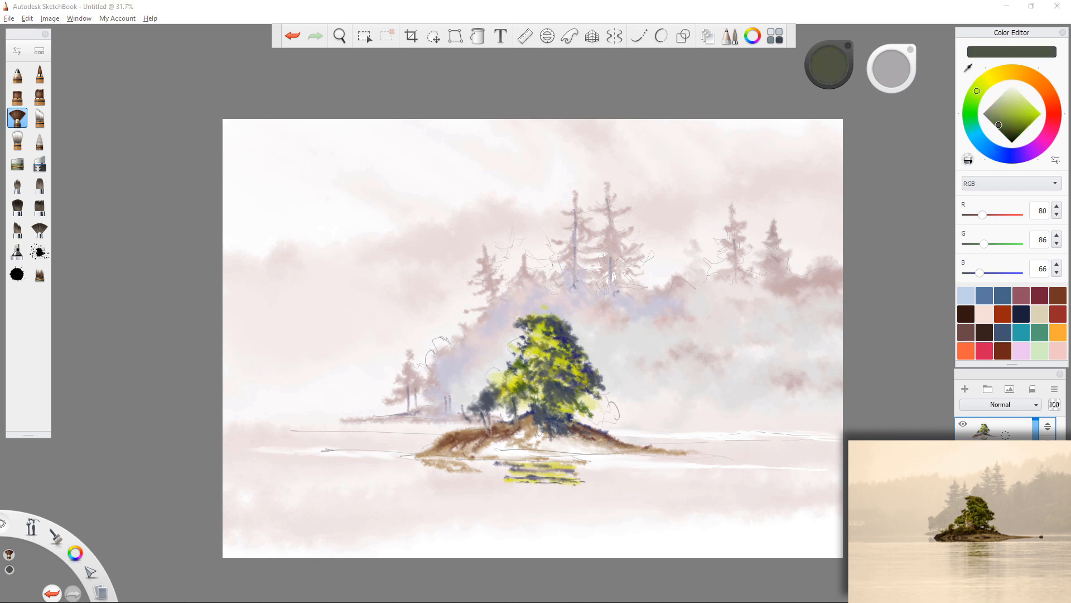
pyautogui.moveTo(1026, 114); pyautogui.dragTo(1018, 120)
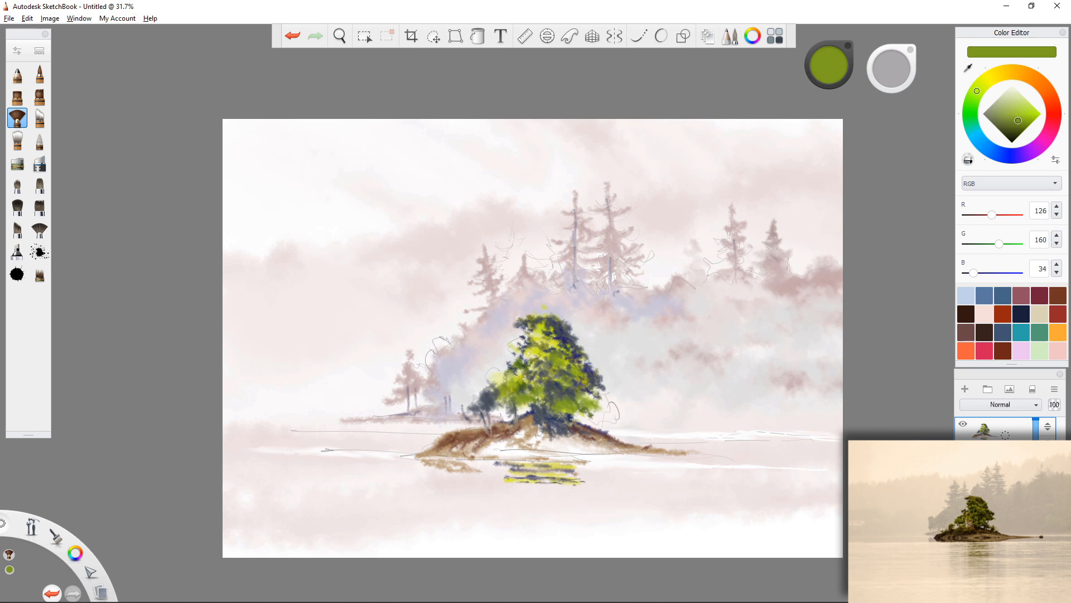
pyautogui.moveTo(500, 377); pyautogui.dragTo(494, 375)
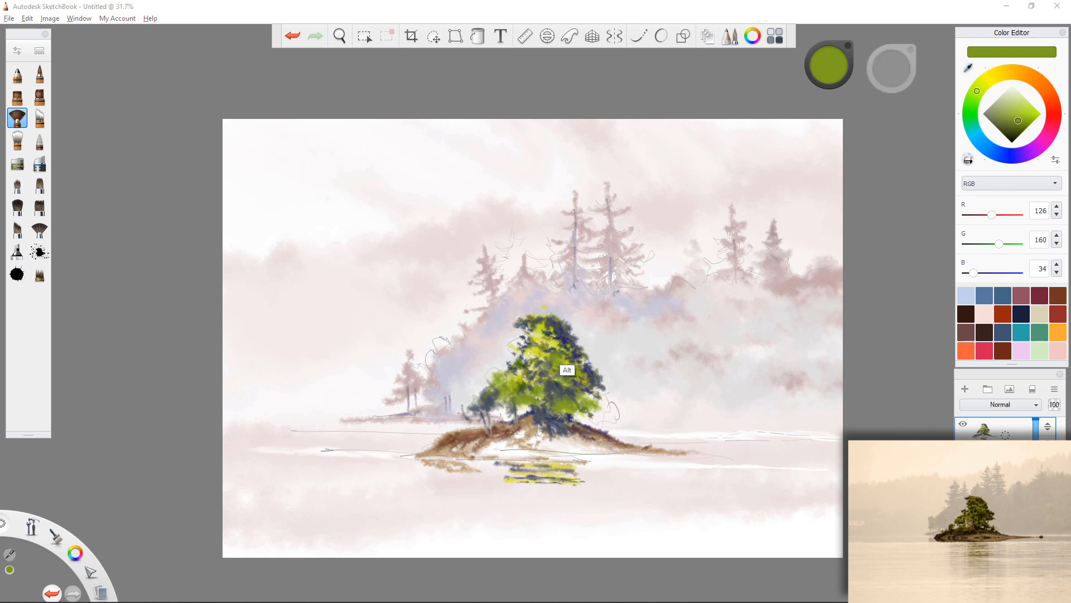
# Deepen the main tree's lower right shadows and the water reflection below it with sampled navy (RGB 46, 40, 103)
pyautogui.keyDown('alt'); pyautogui.click(564, 371); pyautogui.keyUp('alt')
pyautogui.moveTo(561, 379)
pyautogui.mouseDown()
pyautogui.moveTo(611, 409)
pyautogui.moveTo(575, 411)
pyautogui.moveTo(611, 418)
pyautogui.mouseUp()
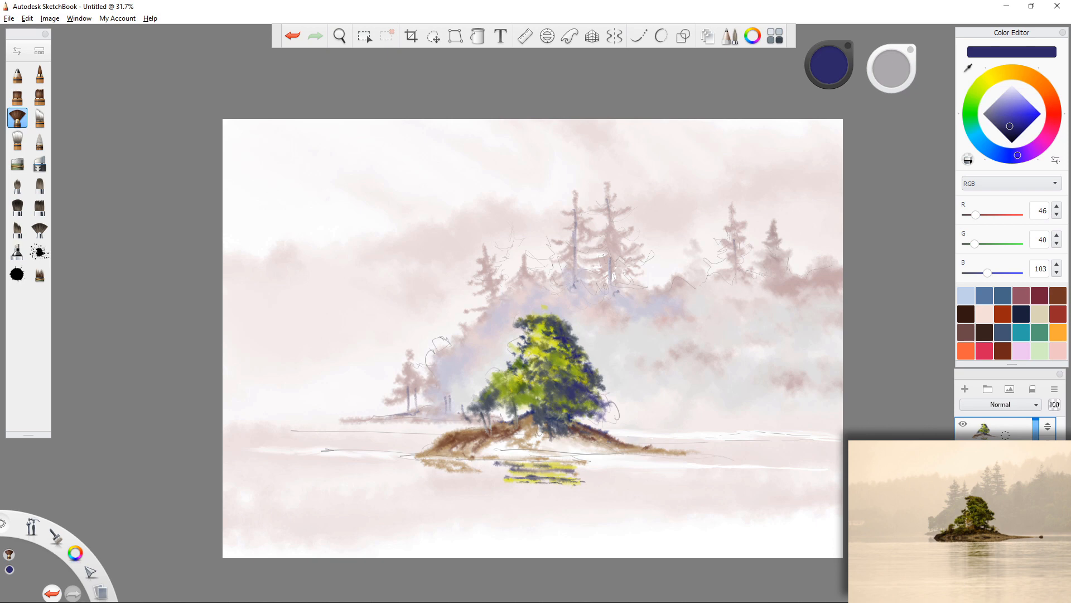
pyautogui.moveTo(578, 437); pyautogui.dragTo(614, 449)
pyautogui.moveTo(539, 430)
pyautogui.mouseDown()
pyautogui.moveTo(528, 438)
pyautogui.moveTo(565, 440)
pyautogui.moveTo(575, 464)
pyautogui.moveTo(500, 459)
pyautogui.moveTo(611, 462)
pyautogui.moveTo(558, 481)
pyautogui.moveTo(515, 478)
pyautogui.mouseUp()
# Brush light violet (RGB 157, 150, 218) under the tree's reflection, and soften the reflection with sampled pale pink (RGB 241, 233, 233)
pyautogui.click(1011, 101)
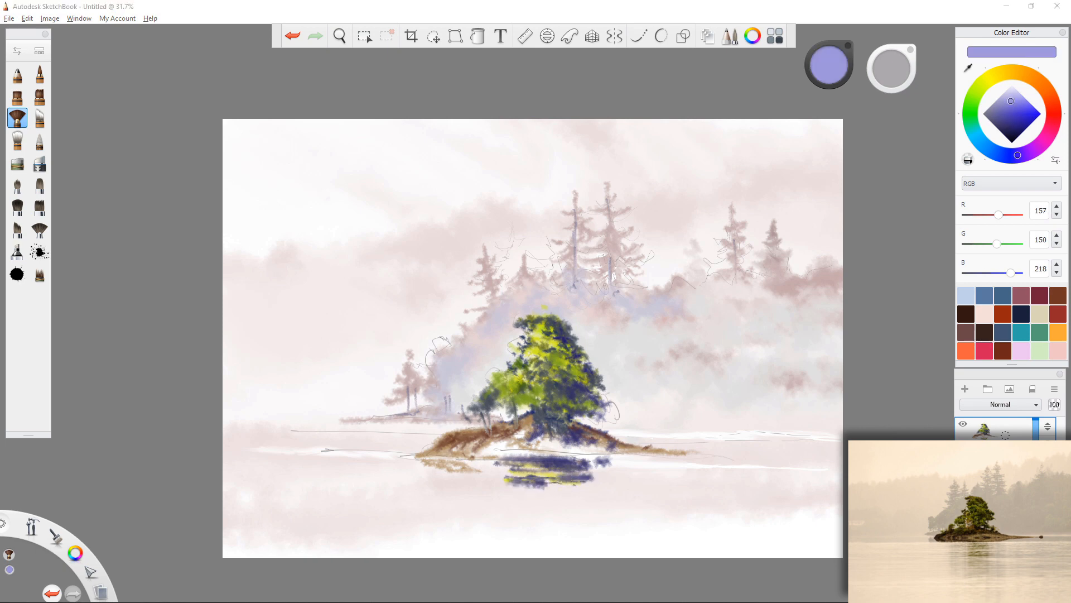
pyautogui.moveTo(590, 484)
pyautogui.mouseDown()
pyautogui.moveTo(504, 481)
pyautogui.moveTo(535, 489)
pyautogui.moveTo(613, 476)
pyautogui.moveTo(473, 480)
pyautogui.mouseUp()
pyautogui.keyDown('alt'); pyautogui.click(617, 530); pyautogui.keyUp('alt')
pyautogui.moveTo(552, 488); pyautogui.dragTo(514, 486)
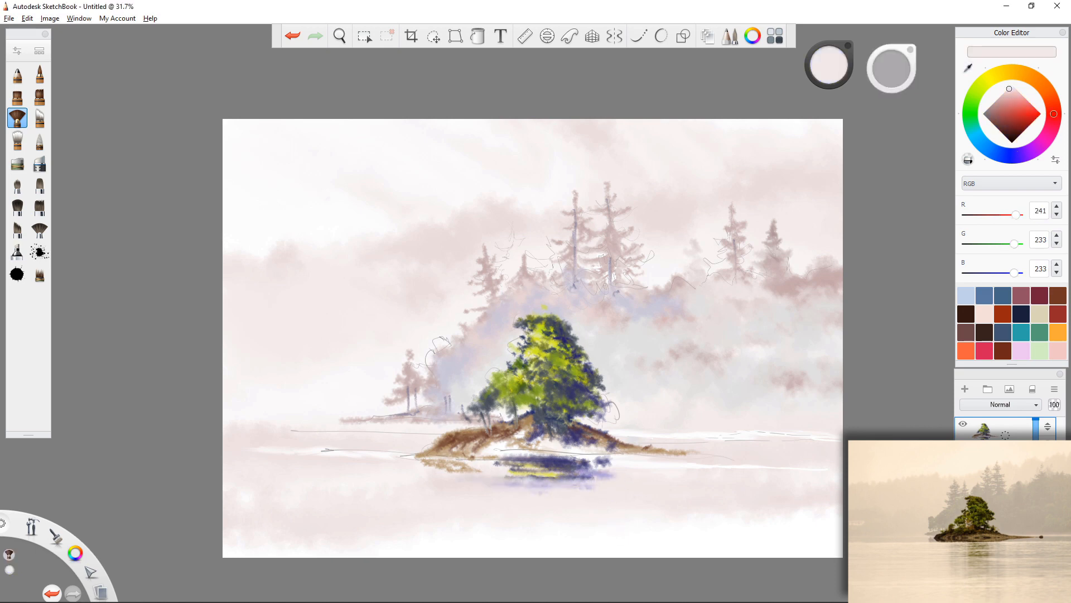
pyautogui.moveTo(611, 473)
pyautogui.mouseDown()
pyautogui.moveTo(485, 460)
pyautogui.moveTo(486, 485)
pyautogui.mouseUp()
# Trim the mound's left tip and fade the upper reflection with sampled near-white pink (RGB 248, 244, 244)
pyautogui.keyDown('alt'); pyautogui.click(670, 511); pyautogui.keyUp('alt')
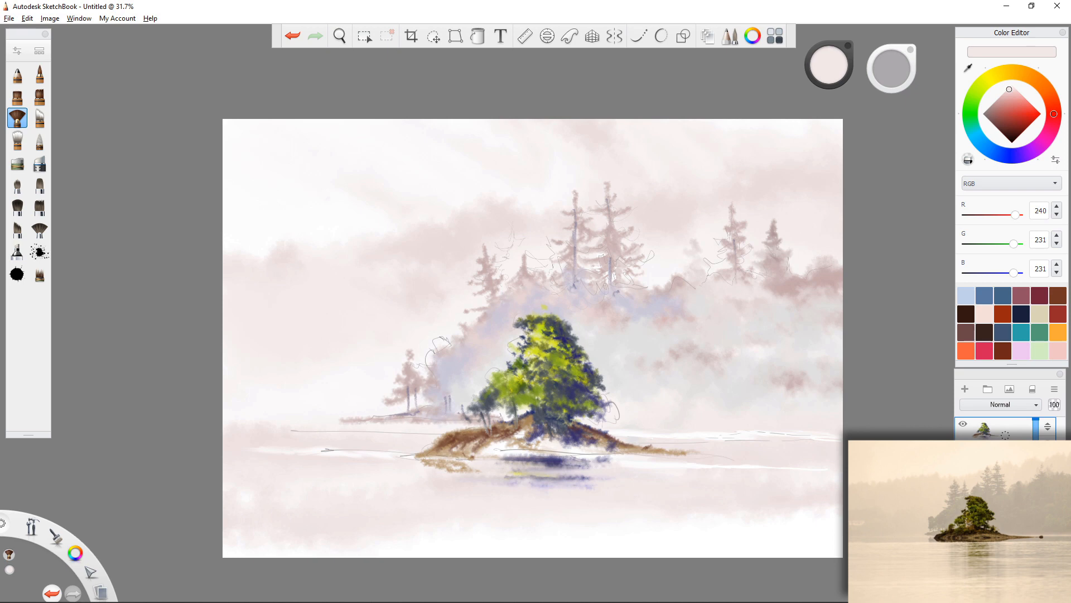
pyautogui.keyDown('alt'); pyautogui.click(382, 476); pyautogui.keyUp('alt')
pyautogui.moveTo(410, 455); pyautogui.dragTo(480, 457)
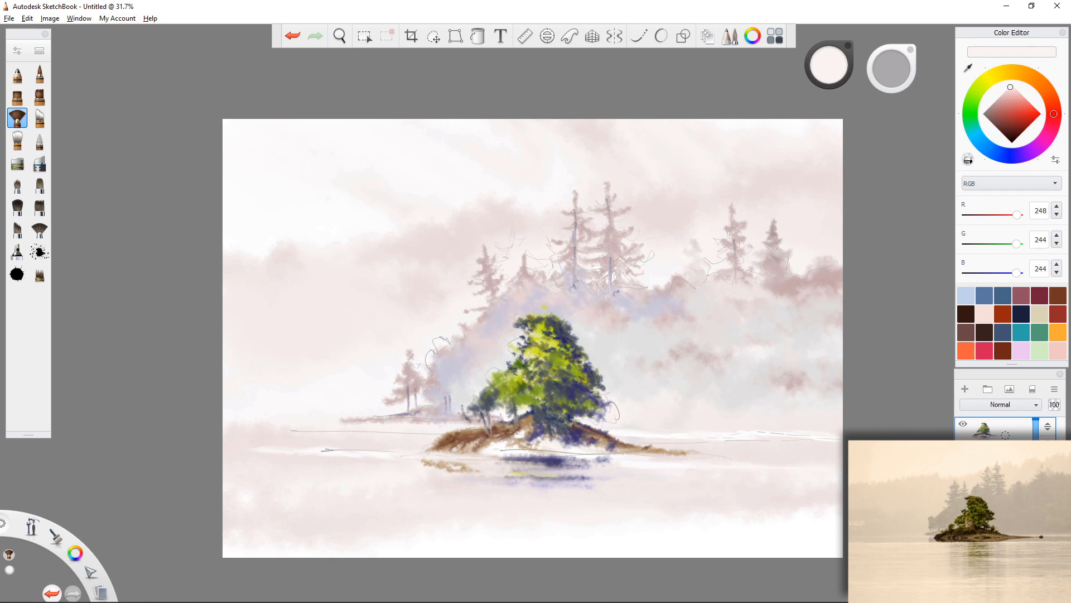
pyautogui.moveTo(575, 465)
pyautogui.mouseDown()
pyautogui.moveTo(507, 460)
pyautogui.moveTo(605, 462)
pyautogui.mouseUp()
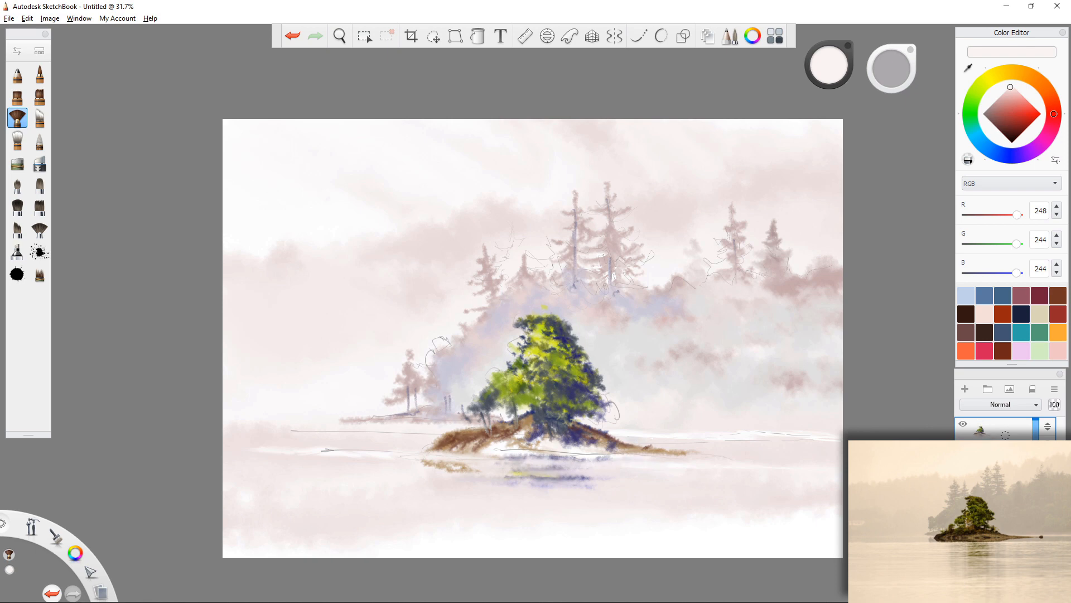
# Paint horizontal green bands for the tree's reflection and edge them with sampled dark navy strokes (RGB 56, 56, 96)
pyautogui.keyDown('alt'); pyautogui.click(539, 422); pyautogui.keyUp('alt')
pyautogui.moveTo(578, 476)
pyautogui.mouseDown()
pyautogui.moveTo(591, 476)
pyautogui.moveTo(511, 470)
pyautogui.moveTo(583, 464)
pyautogui.moveTo(550, 462)
pyautogui.moveTo(527, 489)
pyautogui.moveTo(490, 488)
pyautogui.moveTo(609, 486)
pyautogui.mouseUp()
pyautogui.keyDown('alt'); pyautogui.click(552, 397); pyautogui.keyUp('alt')
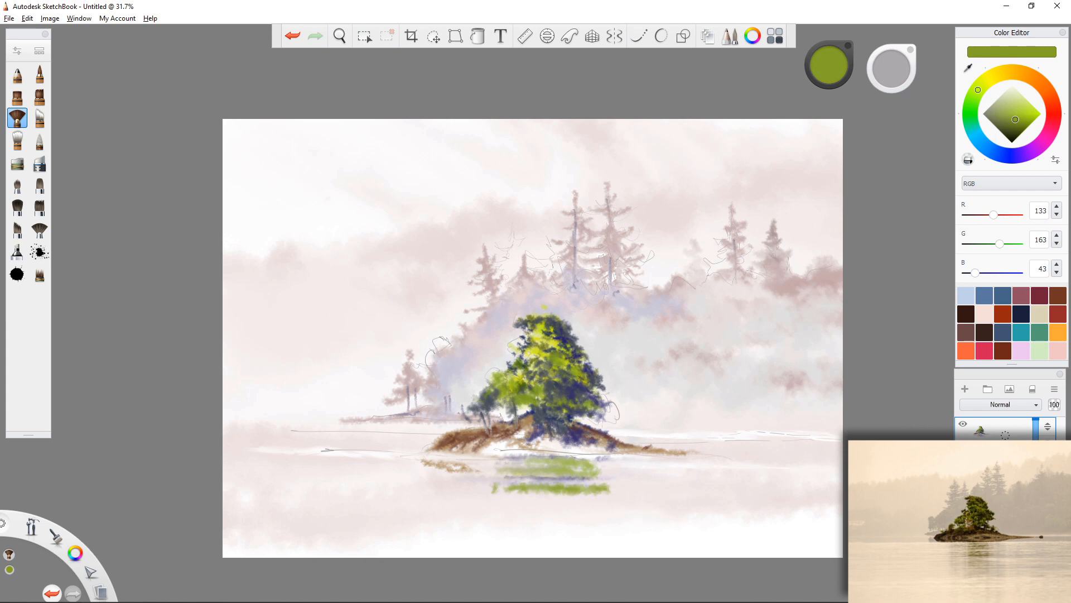
pyautogui.keyDown('alt'); pyautogui.click(578, 391); pyautogui.keyUp('alt')
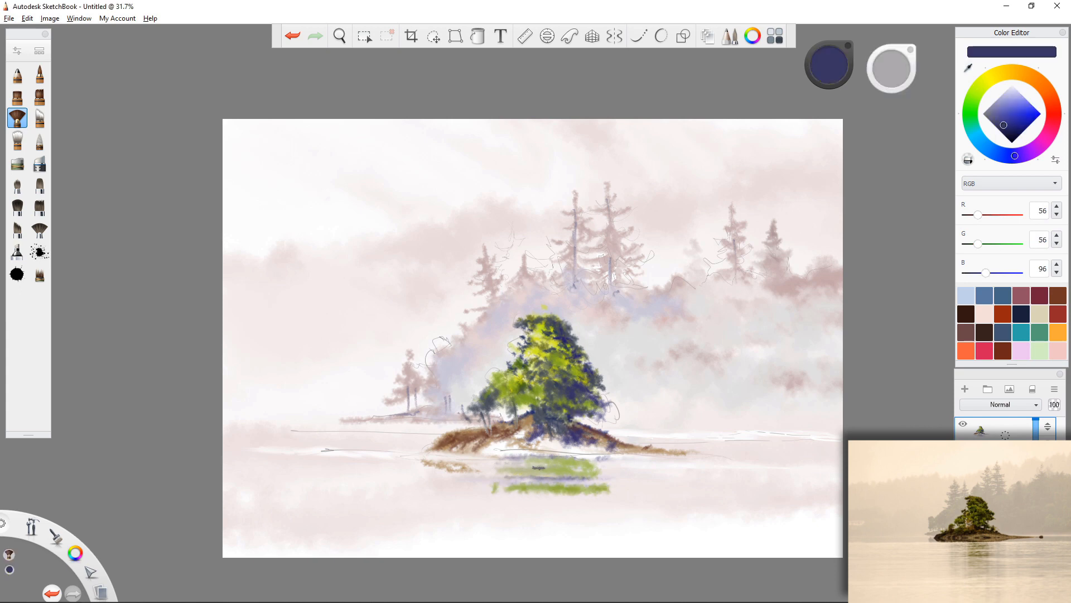
pyautogui.moveTo(538, 468)
pyautogui.mouseDown()
pyautogui.moveTo(501, 468)
pyautogui.moveTo(603, 470)
pyautogui.moveTo(547, 487)
pyautogui.moveTo(490, 486)
pyautogui.moveTo(608, 492)
pyautogui.moveTo(512, 498)
pyautogui.mouseUp()
# Add light yellow-green reflection bands (RGB 175, 194, 92) in the water below the navy strokes
pyautogui.press('alt')
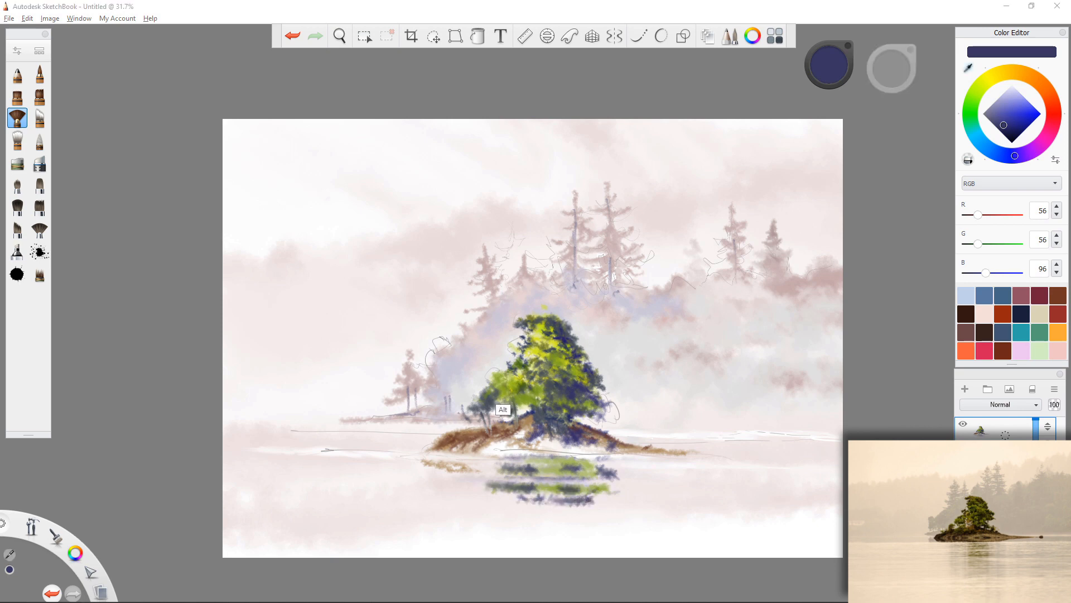
pyautogui.click(498, 416)
pyautogui.moveTo(591, 504)
pyautogui.mouseDown()
pyautogui.moveTo(508, 506)
pyautogui.moveTo(602, 511)
pyautogui.moveTo(465, 515)
pyautogui.moveTo(616, 525)
pyautogui.moveTo(580, 528)
pyautogui.moveTo(605, 542)
pyautogui.mouseUp()
# Break the upper reflection into thin horizontal ripples with sampled pale pink (RGB 240, 232, 232), reducing the brush to size 25
pyautogui.press('alt')
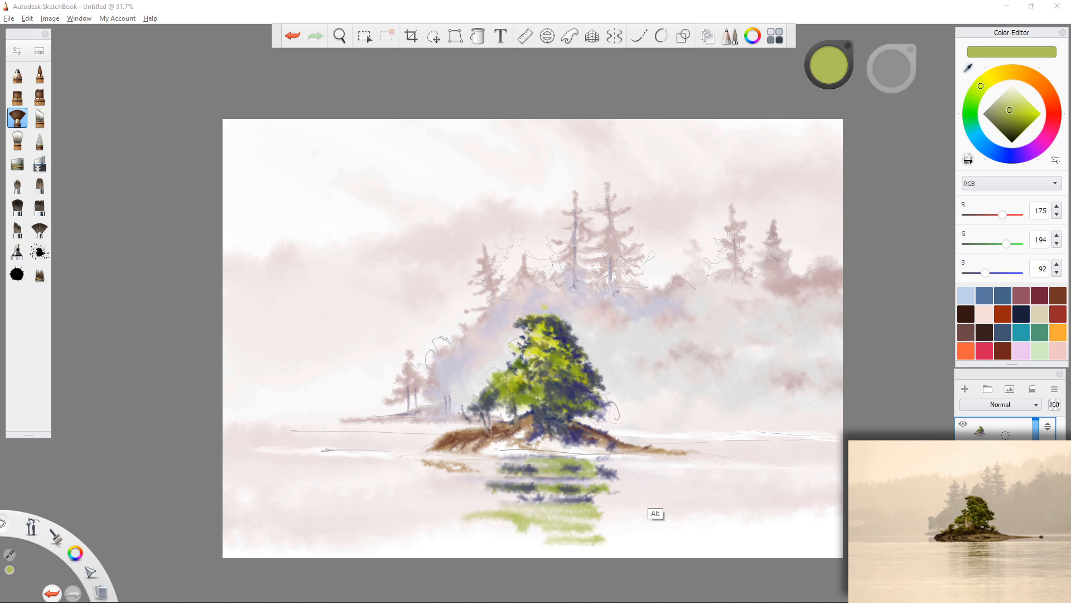
pyautogui.click(649, 509)
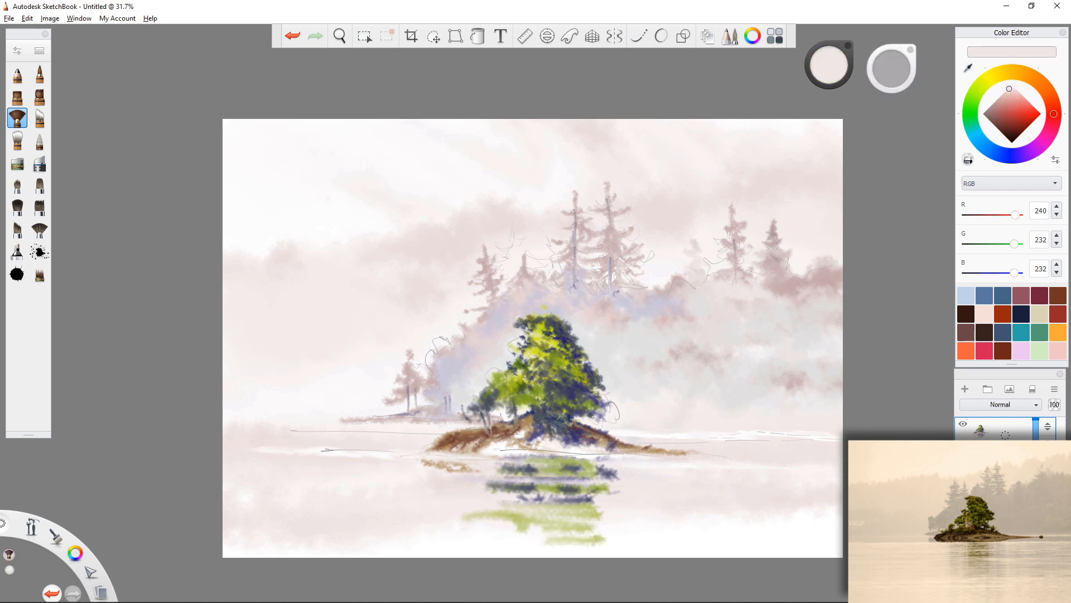
pyautogui.moveTo(613, 467); pyautogui.dragTo(511, 465)
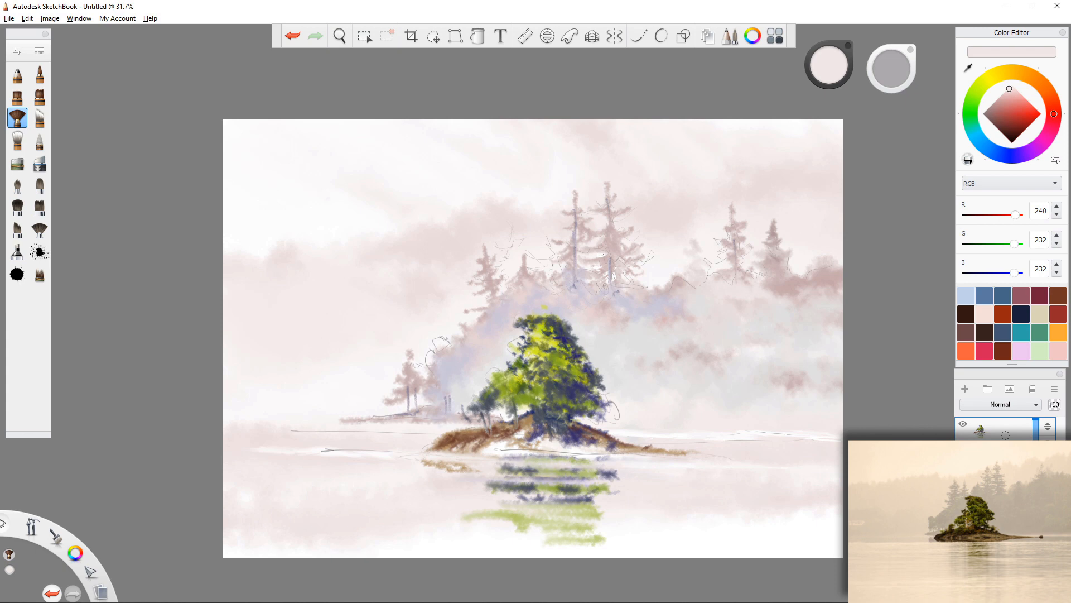
pyautogui.press('alt')
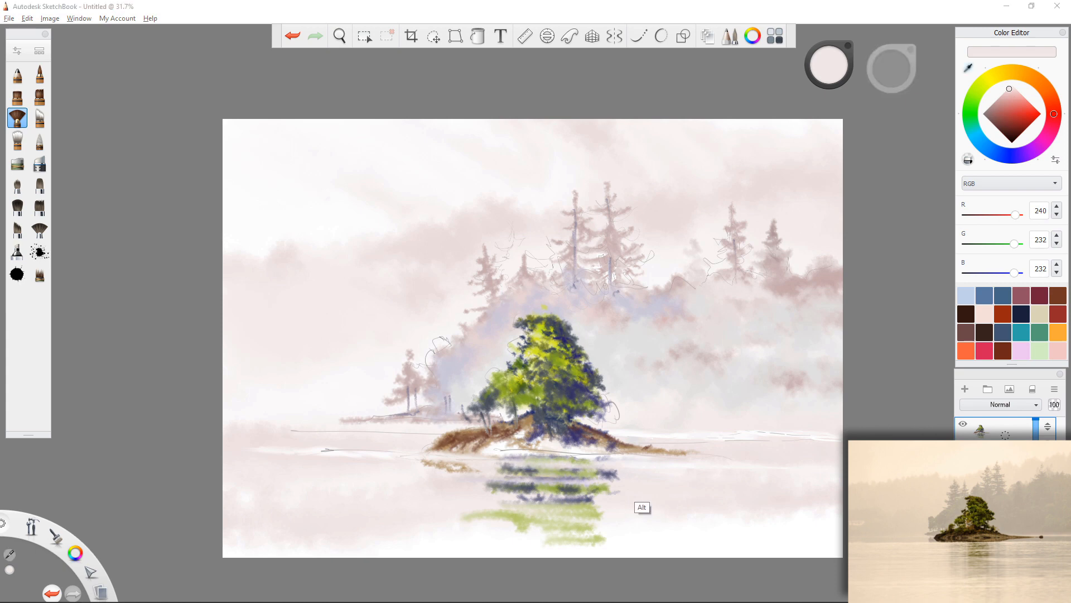
pyautogui.press('[')
pyautogui.press('[')
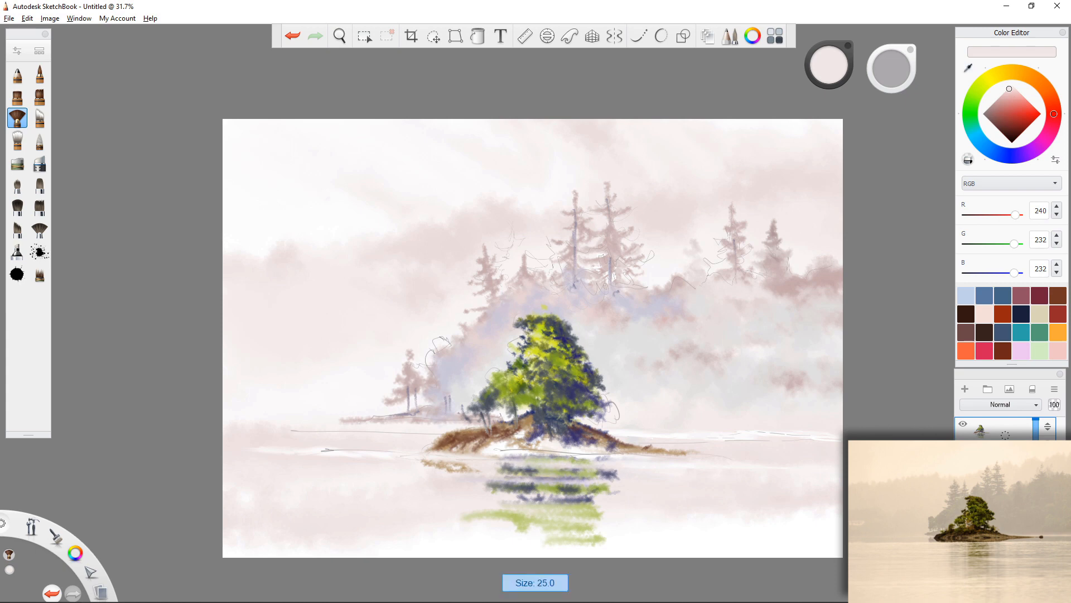
pyautogui.moveTo(617, 476)
pyautogui.mouseDown()
pyautogui.moveTo(475, 470)
pyautogui.moveTo(497, 464)
pyautogui.moveTo(539, 487)
pyautogui.moveTo(600, 490)
pyautogui.moveTo(446, 488)
pyautogui.mouseUp()
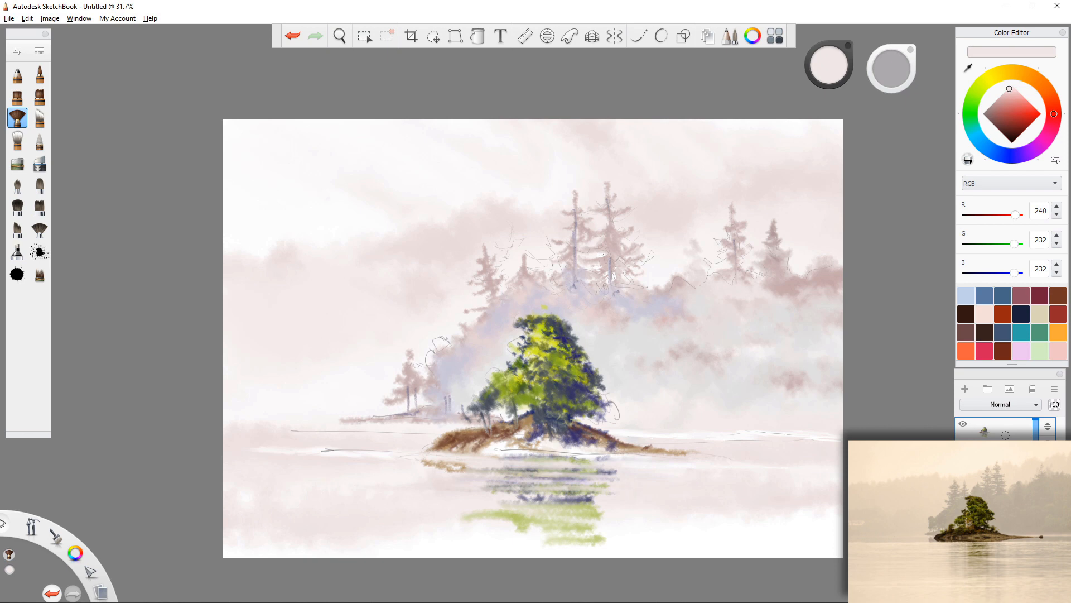
pyautogui.moveTo(518, 501)
pyautogui.mouseDown()
pyautogui.moveTo(646, 504)
pyautogui.moveTo(621, 502)
pyautogui.moveTo(609, 458)
pyautogui.mouseUp()
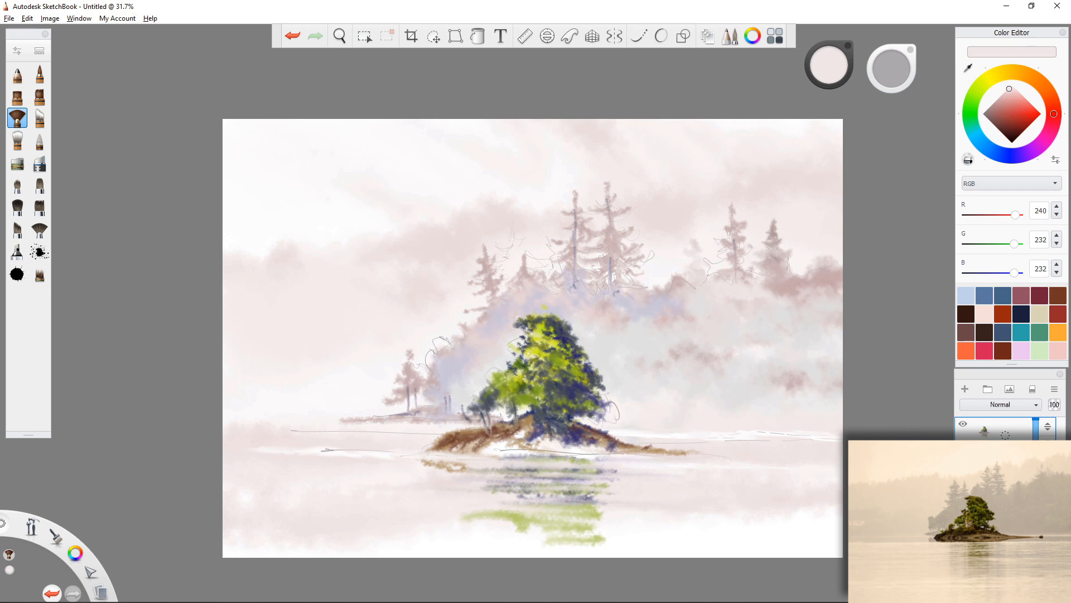
pyautogui.keyDown('alt'); pyautogui.click(604, 472); pyautogui.keyUp('alt')
pyautogui.moveTo(642, 460); pyautogui.dragTo(592, 463)
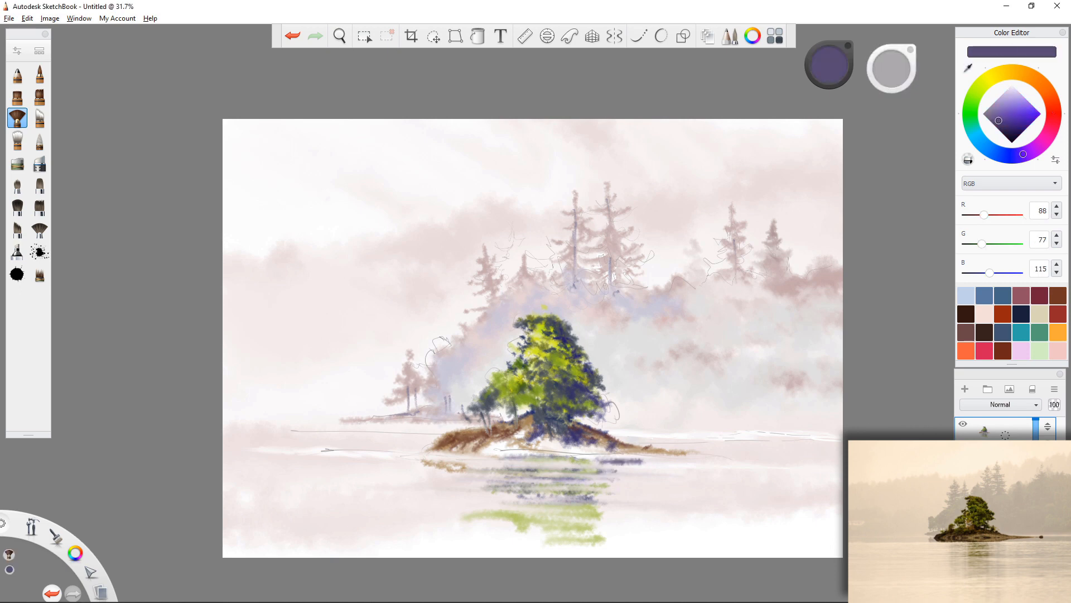
pyautogui.keyDown('alt'); pyautogui.click(641, 478); pyautogui.keyUp('alt')
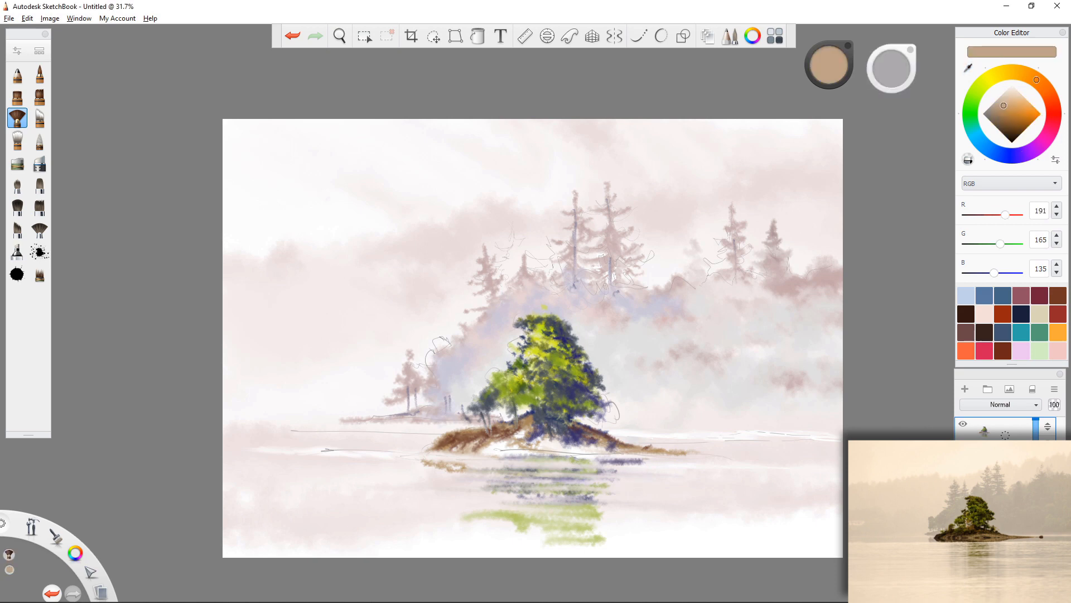
pyautogui.hotkey('ctrl', 'z')
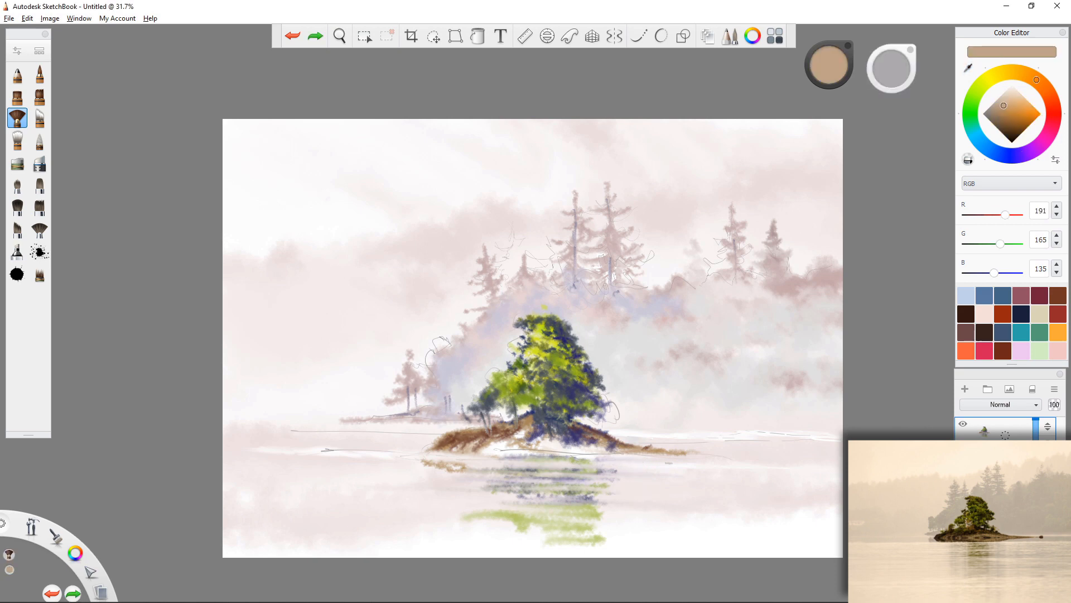
# Paint tan reflections (RGB 191, 165, 135) in the water beneath the mound's right and left shores
pyautogui.moveTo(672, 461); pyautogui.dragTo(590, 462)
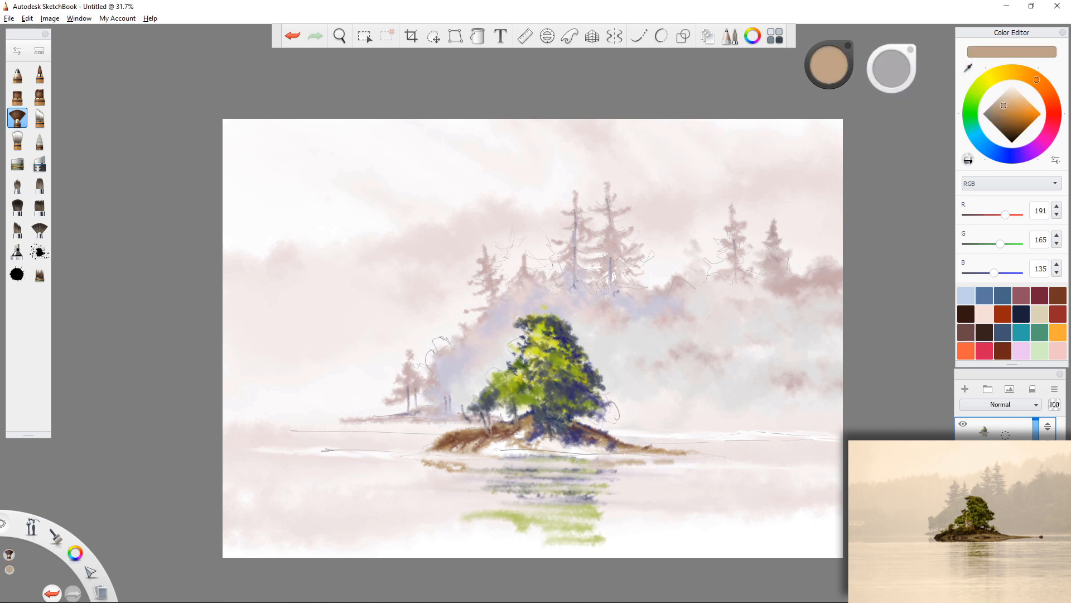
pyautogui.moveTo(437, 460); pyautogui.dragTo(474, 467)
# Fade the lower green reflection and tint the surrounding foreground water with sampled pale pink (RGB 244, 238, 238) and a larger brush
pyautogui.keyDown('alt'); pyautogui.click(339, 521); pyautogui.keyUp('alt')
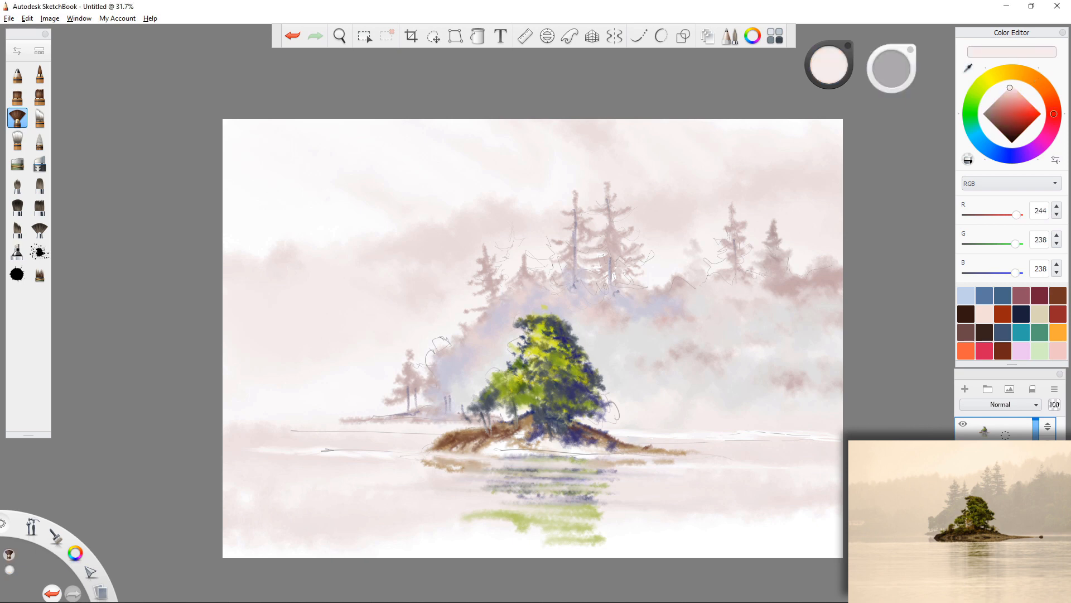
pyautogui.press(']')
pyautogui.moveTo(500, 516)
pyautogui.mouseDown()
pyautogui.moveTo(600, 525)
pyautogui.moveTo(468, 518)
pyautogui.moveTo(491, 542)
pyautogui.moveTo(630, 536)
pyautogui.moveTo(636, 549)
pyautogui.moveTo(595, 549)
pyautogui.mouseUp()
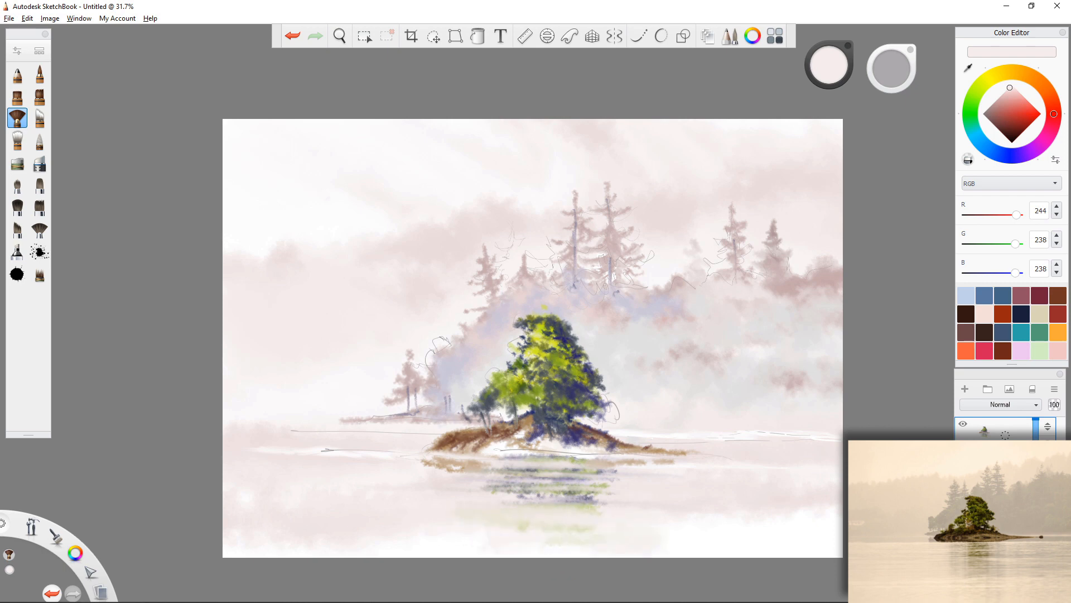
pyautogui.moveTo(602, 493); pyautogui.dragTo(585, 500)
pyautogui.moveTo(776, 534)
pyautogui.mouseDown()
pyautogui.moveTo(682, 532)
pyautogui.moveTo(661, 550)
pyautogui.mouseUp()
pyautogui.moveTo(536, 548)
pyautogui.mouseDown()
pyautogui.moveTo(523, 548)
pyautogui.moveTo(518, 528)
pyautogui.moveTo(452, 537)
pyautogui.mouseUp()
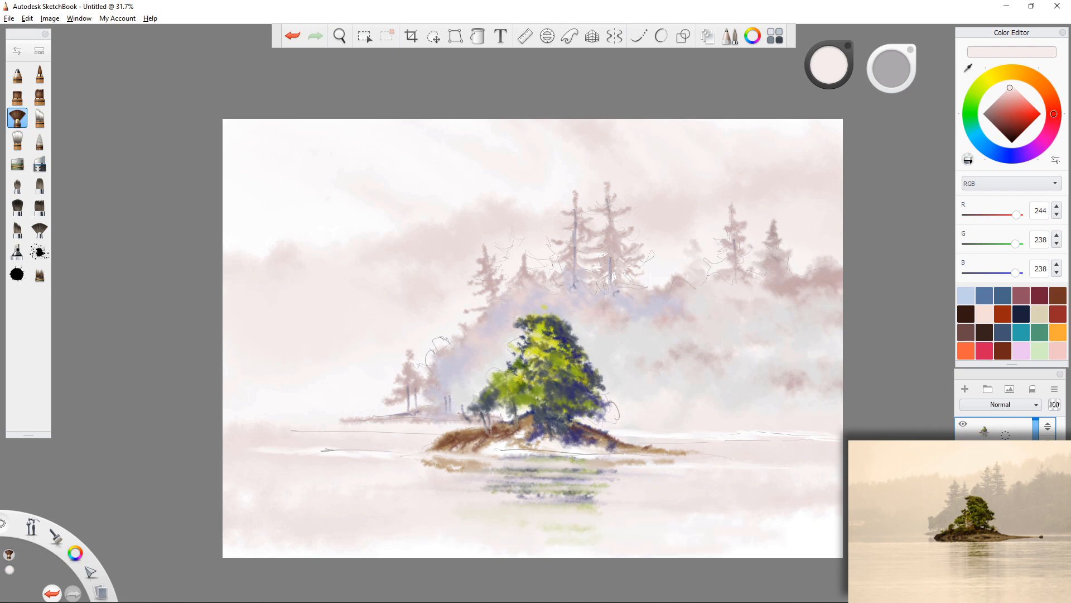
# Thin the remaining tree and left shore reflections into faint broken ripples with pale pink and a smaller brush
pyautogui.moveTo(441, 487)
pyautogui.mouseDown()
pyautogui.moveTo(606, 497)
pyautogui.moveTo(570, 477)
pyautogui.moveTo(494, 472)
pyautogui.mouseUp()
pyautogui.press('[')
pyautogui.moveTo(445, 468)
pyautogui.mouseDown()
pyautogui.moveTo(416, 467)
pyautogui.moveTo(505, 465)
pyautogui.moveTo(488, 462)
pyautogui.moveTo(556, 486)
pyautogui.mouseUp()
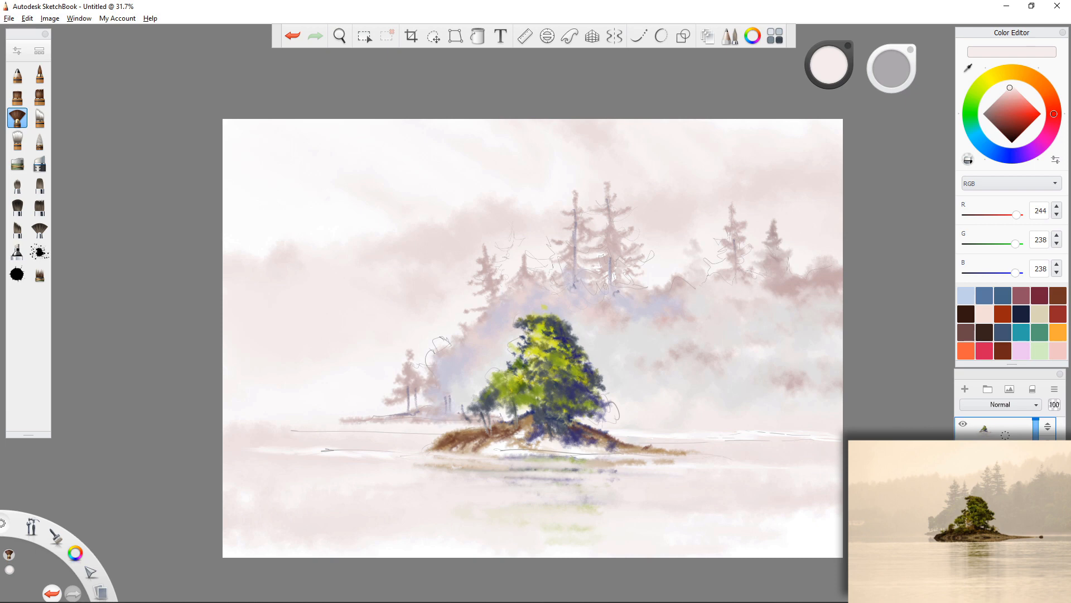
pyautogui.moveTo(457, 453); pyautogui.dragTo(519, 456)
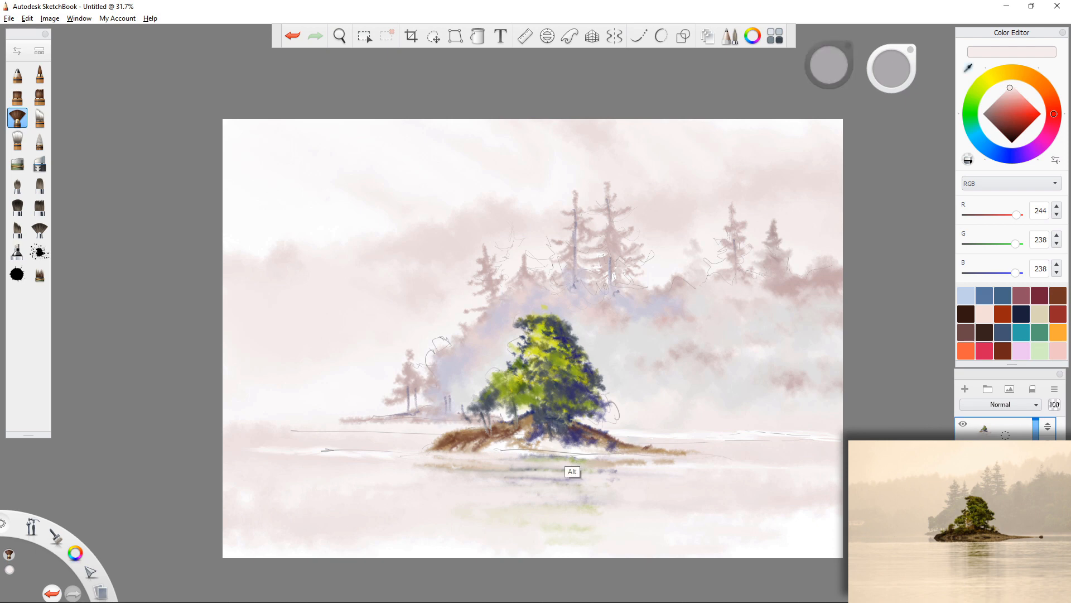
# Touch up the reflection near the waterline with sampled muted violet (RGB 121, 114, 147), using a small brush of size 20 to 25
pyautogui.keyDown('alt'); pyautogui.click(568, 463); pyautogui.keyUp('alt')
pyautogui.press('[')
pyautogui.press('[')
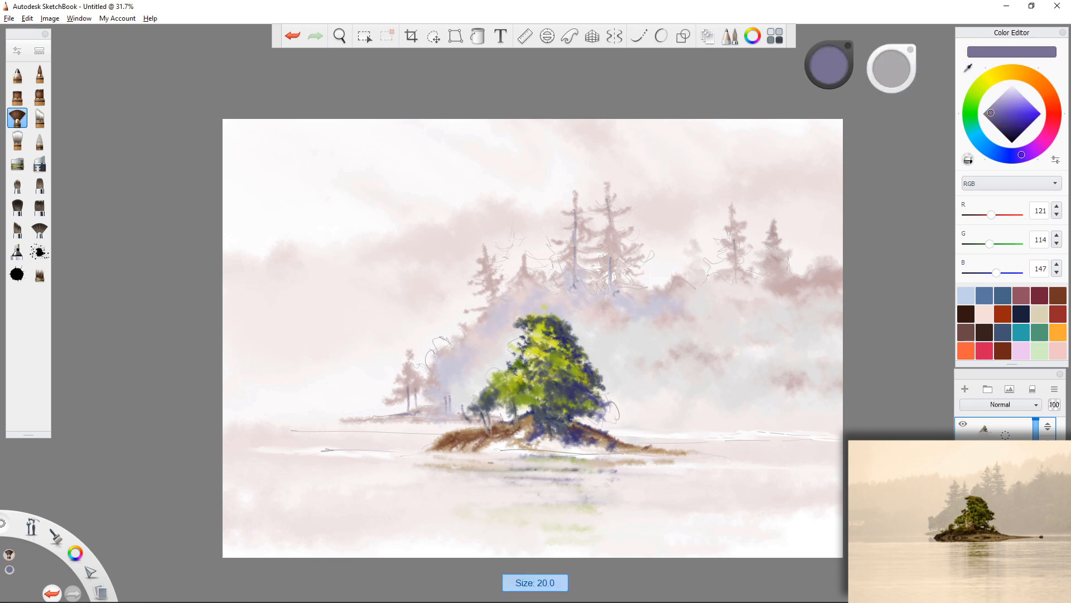
pyautogui.press(']')
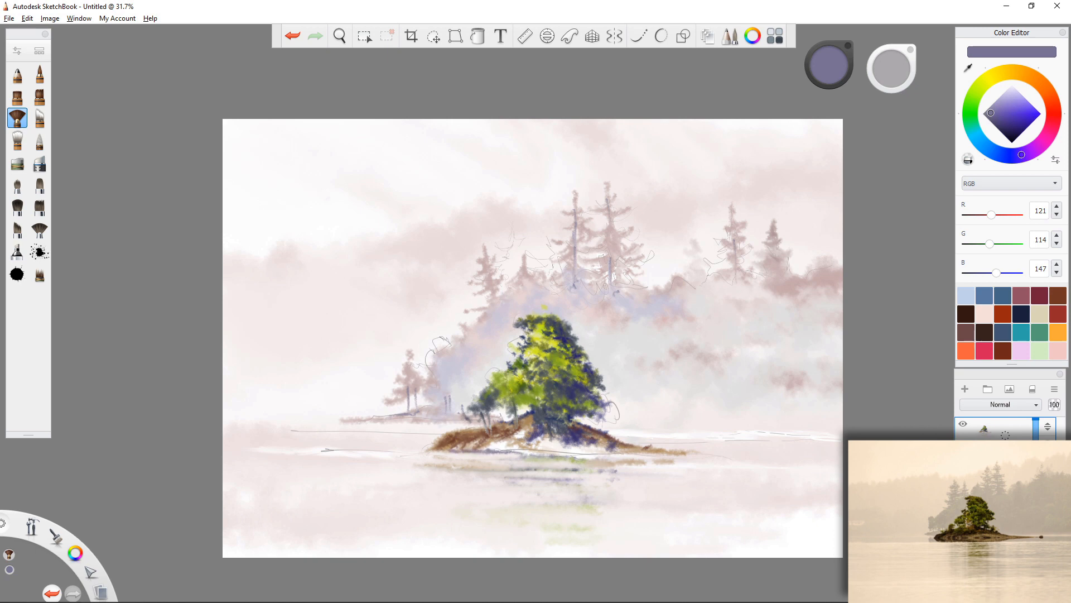
pyautogui.press(']')
pyautogui.press(']')
pyautogui.press(']')
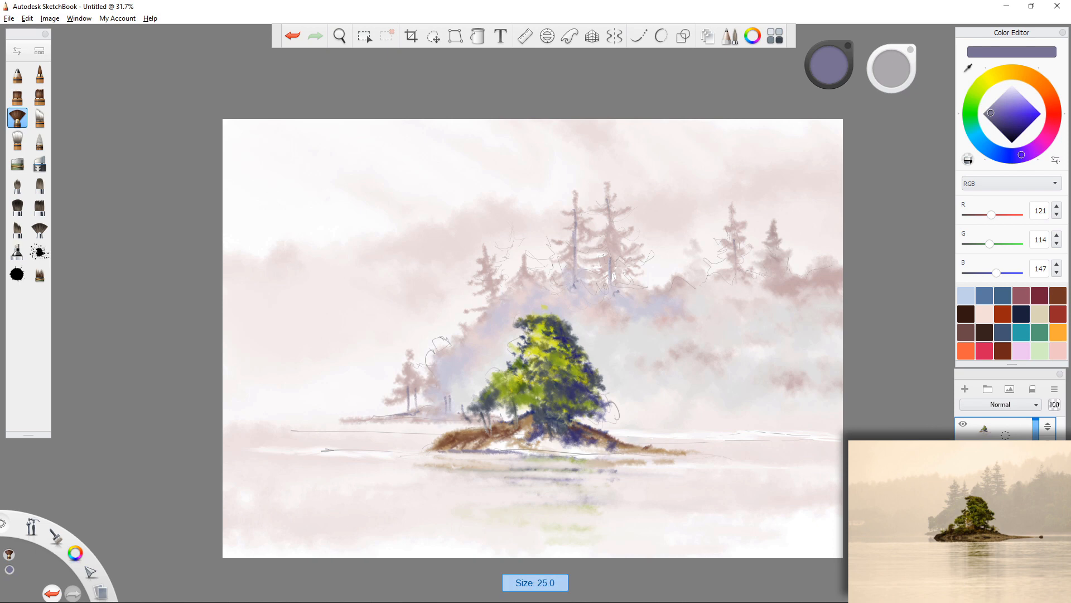
# Darken the waterline under the mound's left side with dark violet-grey (RGB 51, 47, 64) and deep indigo (RGB 44, 19, 133)
pyautogui.click(1003, 130)
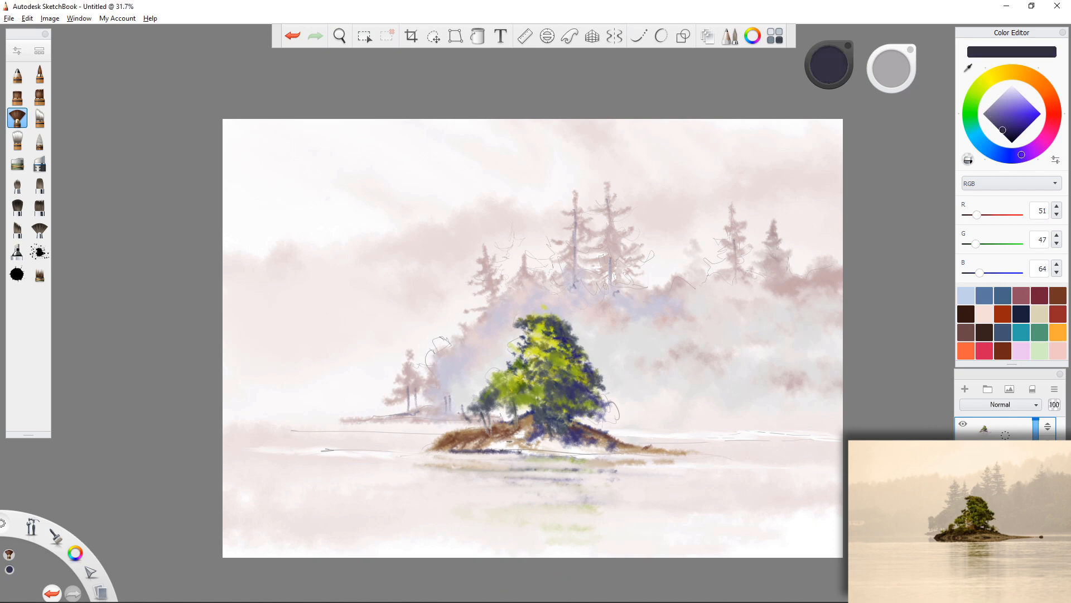
pyautogui.click(1019, 125)
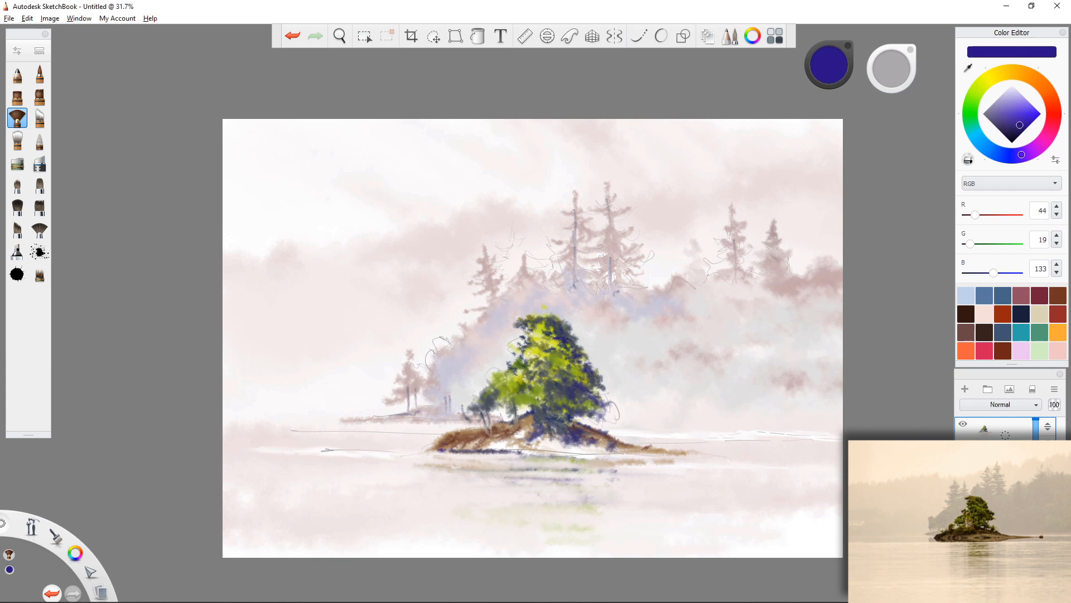
pyautogui.moveTo(449, 445)
pyautogui.mouseDown()
pyautogui.moveTo(435, 448)
pyautogui.moveTo(465, 456)
pyautogui.mouseUp()
# Paint sampled muted brown (RGB 153, 120, 109) over the indigo strokes to form the mound's left reflection
pyautogui.keyDown('alt'); pyautogui.click(445, 466); pyautogui.keyUp('alt')
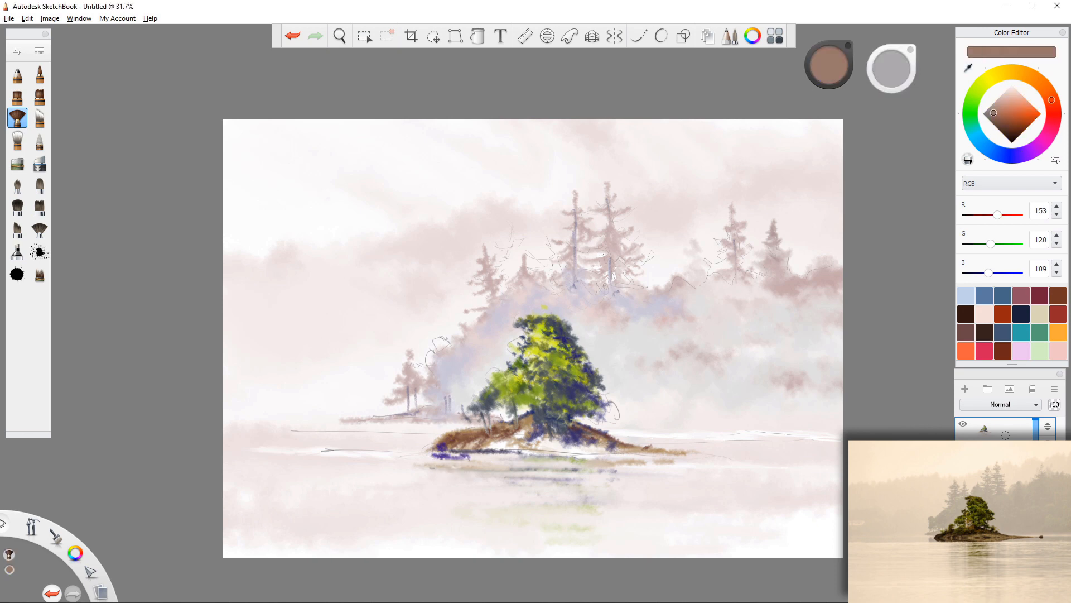
pyautogui.moveTo(435, 459)
pyautogui.mouseDown()
pyautogui.moveTo(495, 464)
pyautogui.moveTo(453, 467)
pyautogui.moveTo(478, 473)
pyautogui.mouseUp()
pyautogui.moveTo(451, 456)
pyautogui.mouseDown()
pyautogui.moveTo(493, 456)
pyautogui.moveTo(499, 467)
pyautogui.moveTo(521, 454)
pyautogui.mouseUp()
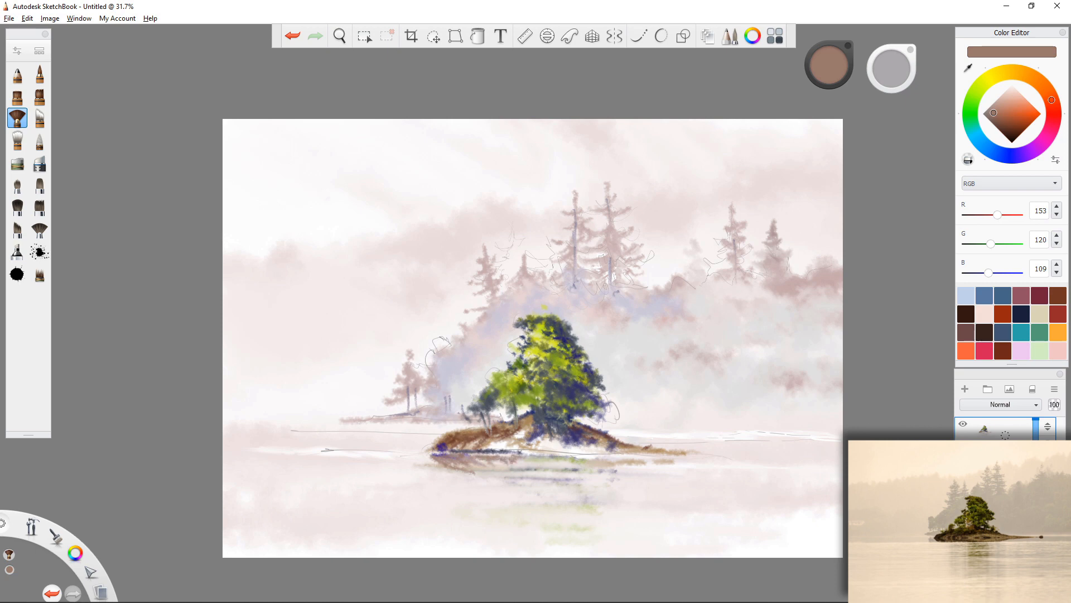
# Paint dark brown (RGB 94, 56, 44) along the mound's base at the waterline and out to the tip of its right shore
pyautogui.moveTo(994, 112); pyautogui.dragTo(1008, 127)
pyautogui.moveTo(580, 451); pyautogui.dragTo(534, 451)
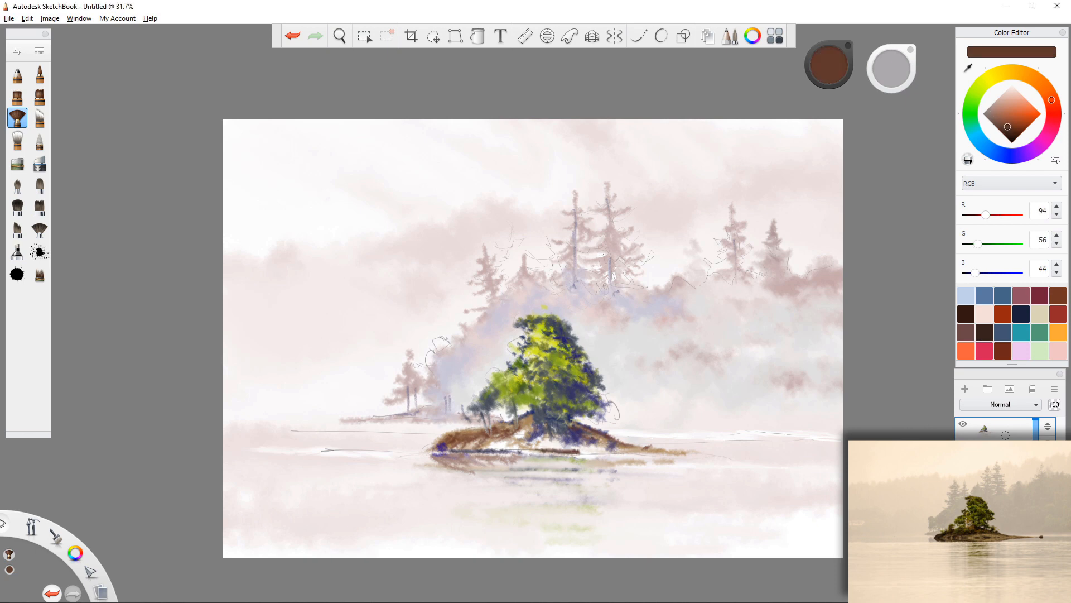
pyautogui.moveTo(617, 453)
pyautogui.mouseDown()
pyautogui.moveTo(592, 453)
pyautogui.moveTo(629, 453)
pyautogui.mouseUp()
pyautogui.moveTo(670, 455); pyautogui.dragTo(683, 455)
pyautogui.moveTo(355, 454); pyautogui.dragTo(362, 454)
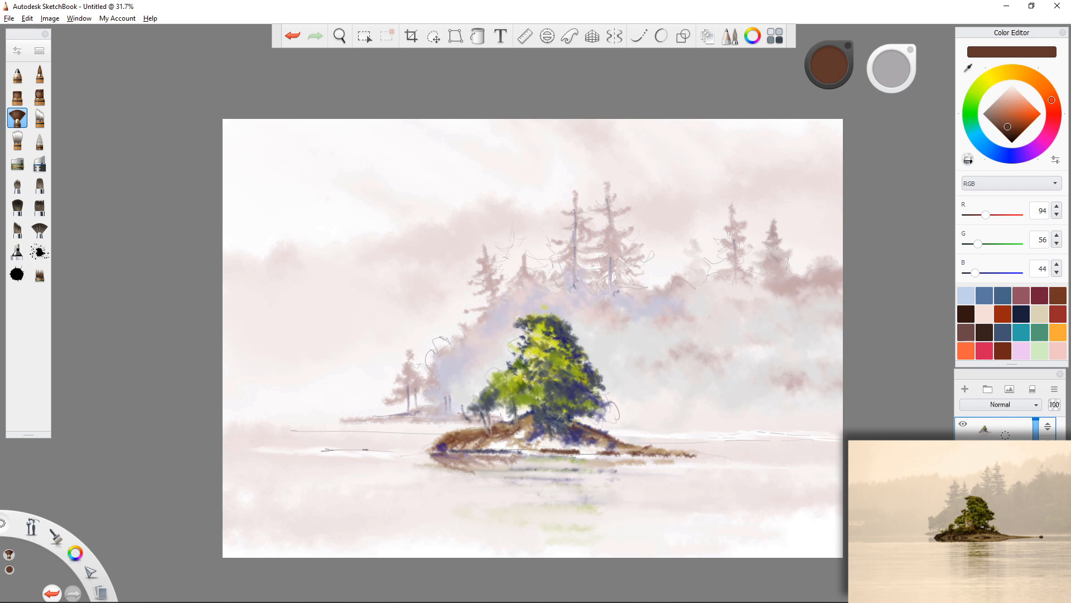
# Add a new layer and mix a muted pink-grey (RGB 200, 188, 188) from the sampled water colour, with a larger brush
pyautogui.keyDown('alt'); pyautogui.click(367, 468); pyautogui.keyUp('alt')
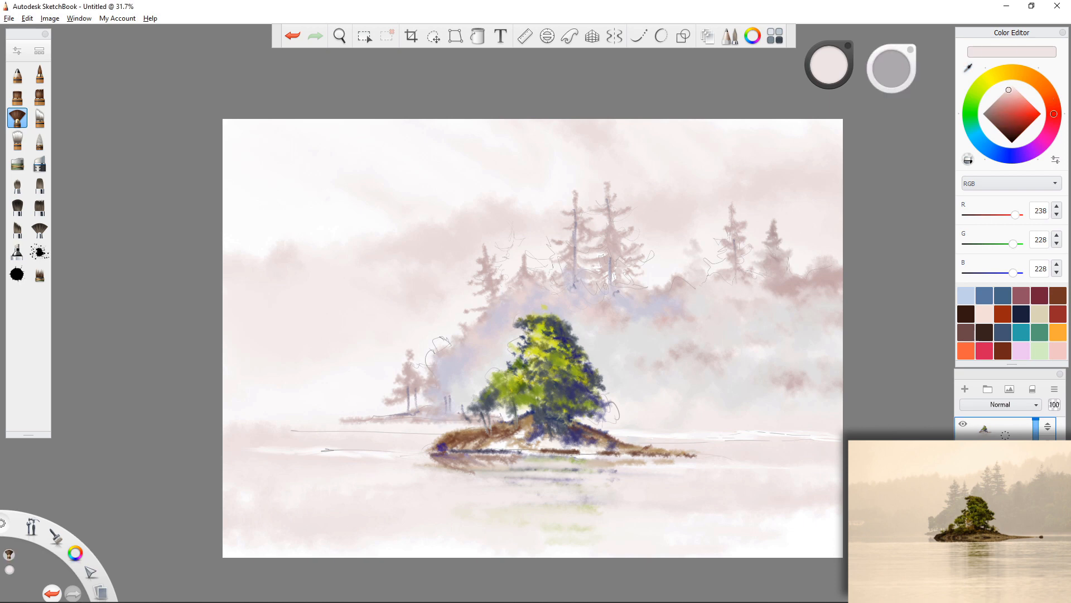
pyautogui.moveTo(1009, 89); pyautogui.dragTo(1001, 98)
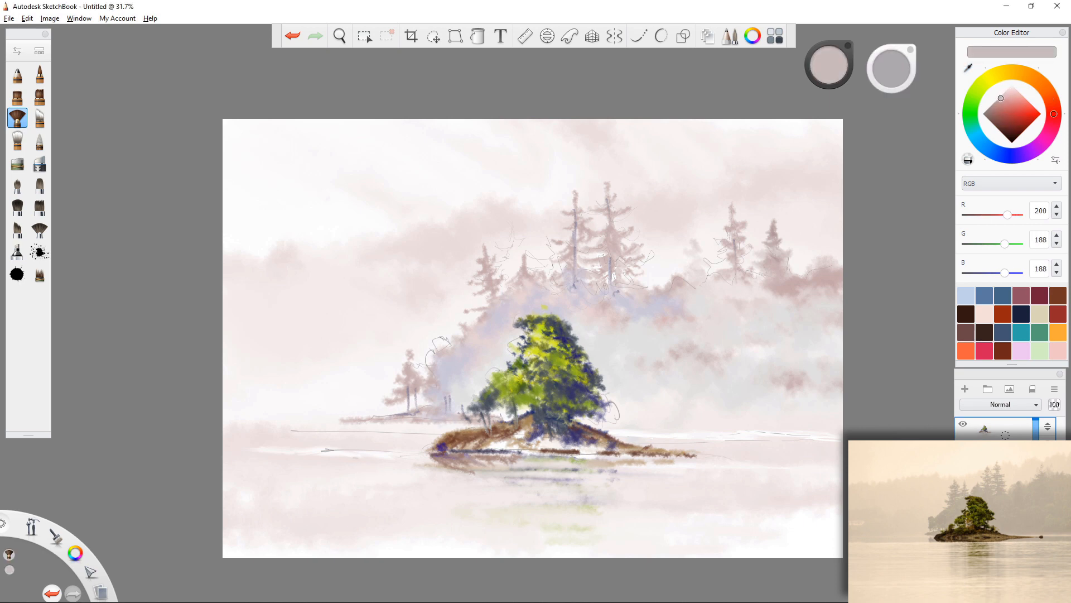
pyautogui.press(']')
pyautogui.press(']')
pyautogui.hotkey('ctrl', 's')
pyautogui.click(965, 388)
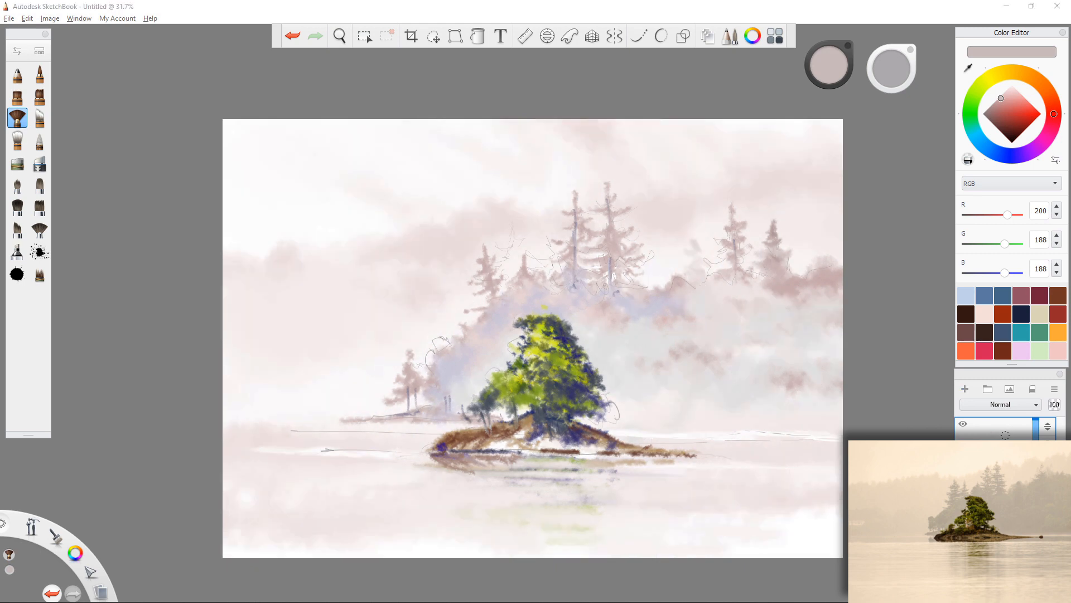
pyautogui.click(1005, 435)
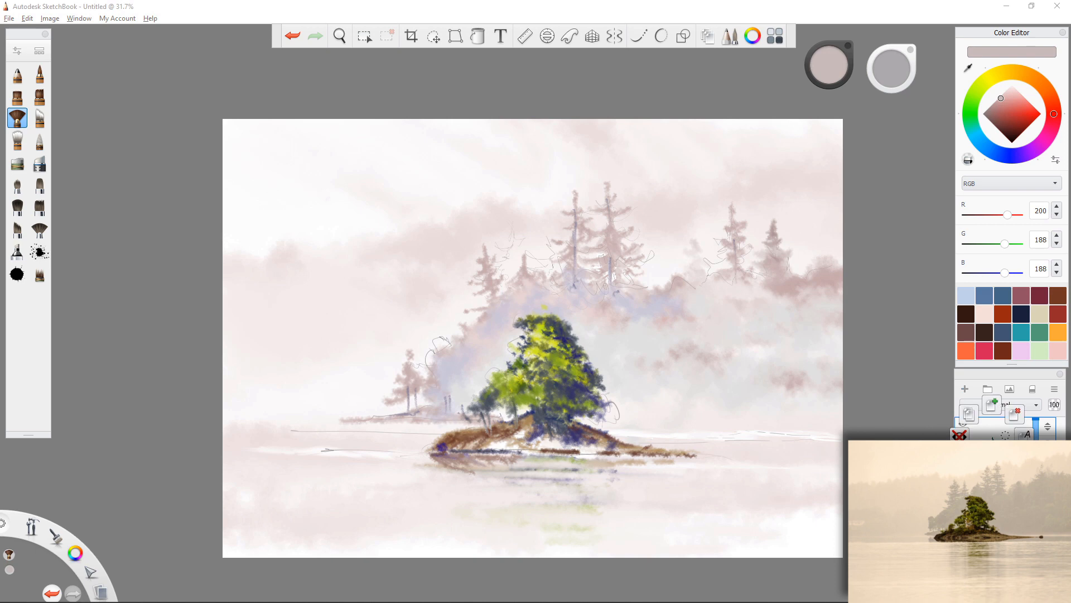
pyautogui.click(963, 423)
pyautogui.click(963, 424)
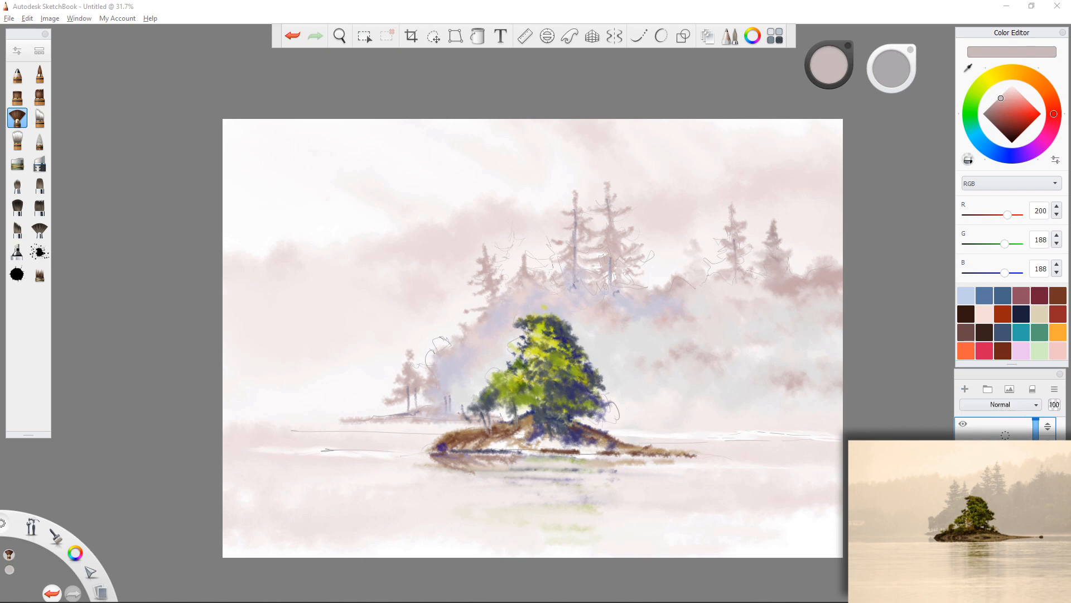
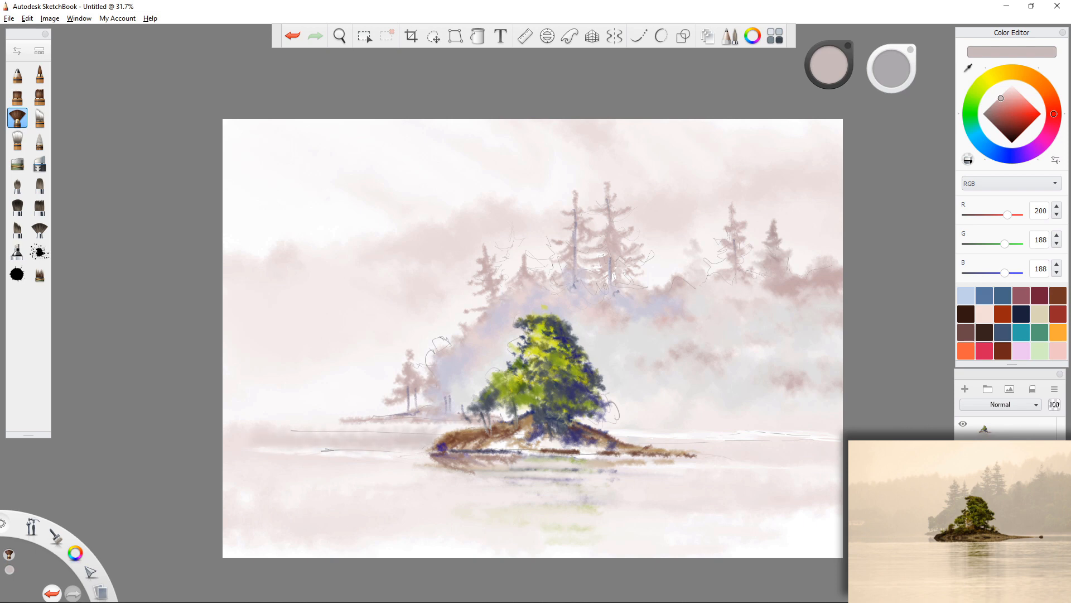
# Paint muted pink-grey bands across the water on both sides of the island, and erase them over the thin waterline highlights
pyautogui.moveTo(422, 434)
pyautogui.mouseDown()
pyautogui.moveTo(268, 438)
pyautogui.moveTo(290, 446)
pyautogui.mouseUp()
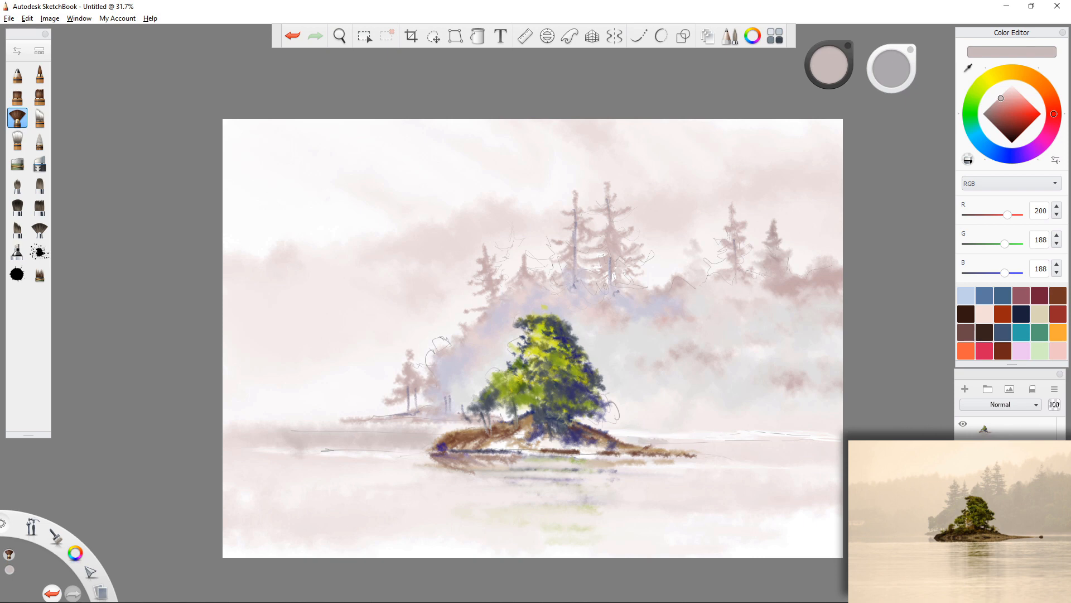
pyautogui.moveTo(636, 438)
pyautogui.mouseDown()
pyautogui.moveTo(839, 447)
pyautogui.moveTo(742, 455)
pyautogui.mouseUp()
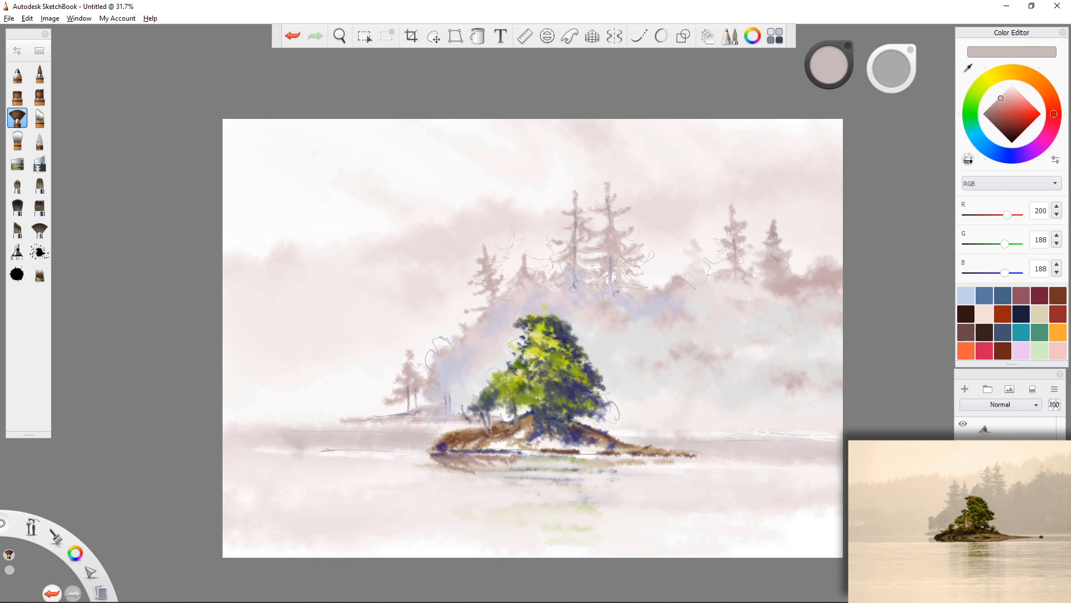
pyautogui.press('e')
pyautogui.press(']')
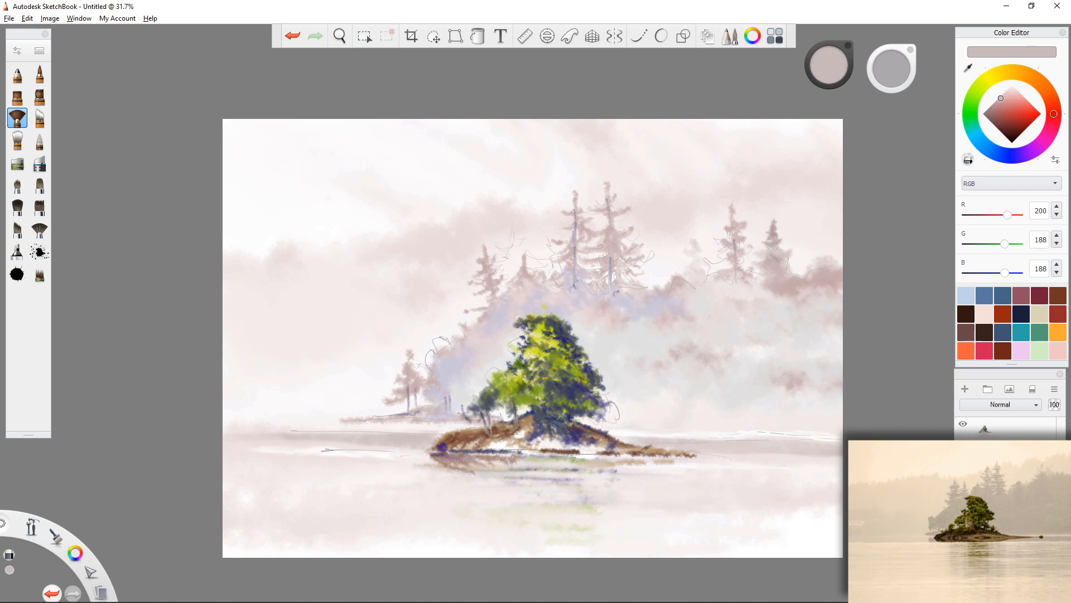
# Sign the painting with the artist's name in muted pink-grey in the lower-left water, using the pointed brush
pyautogui.click(17, 73)
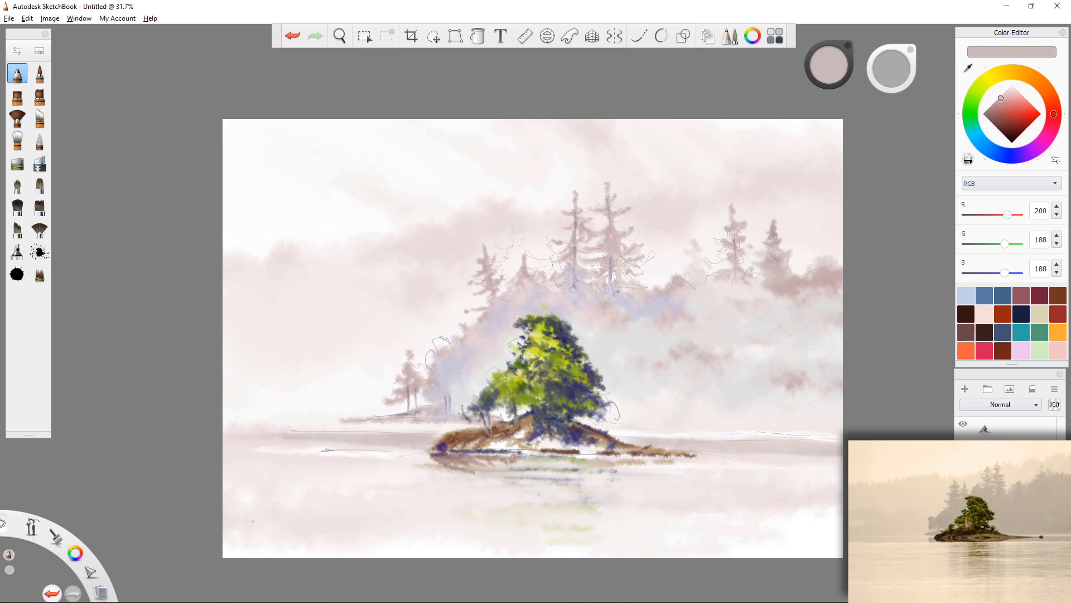
pyautogui.moveTo(258, 523)
pyautogui.mouseDown()
pyautogui.moveTo(246, 536)
pyautogui.moveTo(262, 537)
pyautogui.moveTo(267, 523)
pyautogui.moveTo(269, 536)
pyautogui.moveTo(277, 523)
pyautogui.moveTo(308, 541)
pyautogui.moveTo(347, 534)
pyautogui.mouseUp()
pyautogui.moveTo(328, 524); pyautogui.dragTo(353, 522)
pyautogui.click(356, 525)
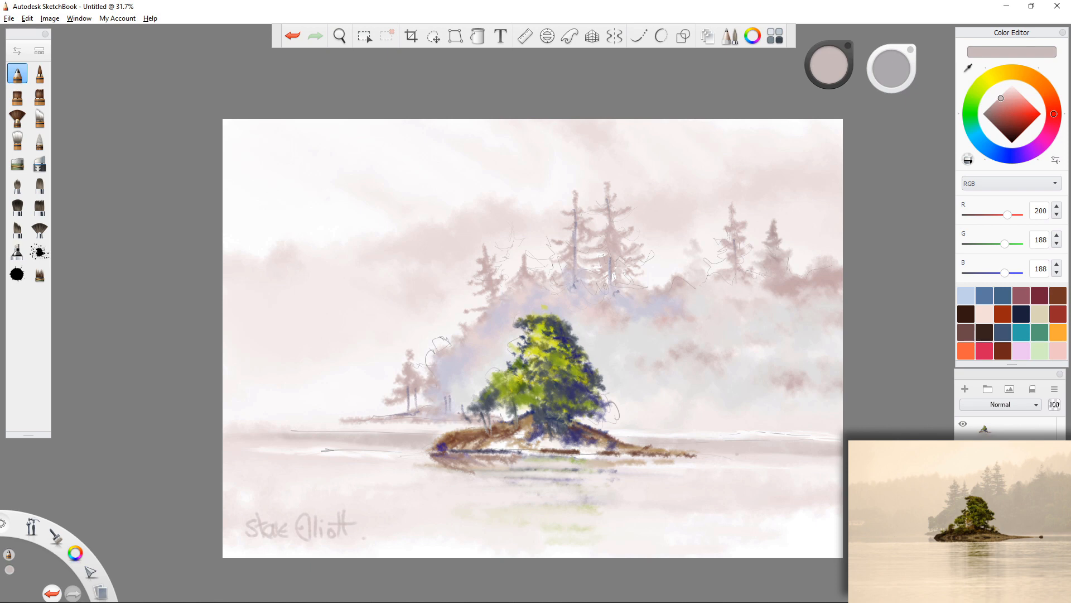
# Set the fan brush to size 20 with a darker pink-grey (RGB 176, 166, 166) for touching up the water beyond the right shore
pyautogui.click(17, 118)
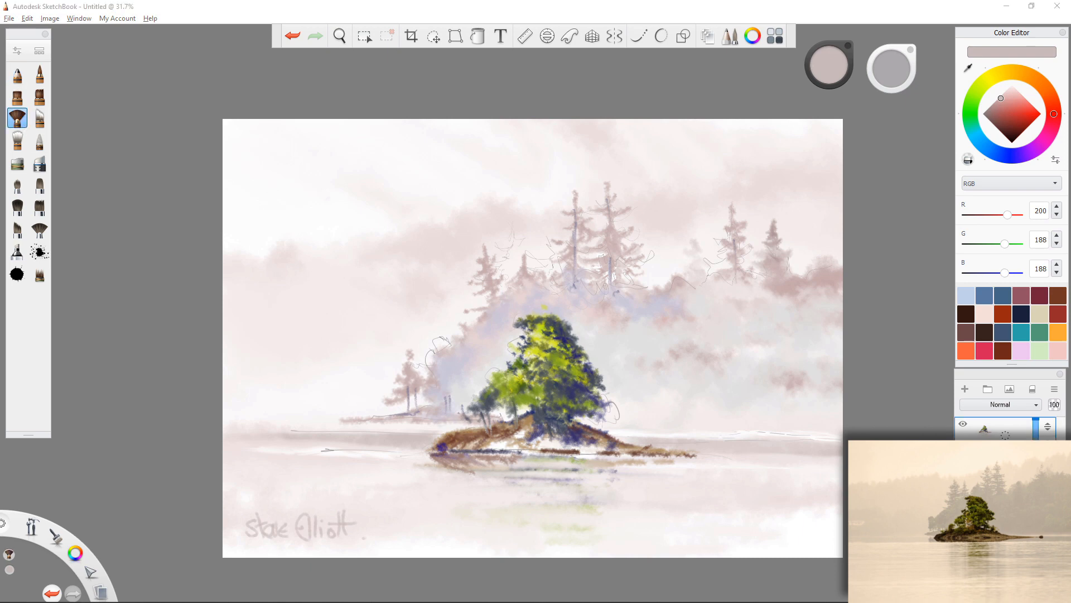
pyautogui.moveTo(1000, 98); pyautogui.dragTo(995, 104)
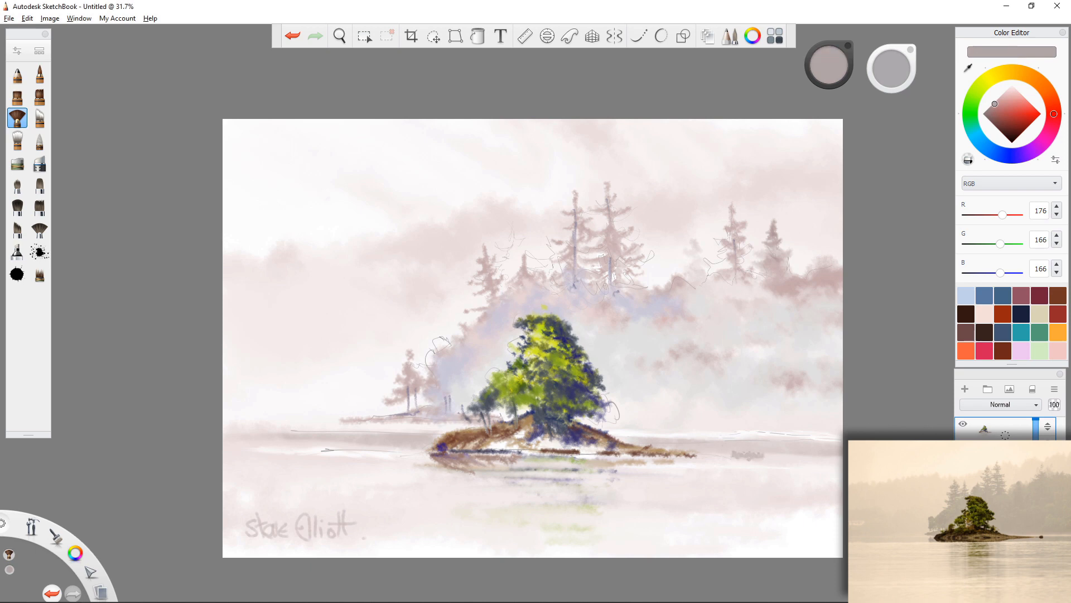
pyautogui.press('[')
pyautogui.press('[')
pyautogui.press('[')
pyautogui.press('[')
pyautogui.press('[')
pyautogui.press('[')
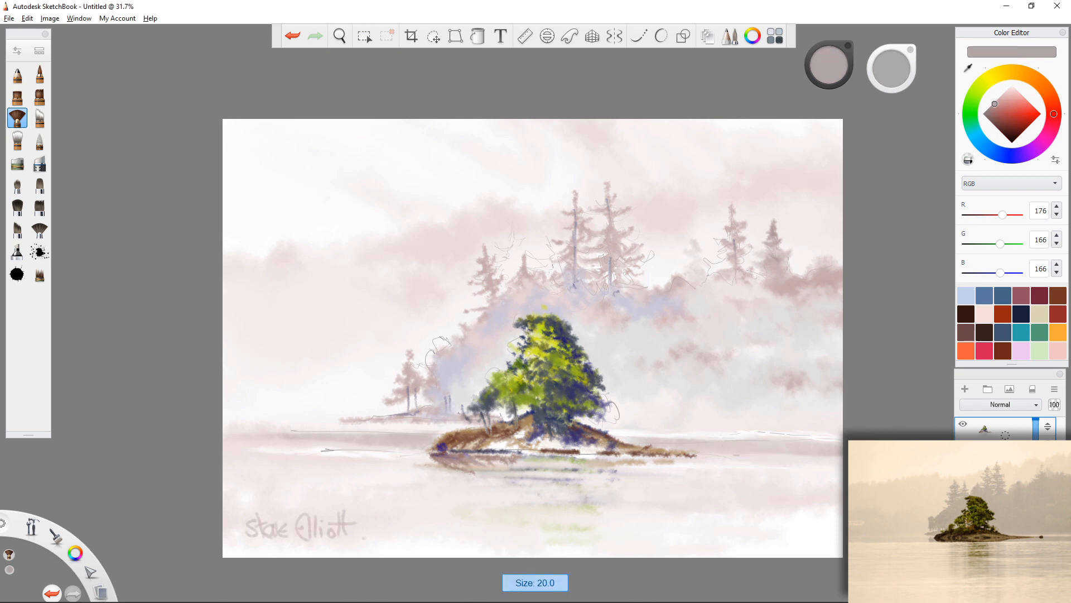